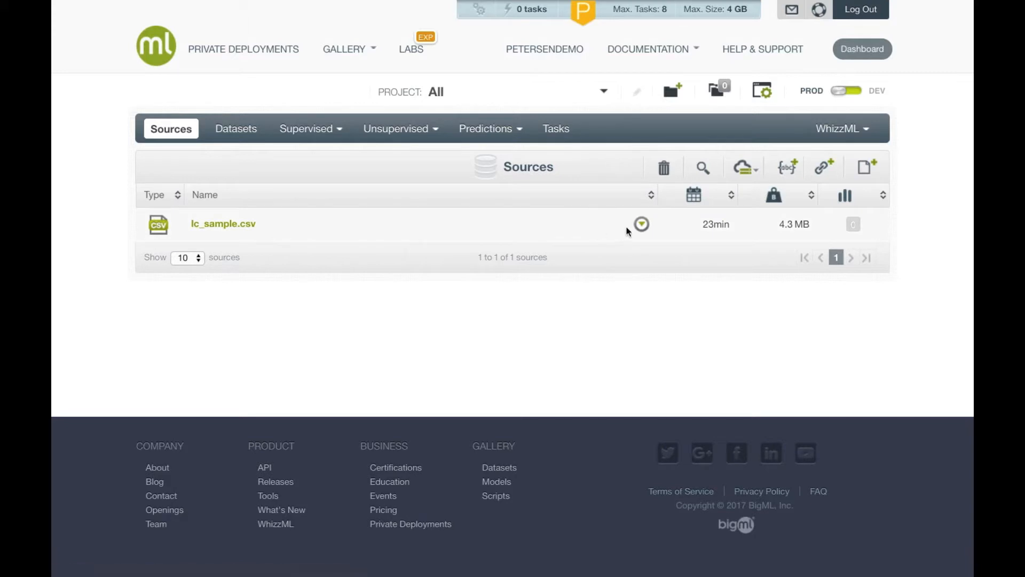
Step: Create a 1-click dataset from the lc_sample.csv source, view it, and go to the list of datasets
{"action": "left_click", "coordinate": [641, 225]}
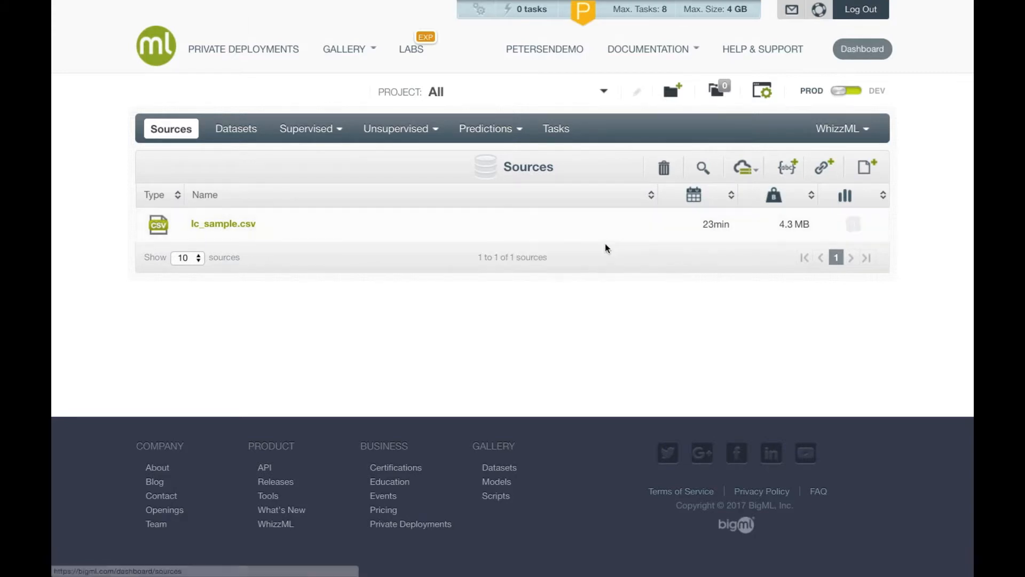
{"action": "left_click", "coordinate": [640, 224]}
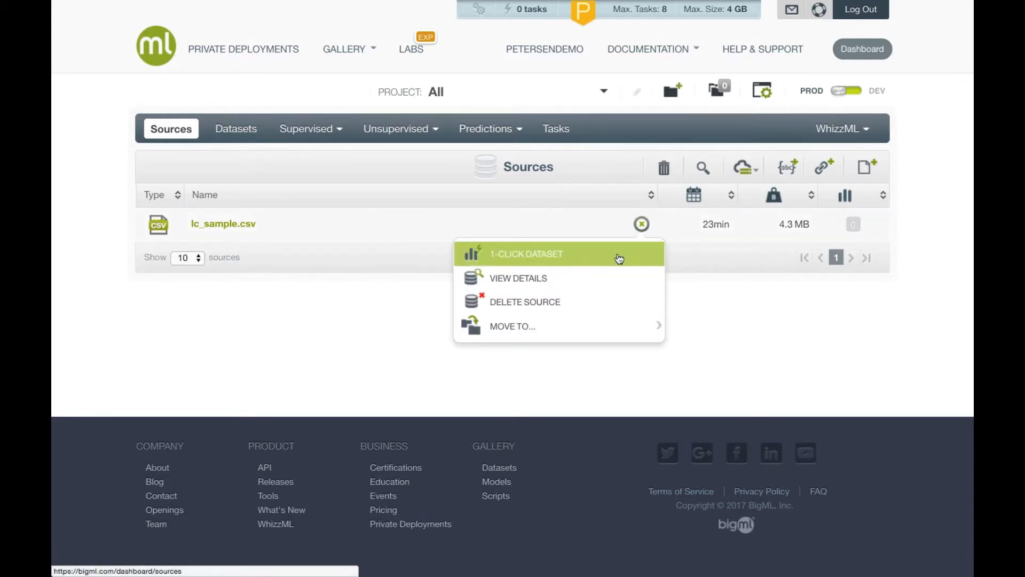
{"action": "left_click", "coordinate": [619, 259]}
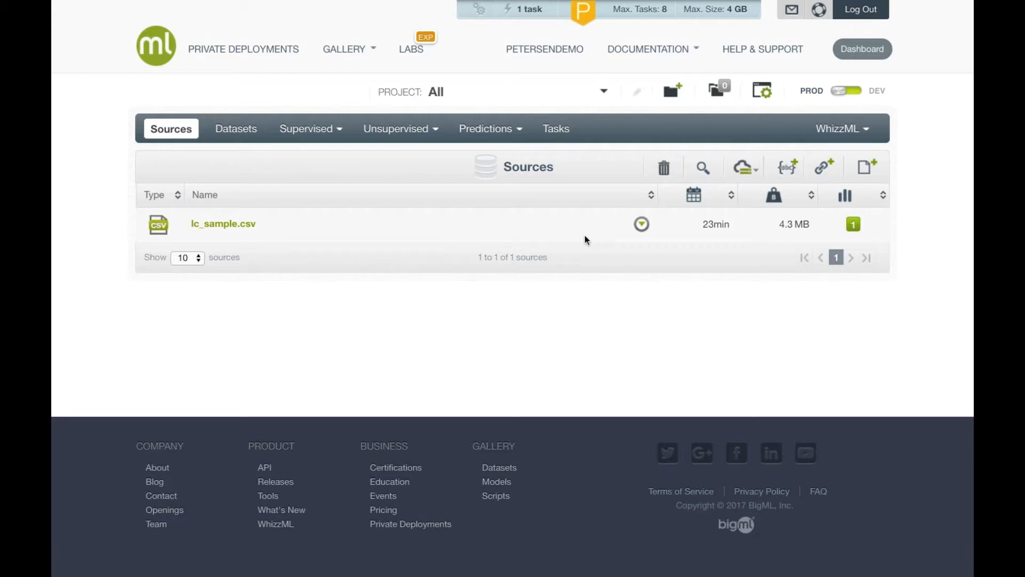
{"action": "left_click", "coordinate": [853, 224]}
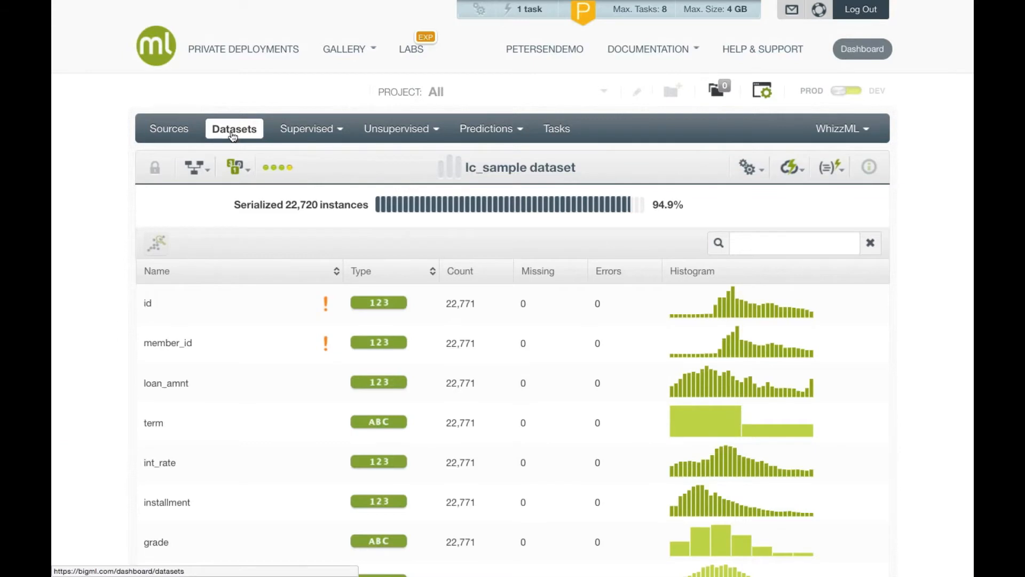
{"action": "left_click", "coordinate": [233, 135]}
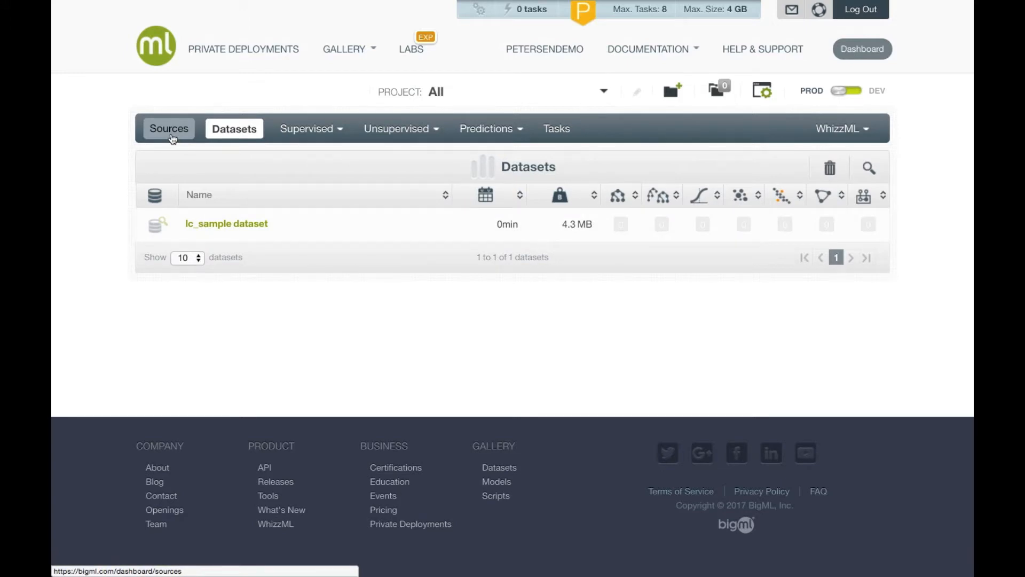
Step: Open the lc_sample.csv source and create another 1-click dataset from its detail view
{"action": "left_click", "coordinate": [171, 136]}
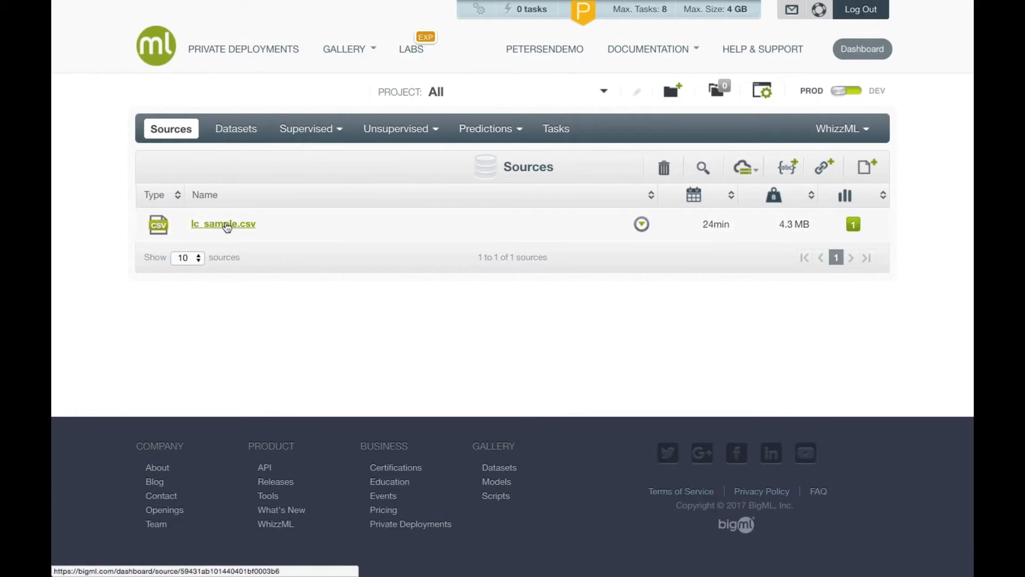
{"action": "left_click", "coordinate": [227, 225]}
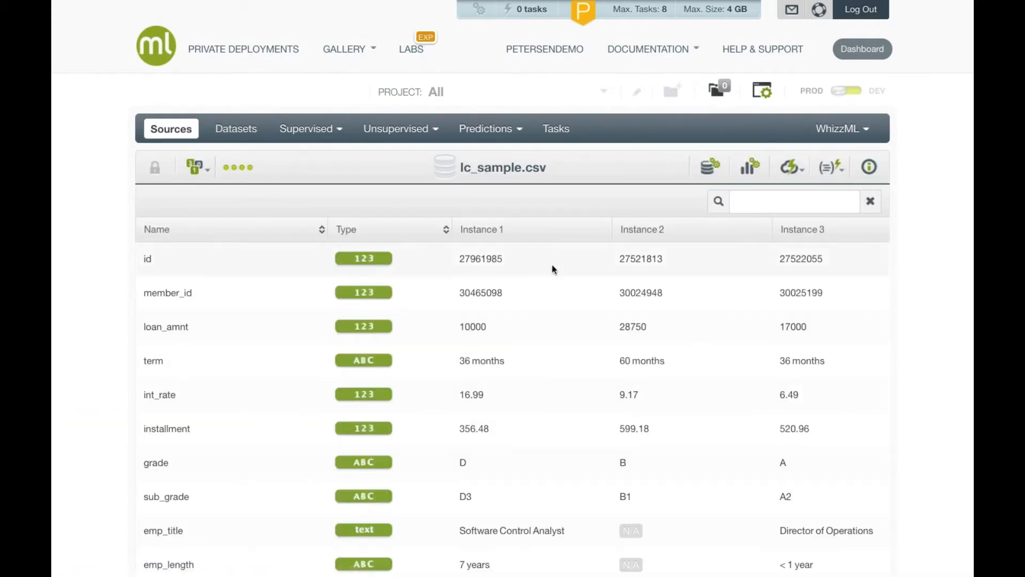
{"action": "left_click", "coordinate": [789, 169]}
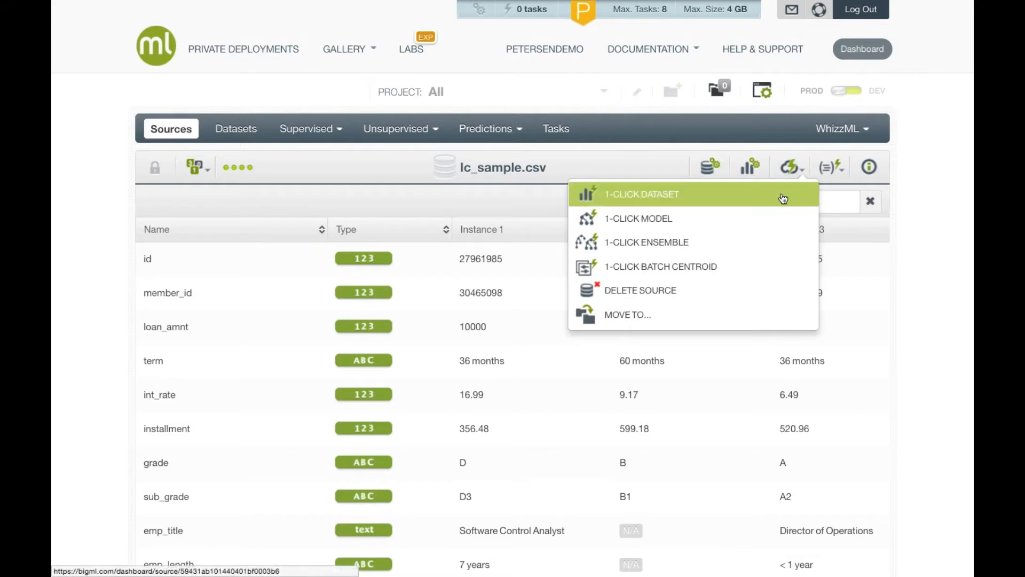
{"action": "left_click", "coordinate": [727, 196]}
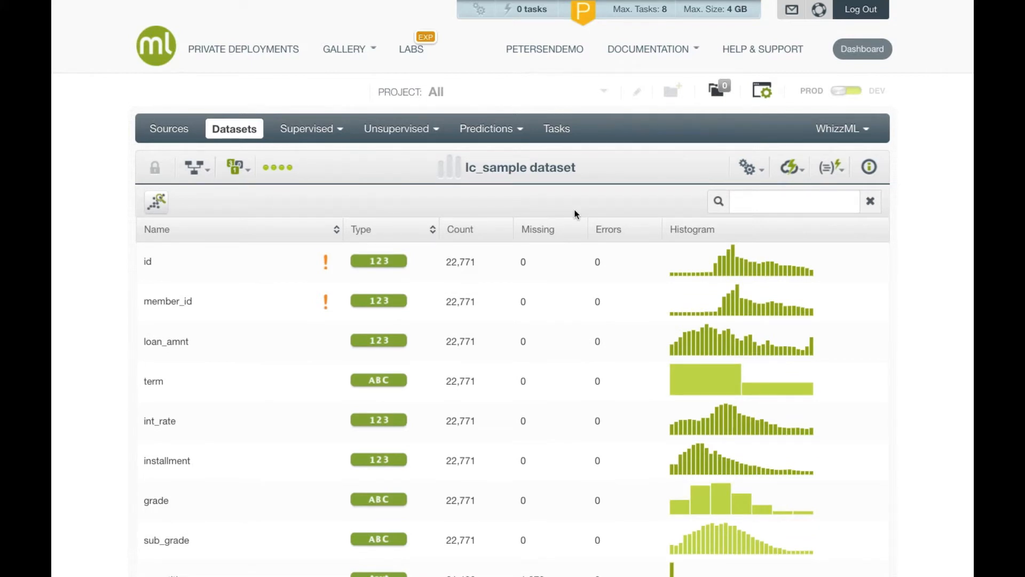
Step: Look over the field list of the lc_sample dataset and check the data type of the id field
{"action": "scroll", "coordinate": [576, 213], "scroll_direction": "down", "scroll_amount": 2}
{"action": "scroll", "coordinate": [576, 214], "scroll_direction": "down", "scroll_amount": 1}
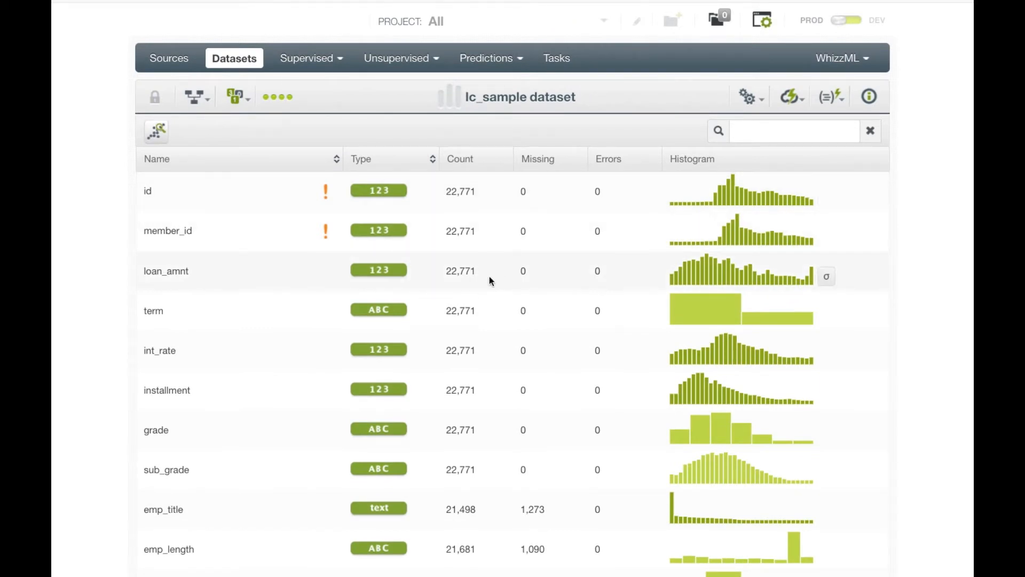
{"action": "scroll", "coordinate": [149, 203], "scroll_direction": "up", "scroll_amount": 1}
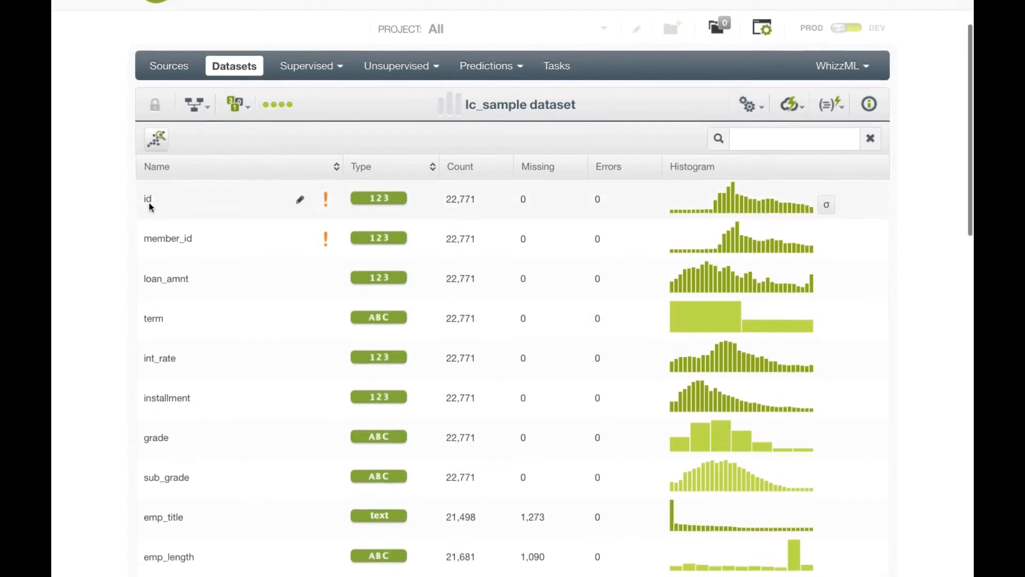
{"action": "scroll", "coordinate": [149, 203], "scroll_direction": "down", "scroll_amount": 1}
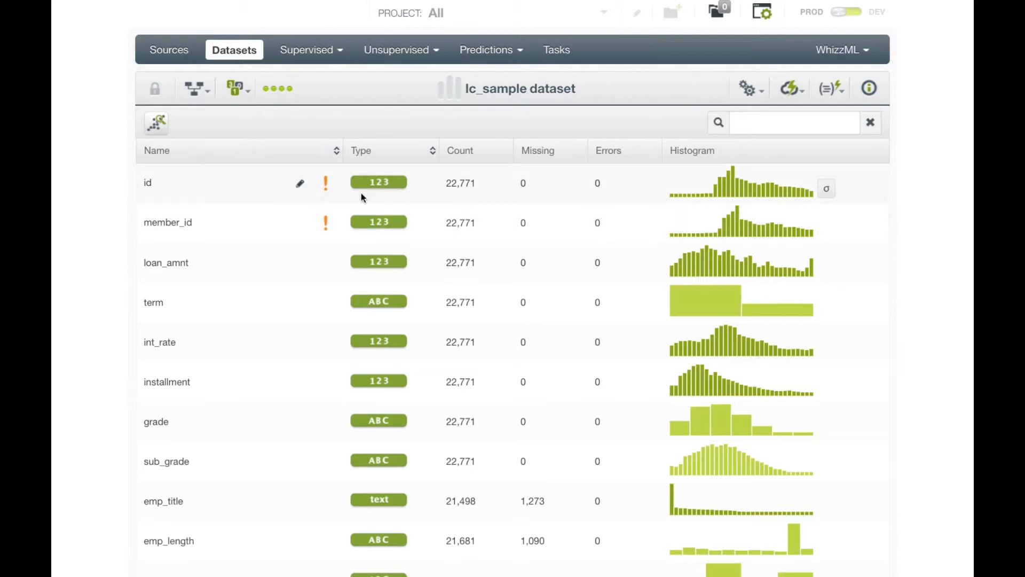
{"action": "mouse_move", "coordinate": [366, 187]}
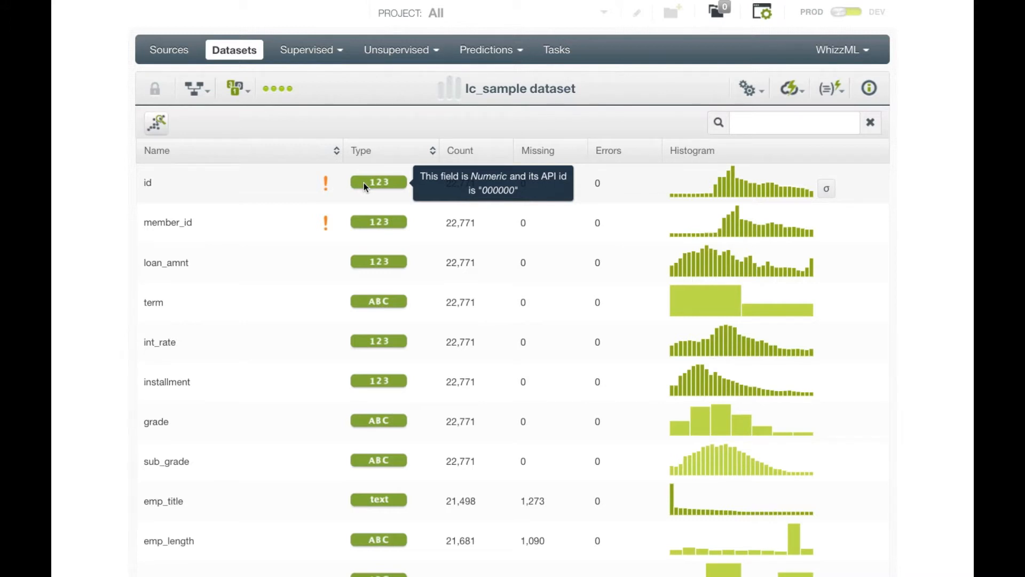
Step: Rename the loan_amnt field "loan amnt", label it "Loan Amount", describe it as "This is the loan amount that was requested", and save
{"action": "left_click_drag", "start_coordinate": [142, 262], "coordinate": [194, 263]}
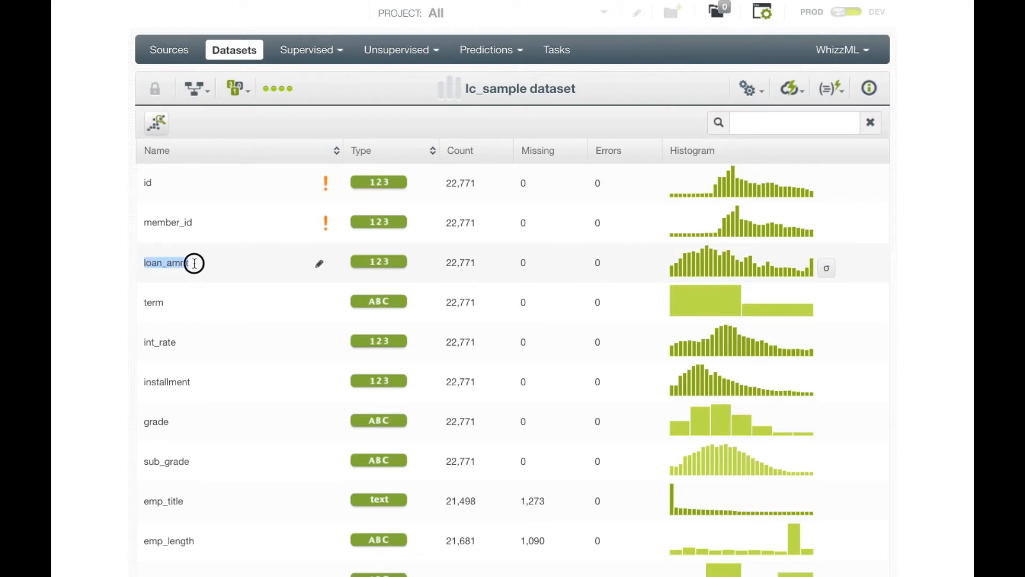
{"action": "left_click_drag", "start_coordinate": [194, 263], "coordinate": [194, 263]}
{"action": "left_click", "coordinate": [319, 267]}
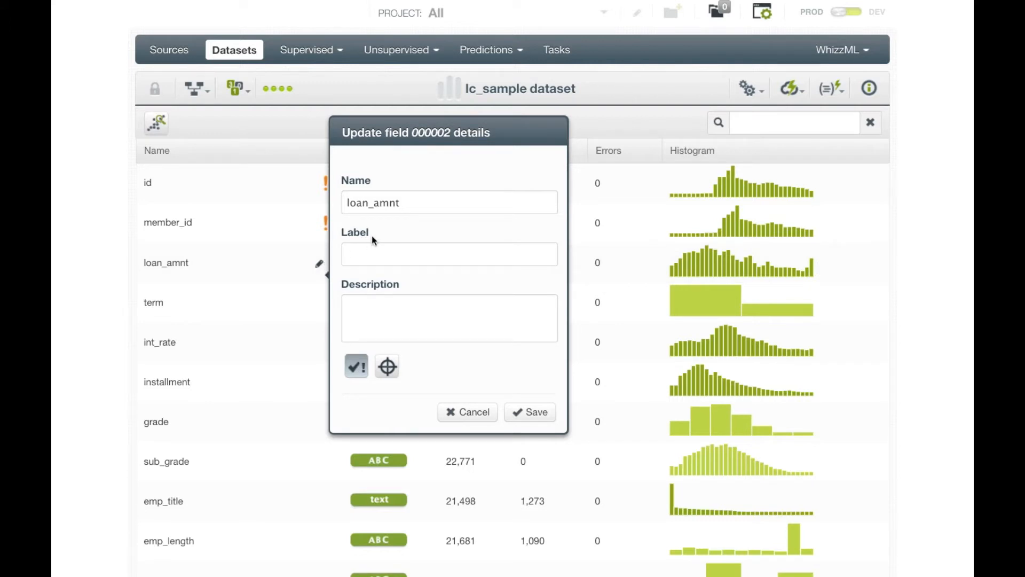
{"action": "left_click", "coordinate": [376, 204]}
{"action": "left_click", "coordinate": [378, 259]}
{"action": "type", "text": "Loan Amount"}
{"action": "type", "text": "This is t"}
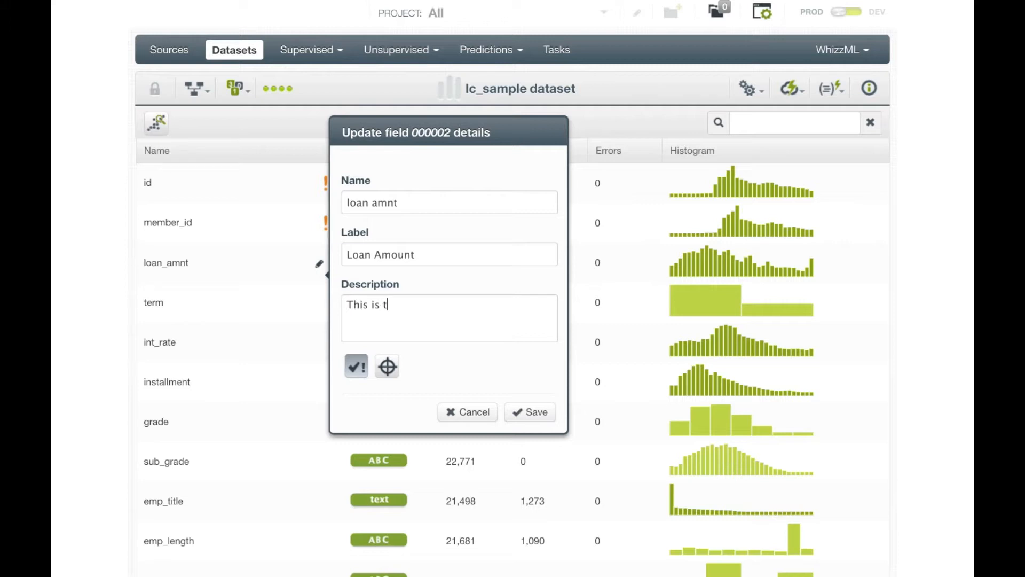
{"action": "type", "text": "he loan amount that was requests"}
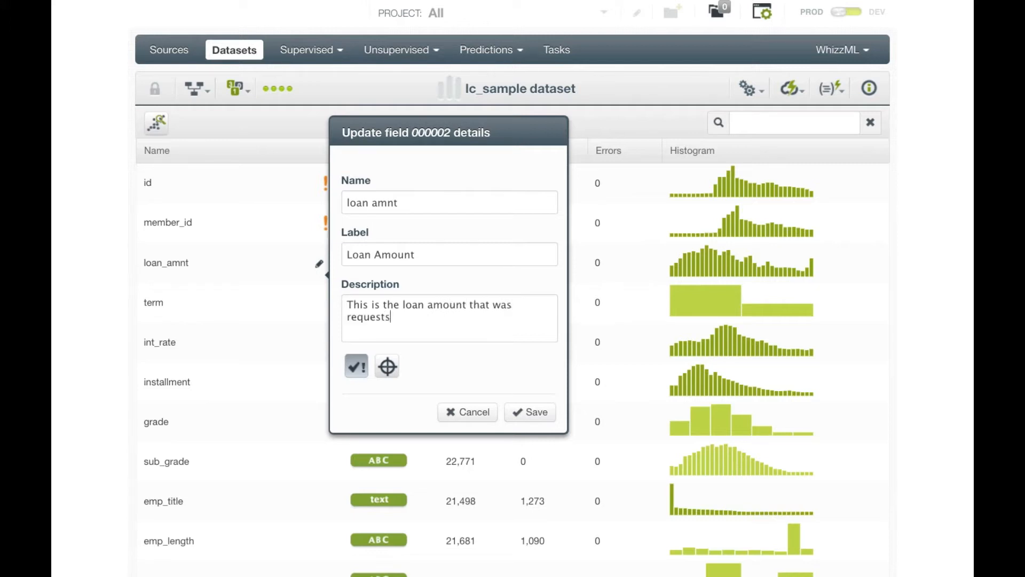
{"action": "key", "text": "BackSpace"}
{"action": "type", "text": "ed"}
{"action": "left_click", "coordinate": [516, 411]}
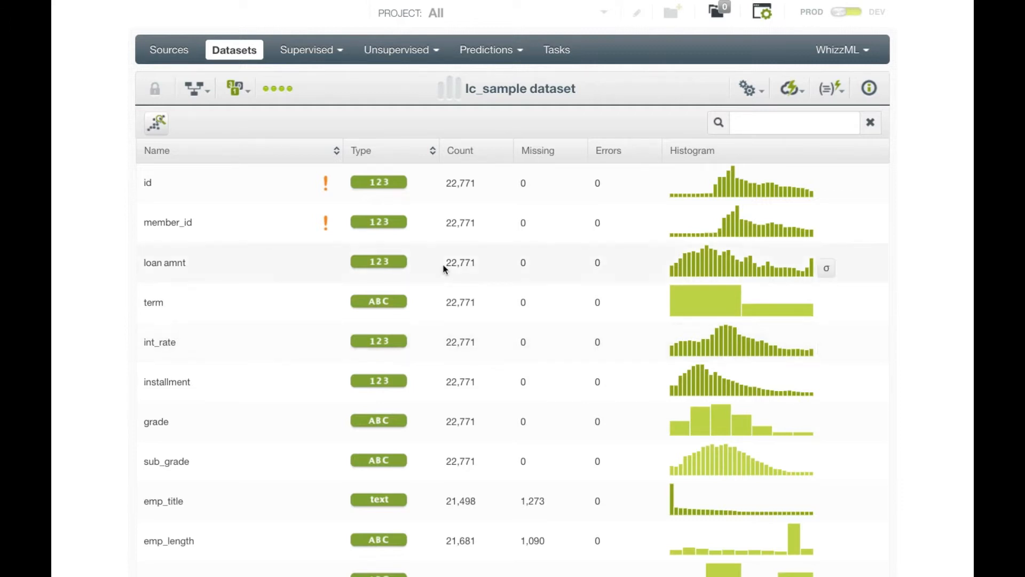
Step: Examine the count, missing values, errors, histogram and summary statistics of loan amnt, plus the histogram of term
{"action": "left_click_drag", "start_coordinate": [443, 262], "coordinate": [533, 263]}
{"action": "left_click", "coordinate": [508, 264]}
{"action": "left_click_drag", "start_coordinate": [606, 265], "coordinate": [609, 267]}
{"action": "mouse_move", "coordinate": [674, 271]}
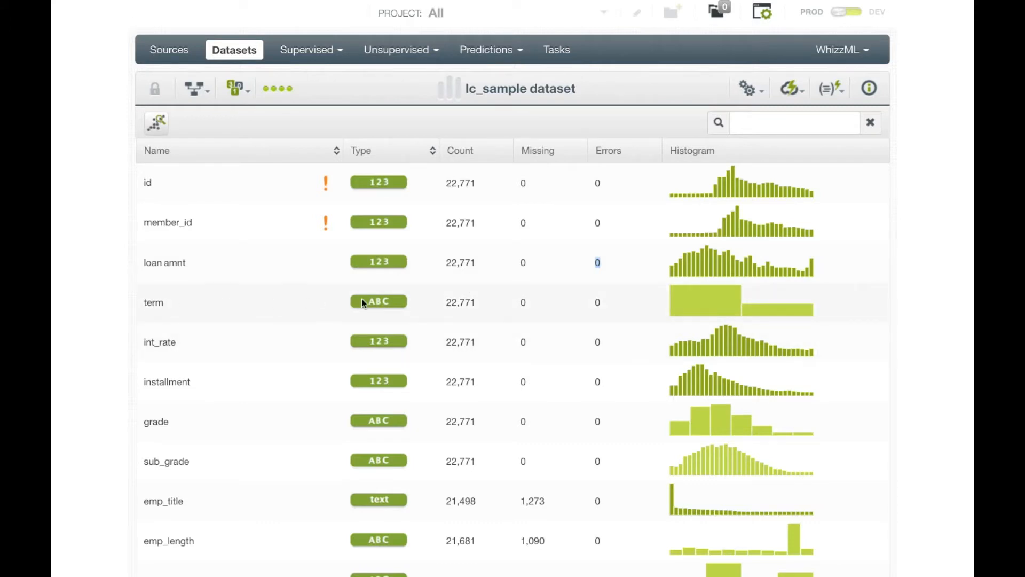
{"action": "mouse_move", "coordinate": [697, 299]}
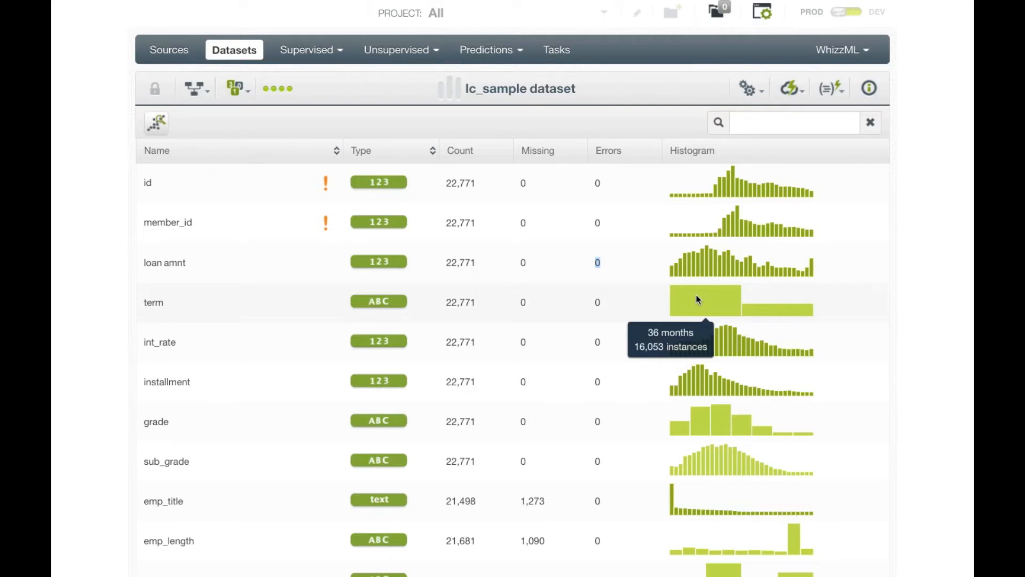
{"action": "left_click", "coordinate": [763, 306]}
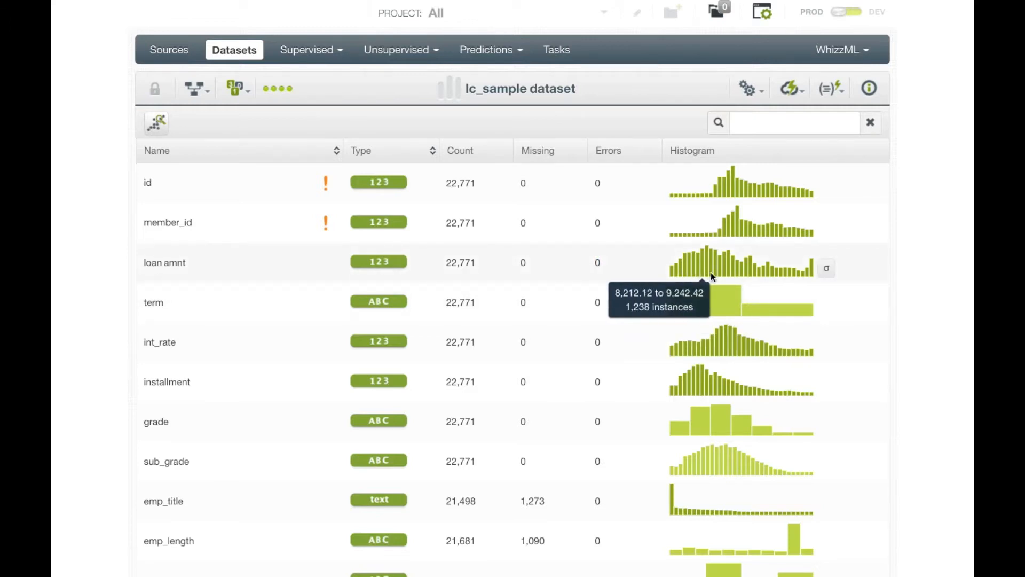
{"action": "mouse_move", "coordinate": [824, 271]}
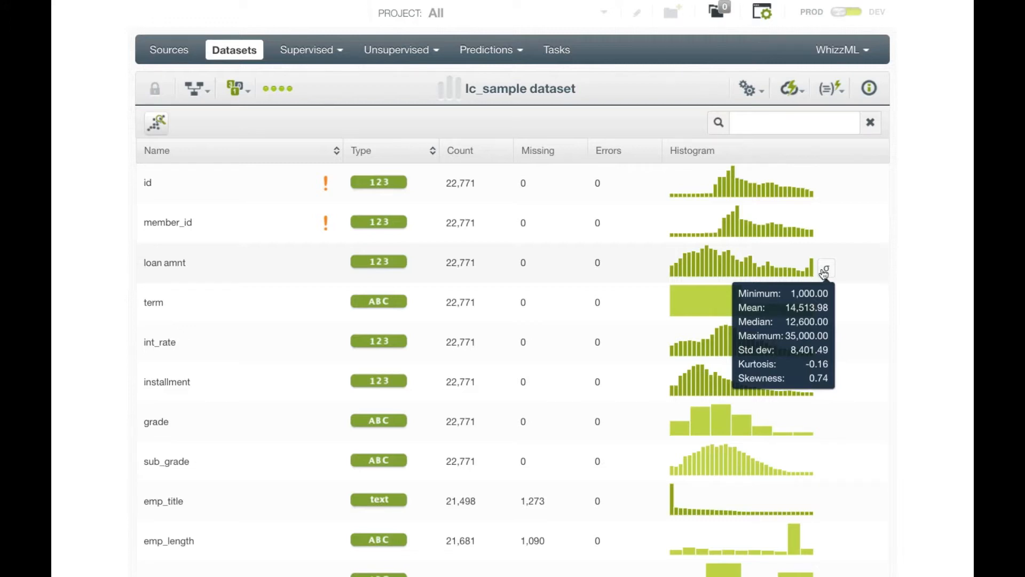
Step: View the tag cloud of the emp_title text field, then close it
{"action": "scroll", "coordinate": [823, 271], "scroll_direction": "down", "scroll_amount": 2}
{"action": "left_click_drag", "start_coordinate": [143, 422], "coordinate": [186, 417]}
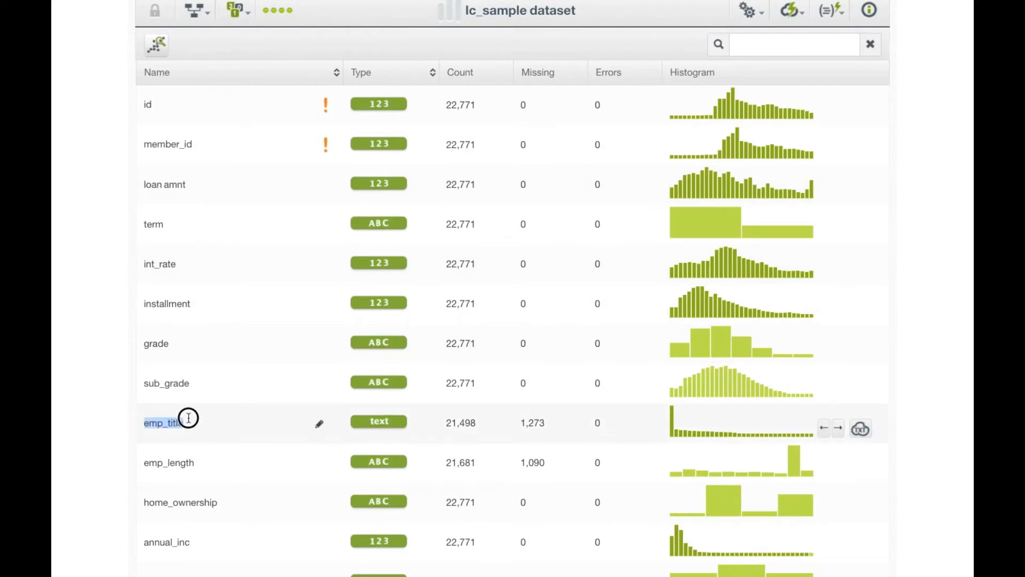
{"action": "left_click", "coordinate": [861, 428]}
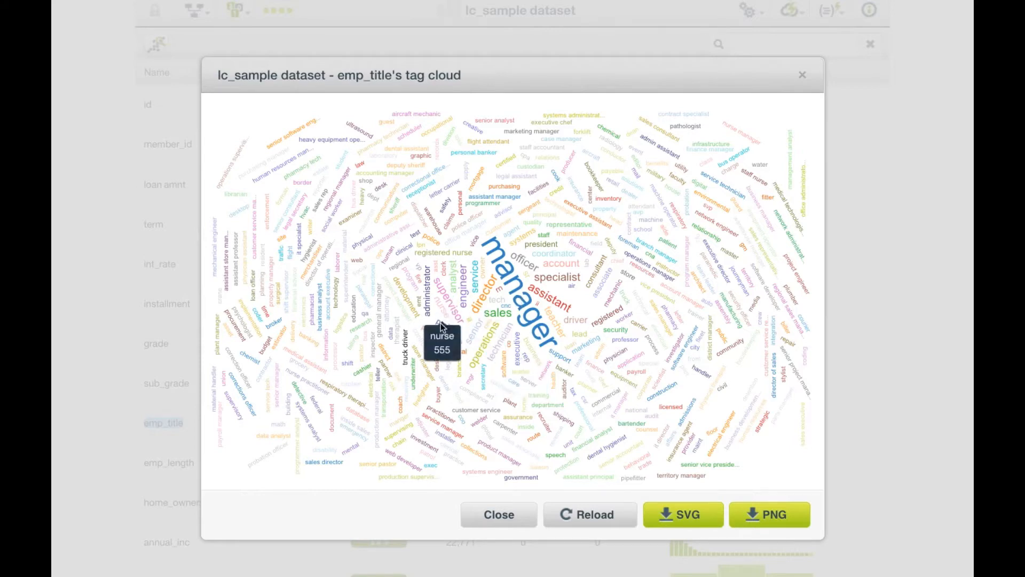
{"action": "left_click", "coordinate": [507, 525]}
Step: Inspect the warning marks on the id and title fields and check the title field's type and histogram
{"action": "scroll", "coordinate": [858, 504], "scroll_direction": "up", "scroll_amount": 2}
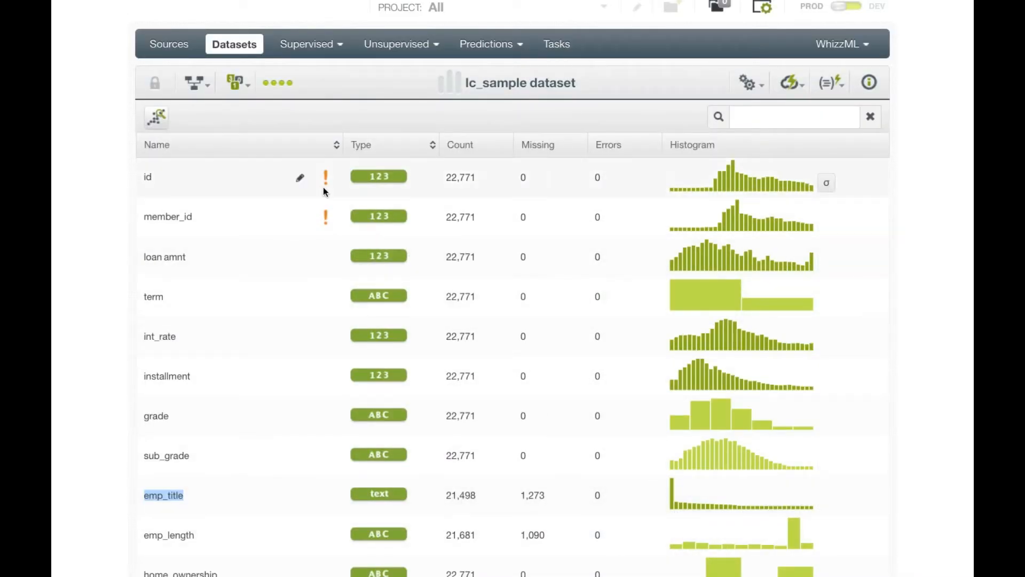
{"action": "mouse_move", "coordinate": [326, 186]}
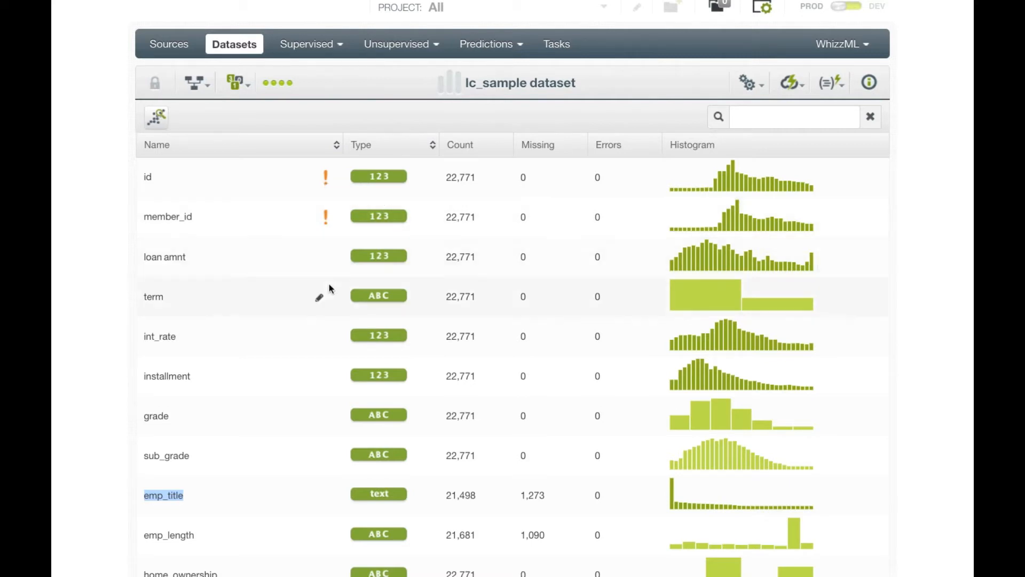
{"action": "scroll", "coordinate": [334, 320], "scroll_direction": "down", "scroll_amount": 5}
{"action": "scroll", "coordinate": [331, 339], "scroll_direction": "down", "scroll_amount": 4}
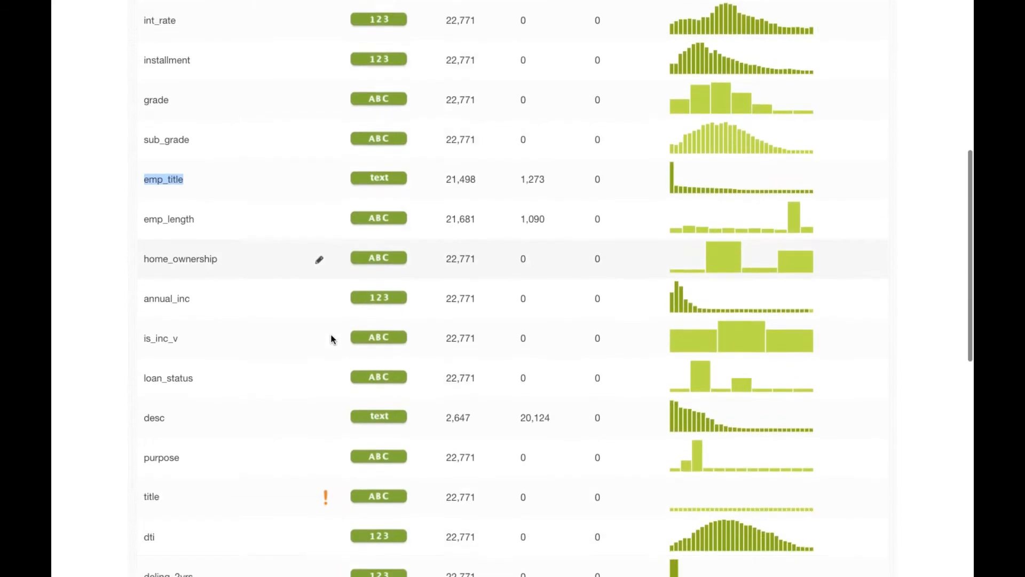
{"action": "mouse_move", "coordinate": [330, 396]}
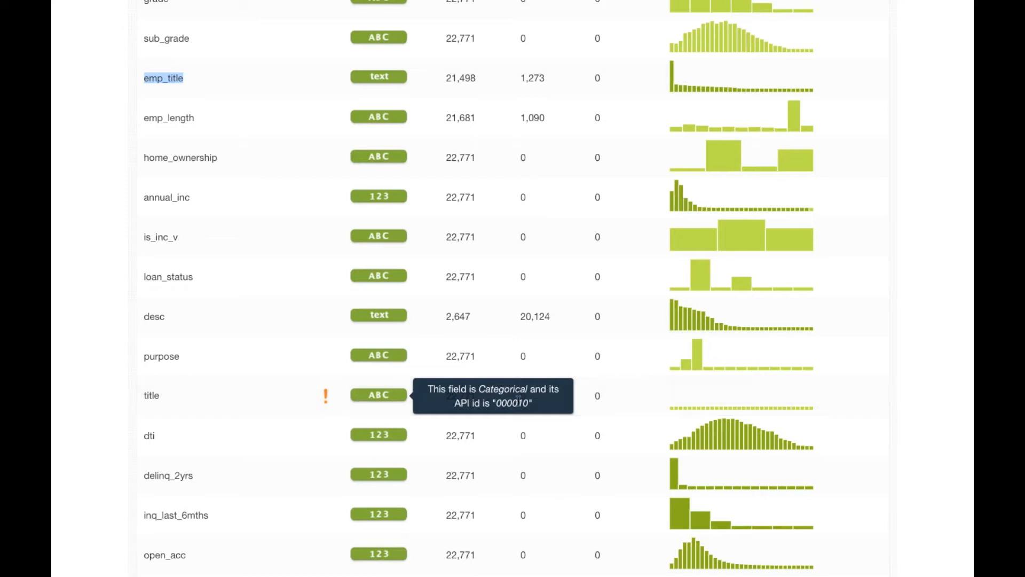
{"action": "mouse_move", "coordinate": [671, 414]}
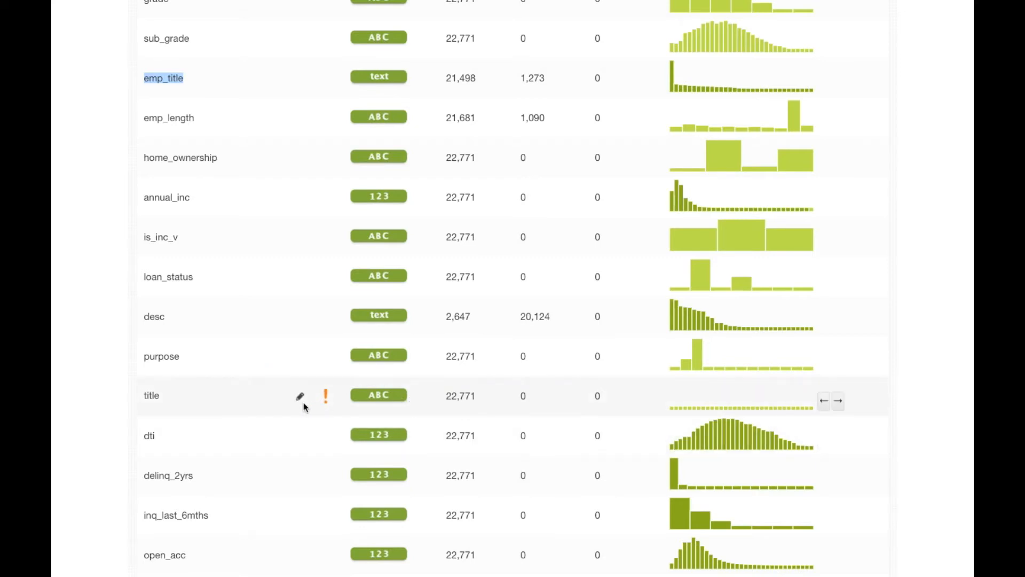
Step: Mark the title field as preferred and save its details
{"action": "left_click", "coordinate": [302, 399]}
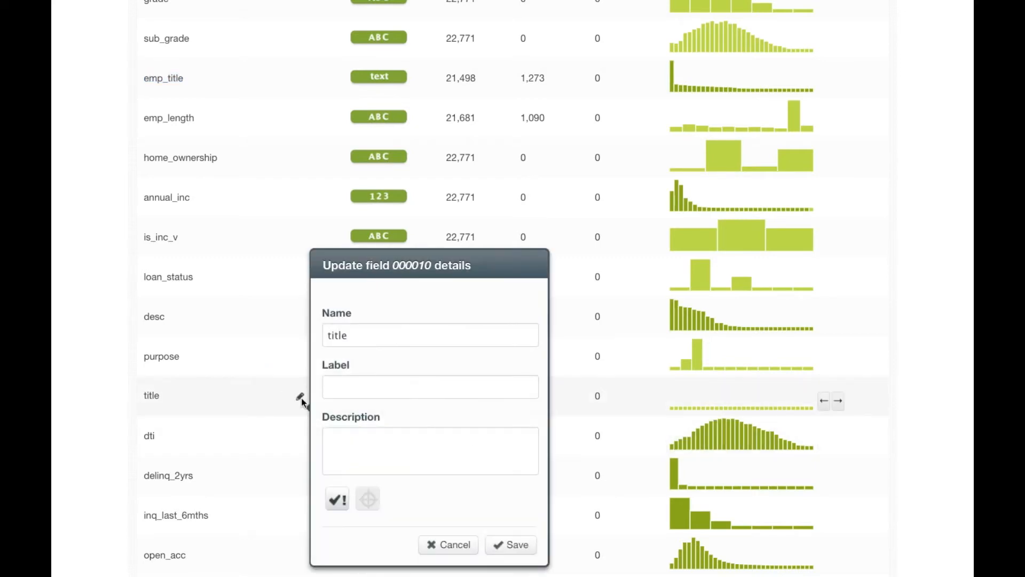
{"action": "left_click", "coordinate": [337, 500]}
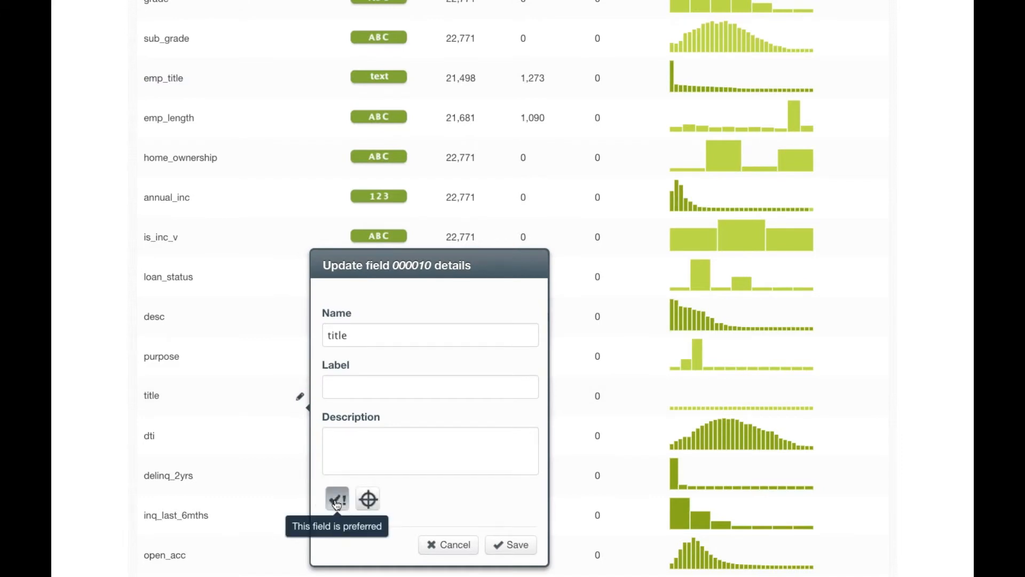
{"action": "left_click", "coordinate": [505, 545]}
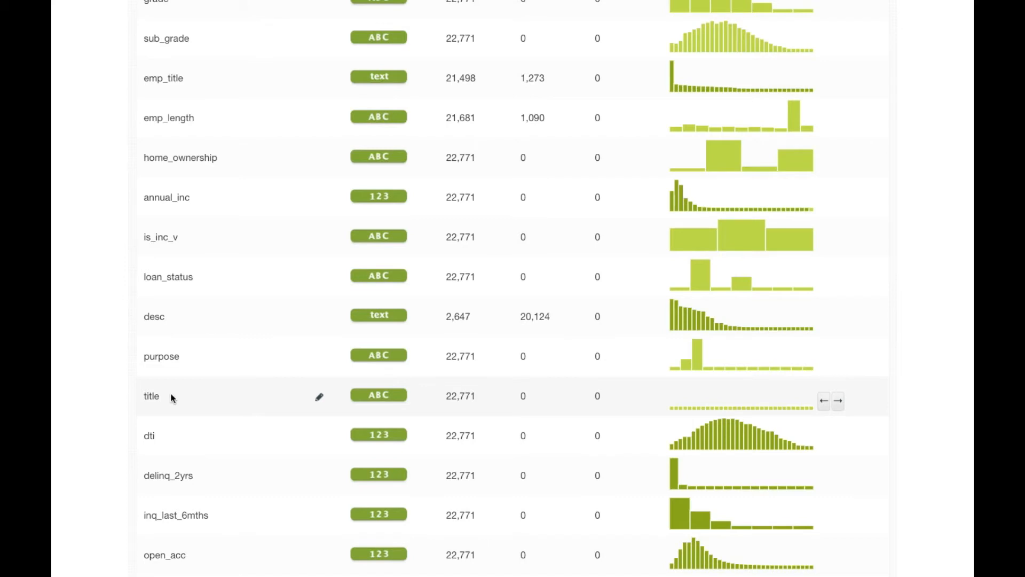
Step: Return to the list of sources and open the lc_sample.csv source
{"action": "scroll", "coordinate": [170, 397], "scroll_direction": "up", "scroll_amount": 5}
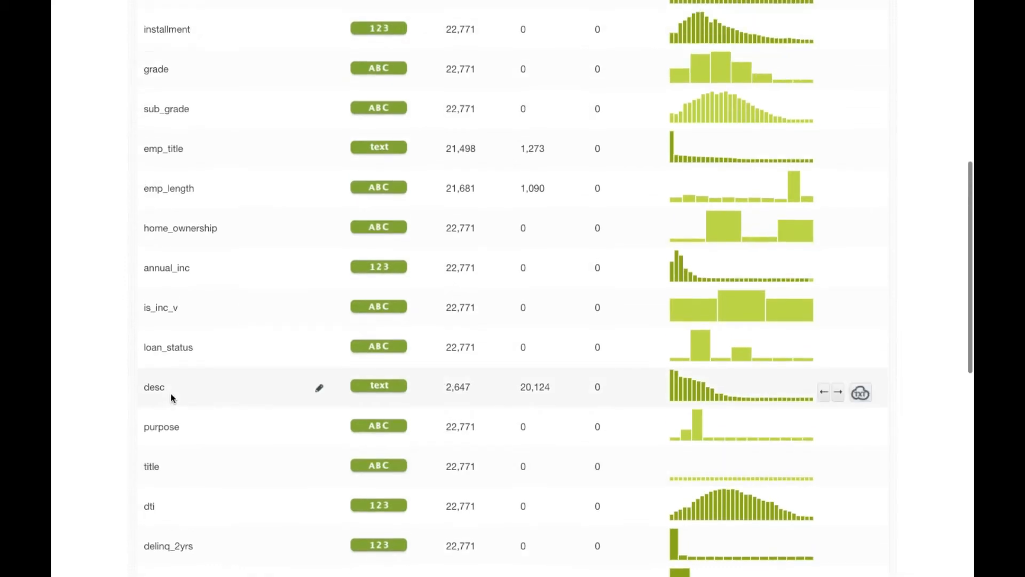
{"action": "scroll", "coordinate": [171, 398], "scroll_direction": "up", "scroll_amount": 5}
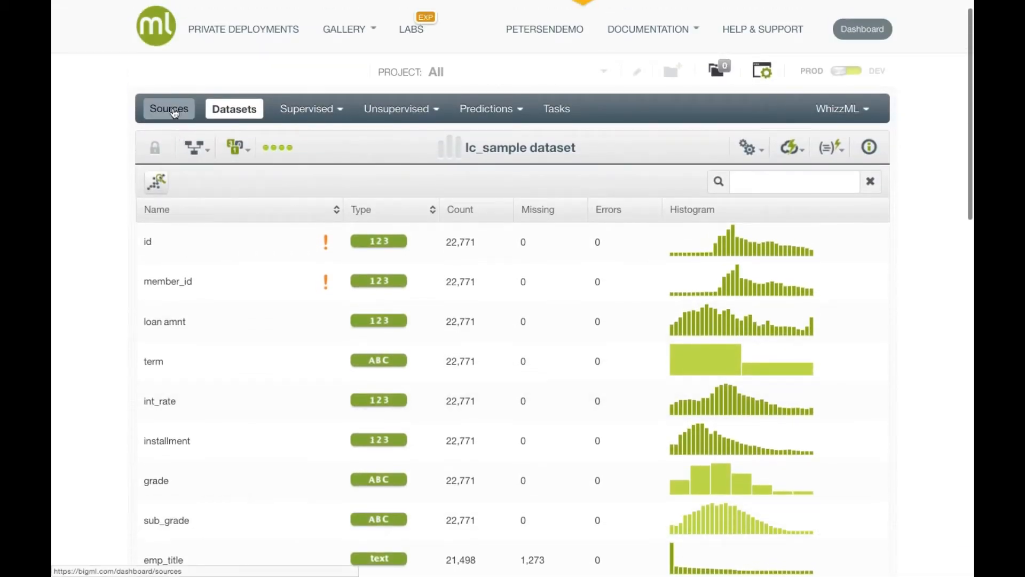
{"action": "left_click", "coordinate": [172, 108]}
{"action": "left_click", "coordinate": [218, 223]}
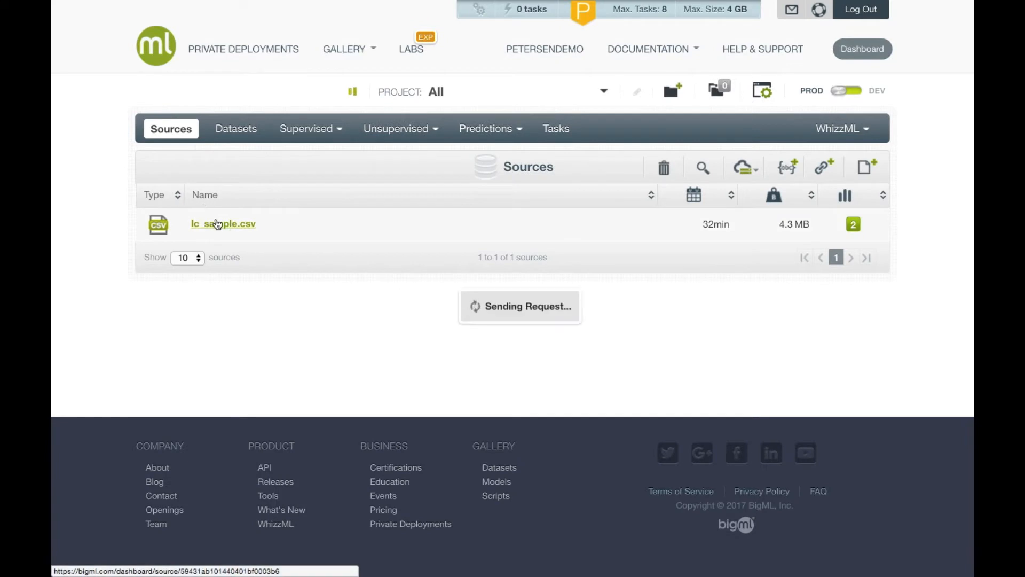
Step: Change the title field's type from Categorical to Text in the source configuration and update the source
{"action": "left_click", "coordinate": [712, 169]}
{"action": "scroll", "coordinate": [439, 236], "scroll_direction": "down", "scroll_amount": 15}
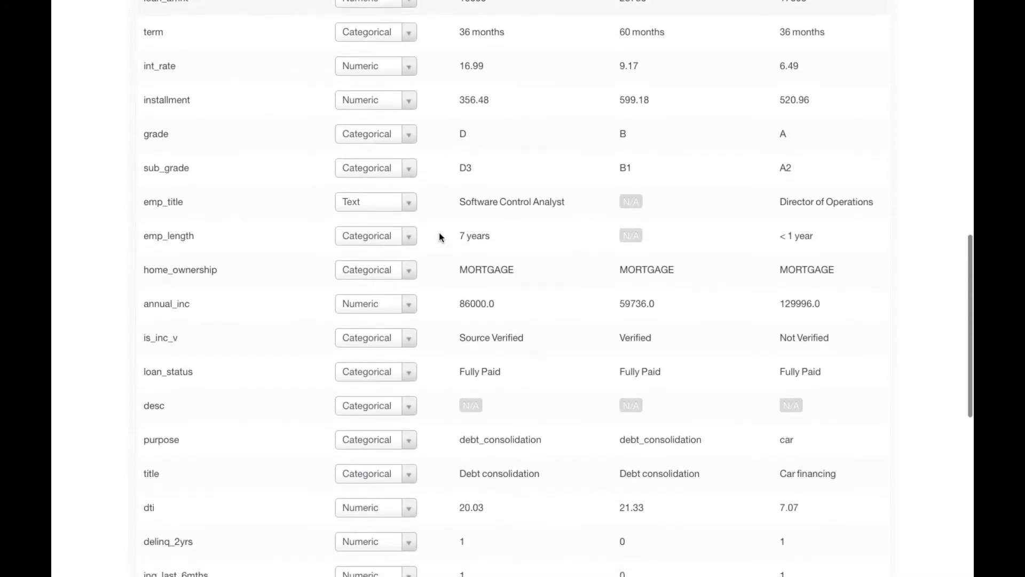
{"action": "left_click", "coordinate": [363, 391]}
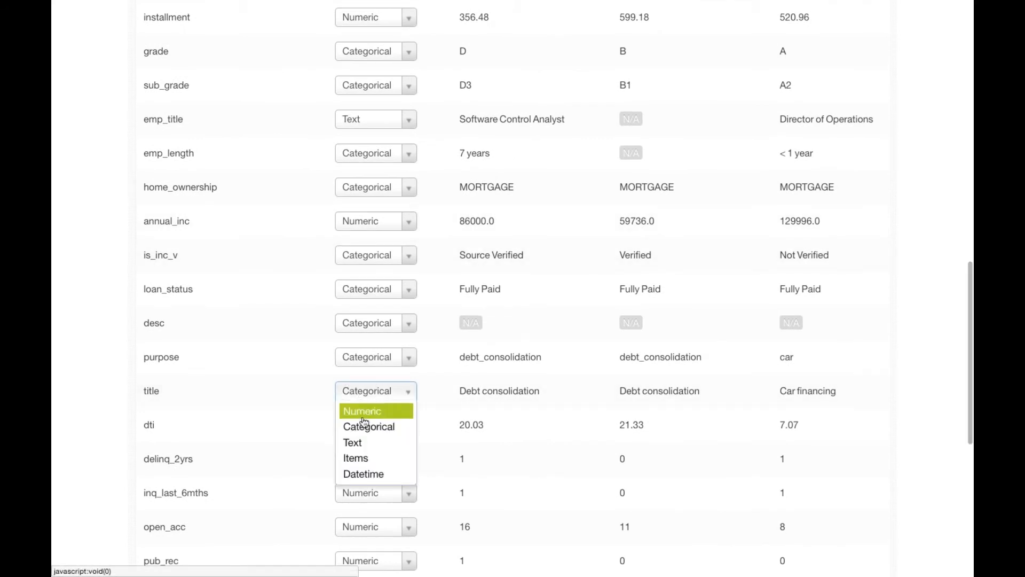
{"action": "left_click", "coordinate": [368, 444]}
{"action": "scroll", "coordinate": [640, 385], "scroll_direction": "up", "scroll_amount": 10}
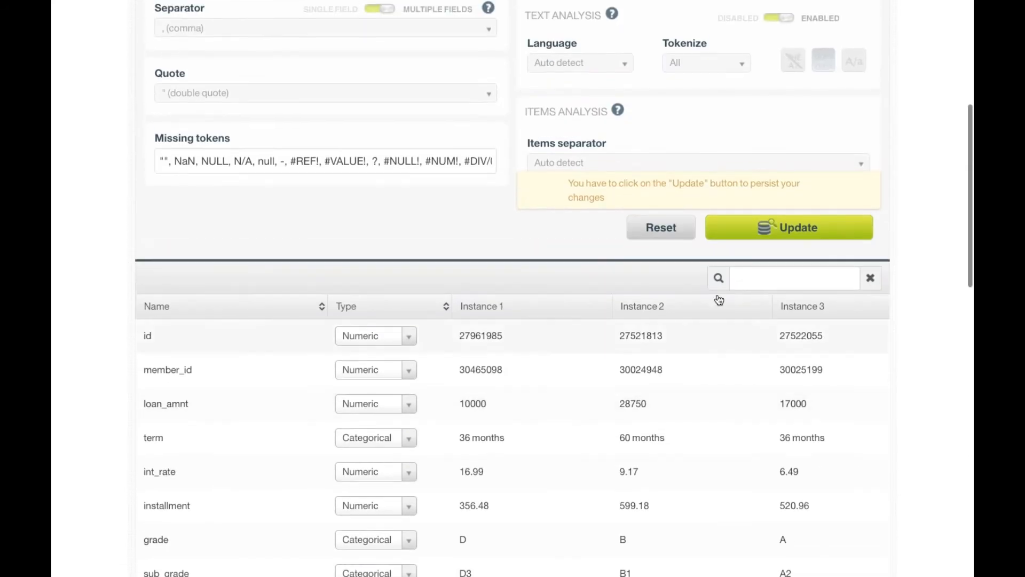
{"action": "left_click", "coordinate": [761, 239]}
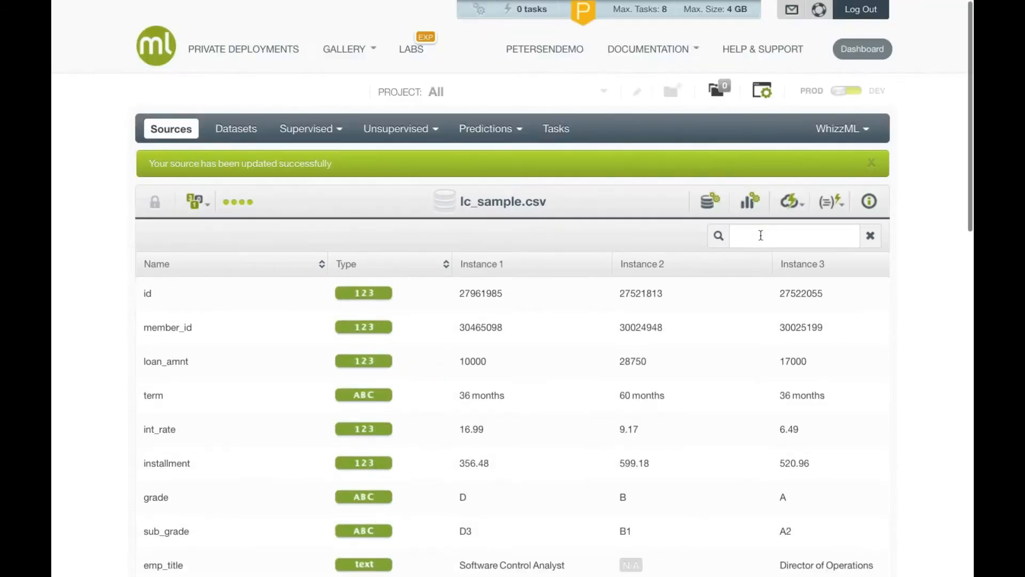
Step: Create a 1-click dataset from the updated source and check the title field's type and histogram
{"action": "left_click", "coordinate": [787, 206]}
{"action": "left_click", "coordinate": [784, 223]}
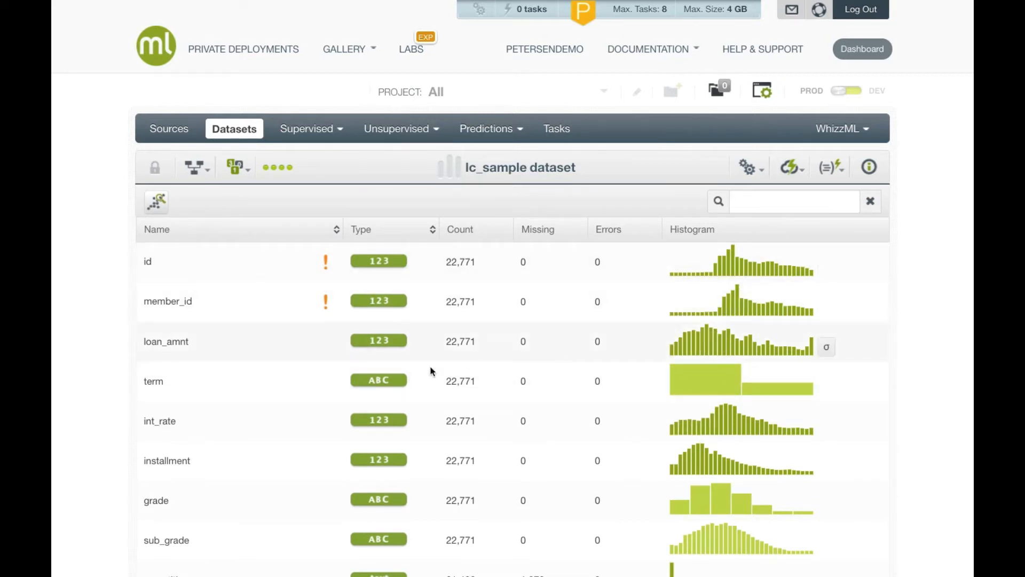
{"action": "scroll", "coordinate": [357, 192], "scroll_direction": "down", "scroll_amount": 7}
{"action": "scroll", "coordinate": [356, 192], "scroll_direction": "down", "scroll_amount": 3}
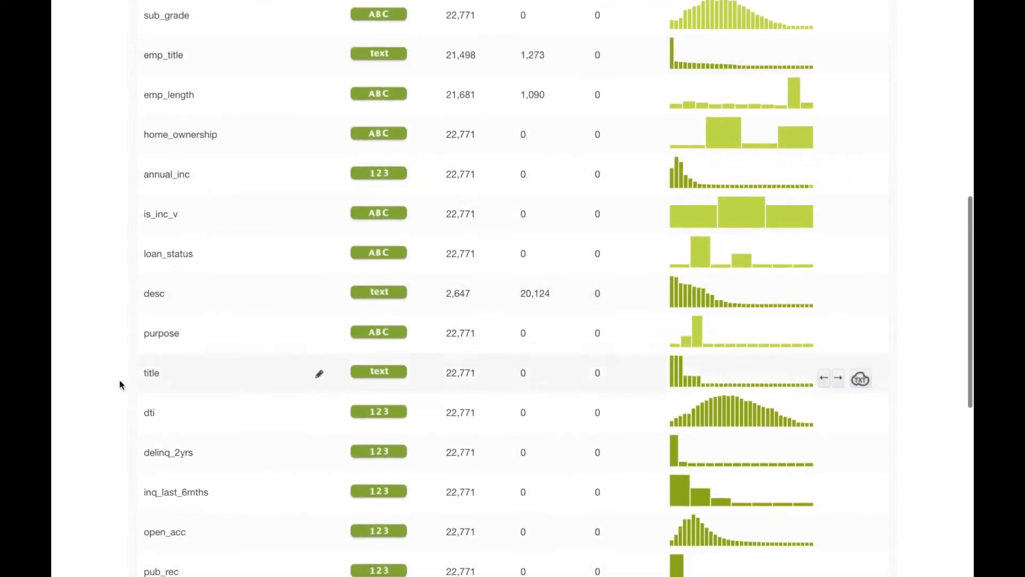
{"action": "mouse_move", "coordinate": [357, 373]}
{"action": "mouse_move", "coordinate": [675, 374]}
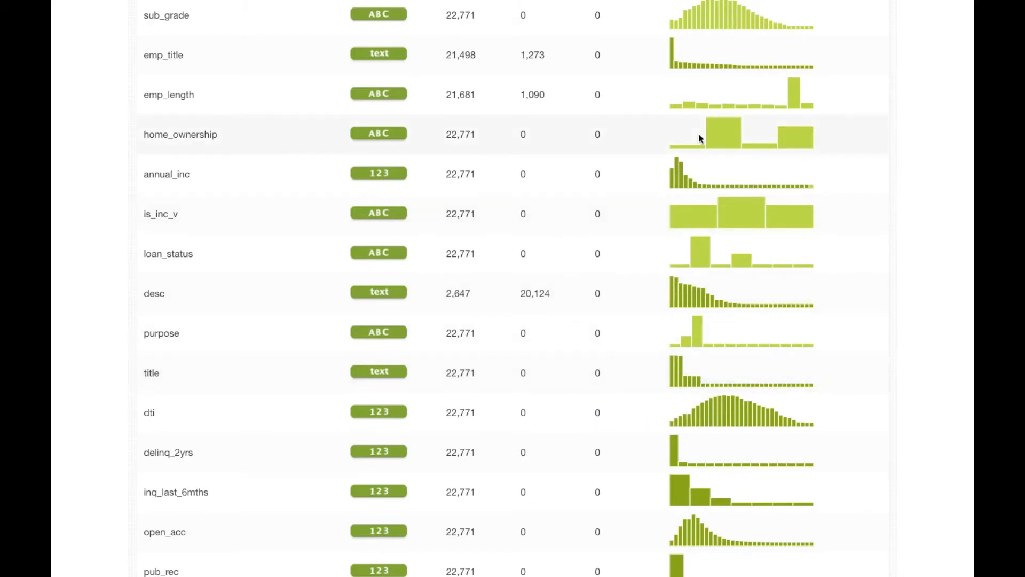
Step: Look over the dataset's 1-click actions and review all its fields down to collections_12_mths_ex_med
{"action": "scroll", "coordinate": [698, 133], "scroll_direction": "up", "scroll_amount": 10}
{"action": "left_click", "coordinate": [788, 163]}
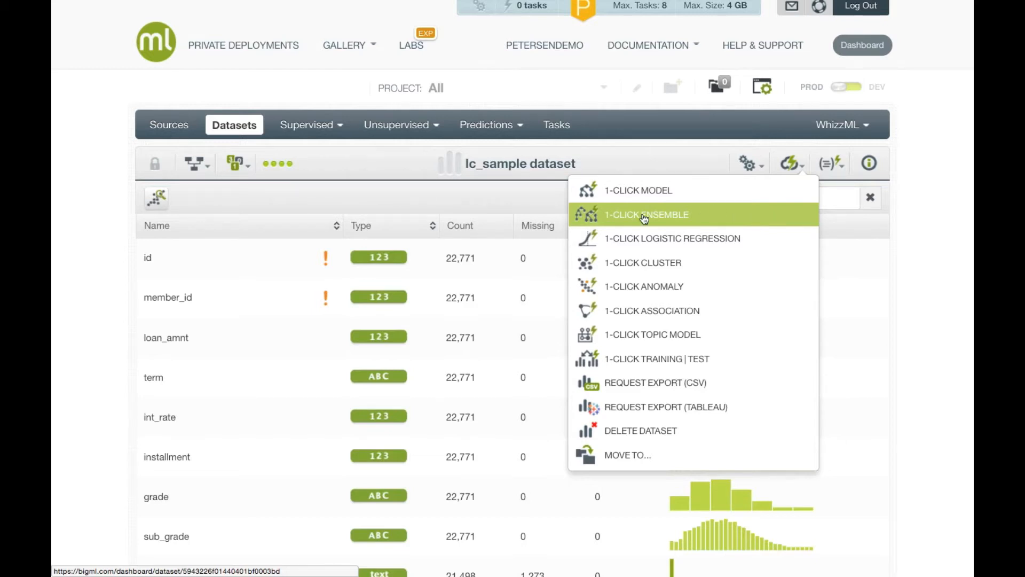
{"action": "scroll", "coordinate": [457, 289], "scroll_direction": "down", "scroll_amount": 3}
{"action": "scroll", "coordinate": [457, 289], "scroll_direction": "down", "scroll_amount": 10}
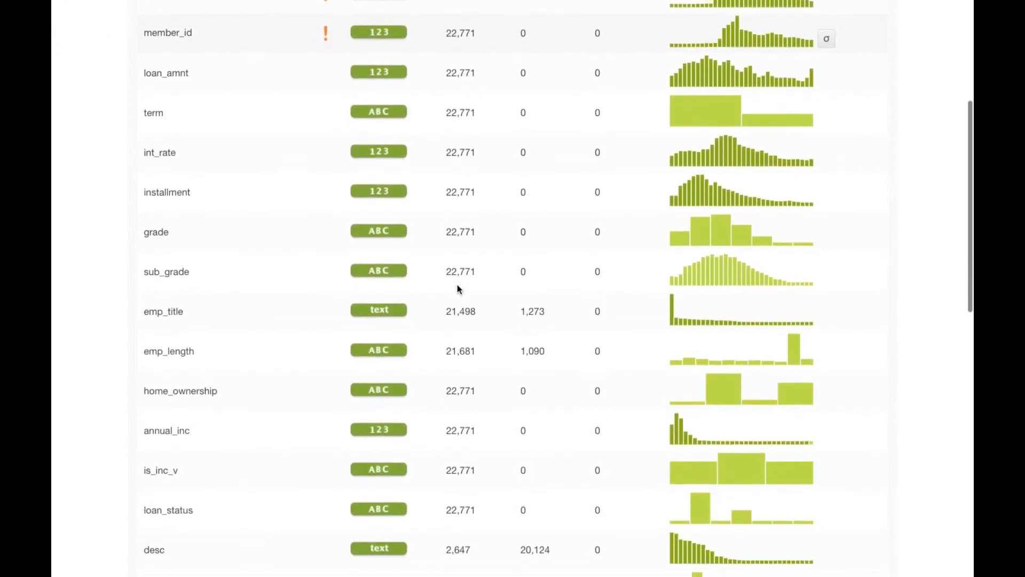
{"action": "scroll", "coordinate": [457, 288], "scroll_direction": "down", "scroll_amount": 9}
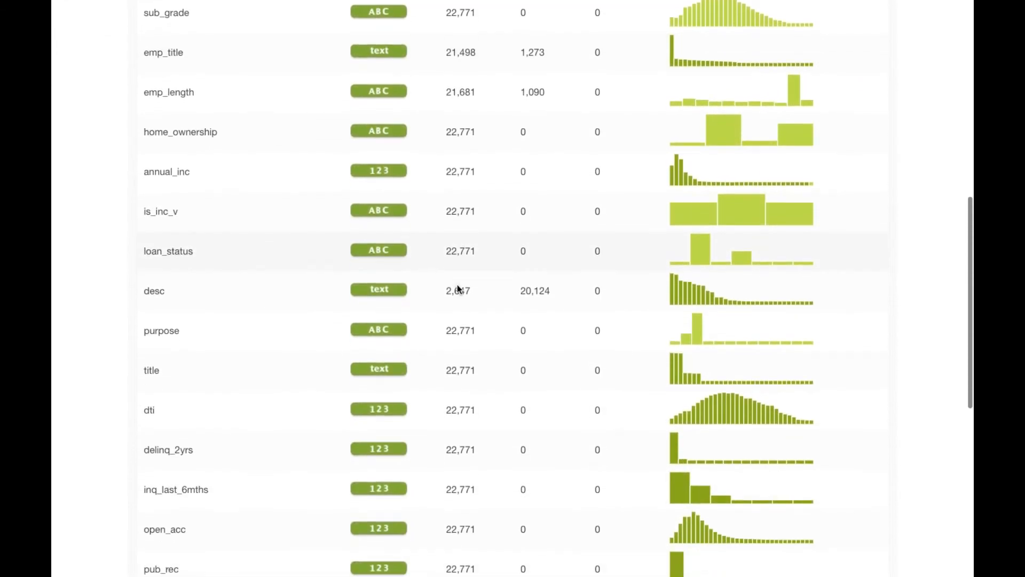
{"action": "scroll", "coordinate": [159, 257], "scroll_direction": "up", "scroll_amount": 10}
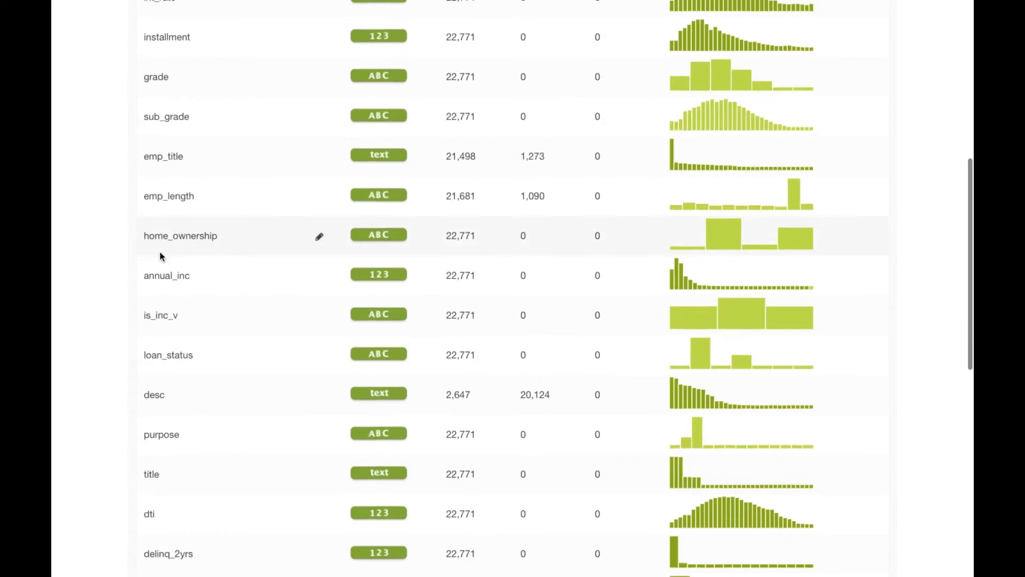
{"action": "scroll", "coordinate": [160, 253], "scroll_direction": "down", "scroll_amount": 4}
{"action": "scroll", "coordinate": [160, 252], "scroll_direction": "down", "scroll_amount": 8}
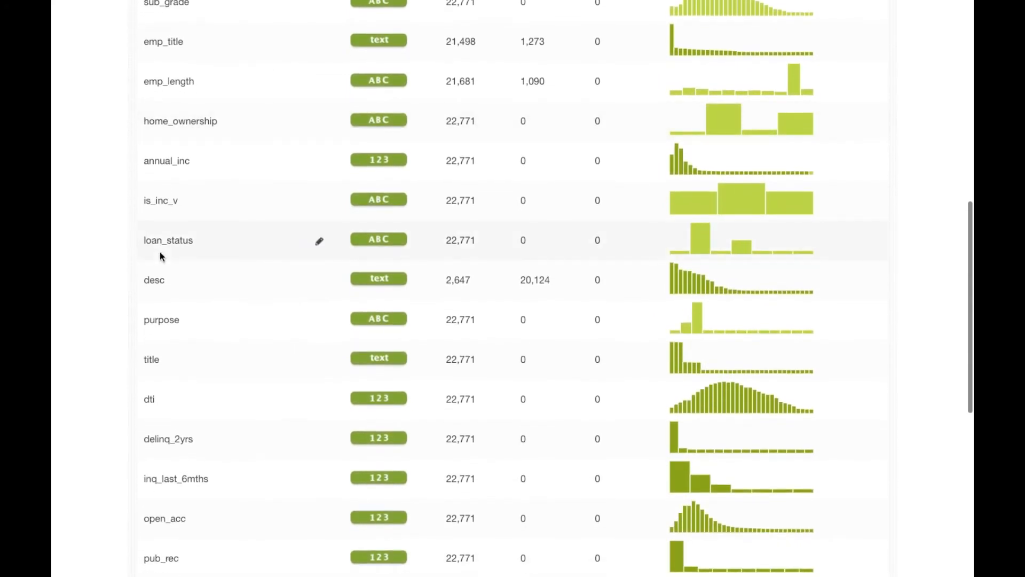
{"action": "scroll", "coordinate": [160, 253], "scroll_direction": "down", "scroll_amount": 9}
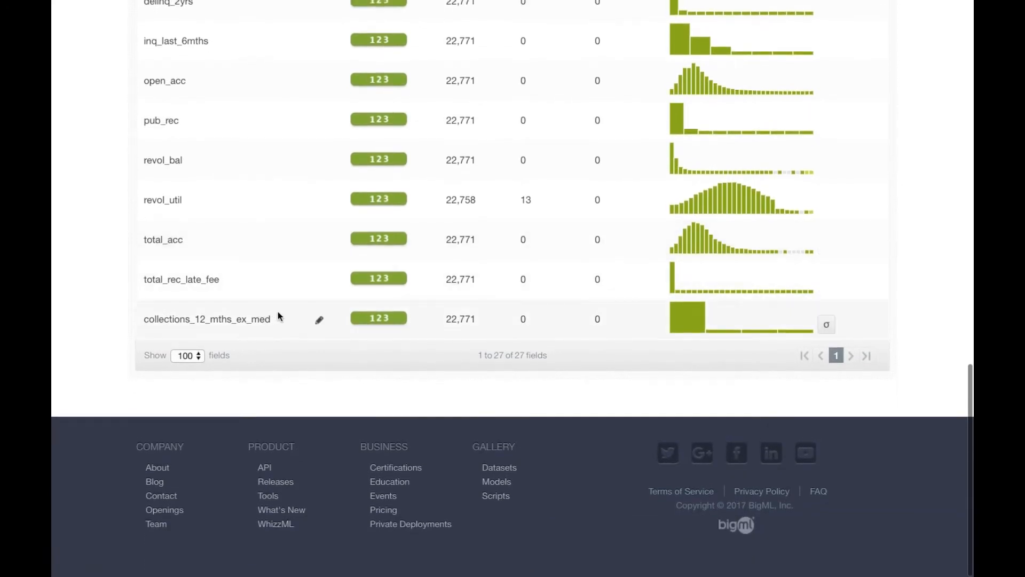
{"action": "left_click_drag", "start_coordinate": [277, 315], "coordinate": [131, 319]}
{"action": "left_click", "coordinate": [153, 317]}
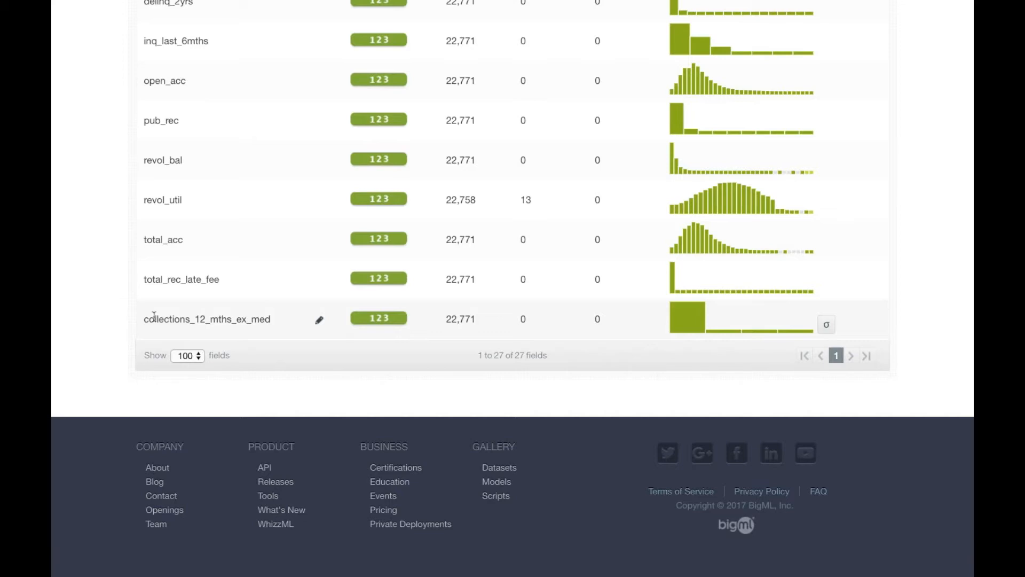
Step: Inspect the classes in the loan_status histogram, set loan_status as the objective field and save its details
{"action": "scroll", "coordinate": [154, 318], "scroll_direction": "up", "scroll_amount": 15}
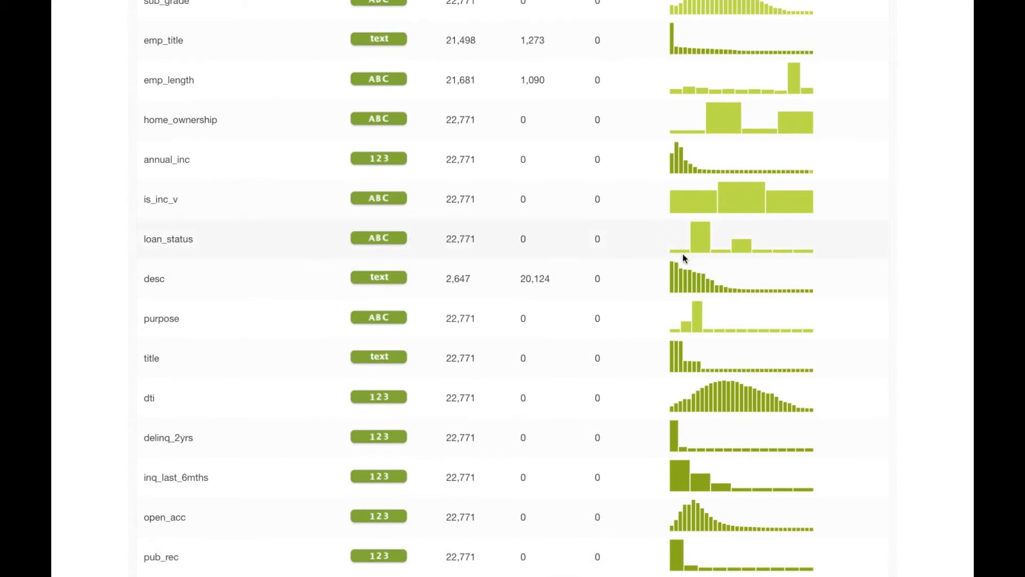
{"action": "mouse_move", "coordinate": [699, 246]}
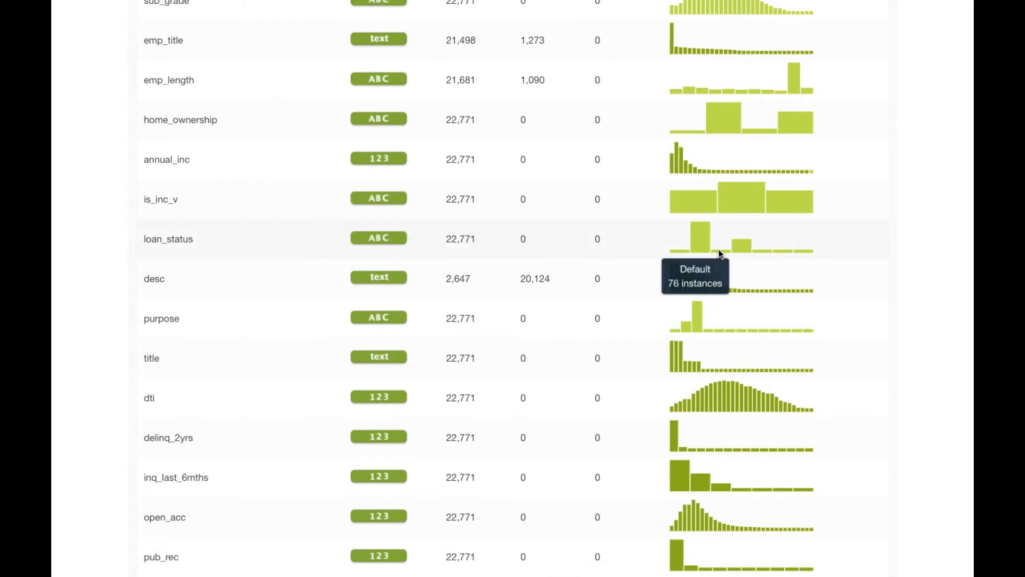
{"action": "mouse_move", "coordinate": [737, 247]}
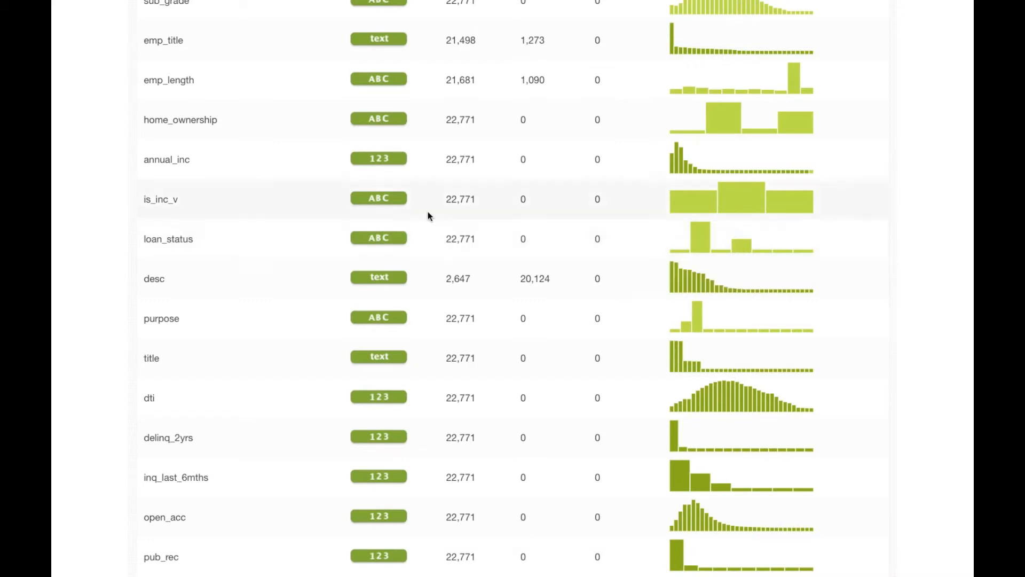
{"action": "mouse_move", "coordinate": [327, 242]}
{"action": "left_click", "coordinate": [318, 241]}
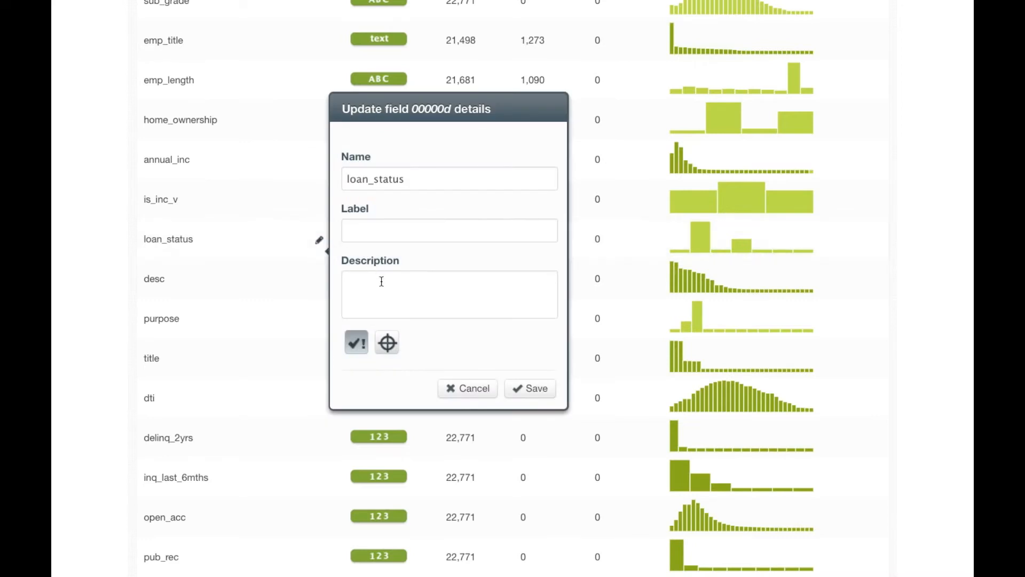
{"action": "left_click", "coordinate": [390, 347]}
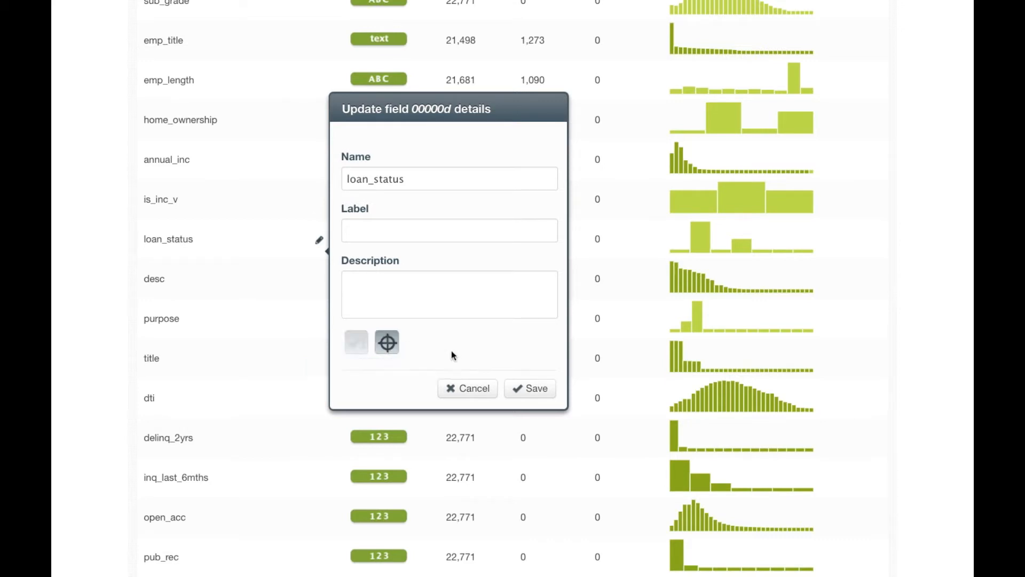
{"action": "left_click", "coordinate": [527, 389]}
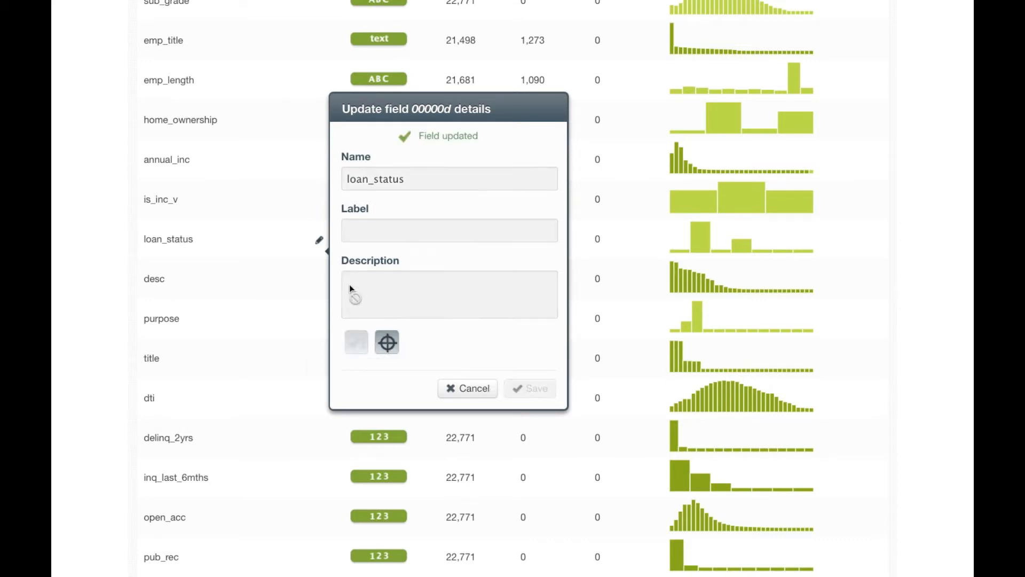
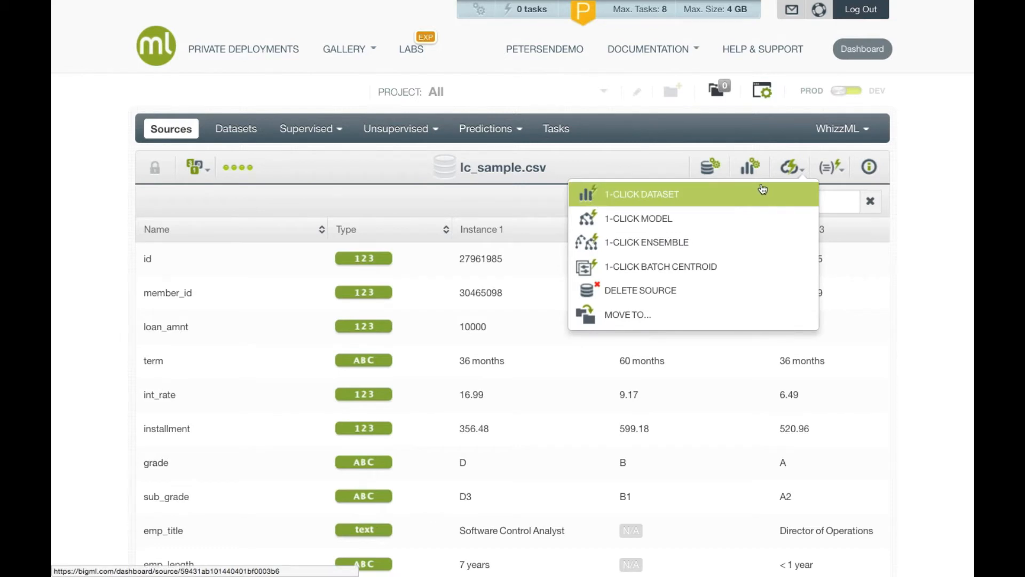
Step: Open the dataset configuration for the lc_sample.csv source and reduce the dataset size to 53%
{"action": "left_click", "coordinate": [750, 170]}
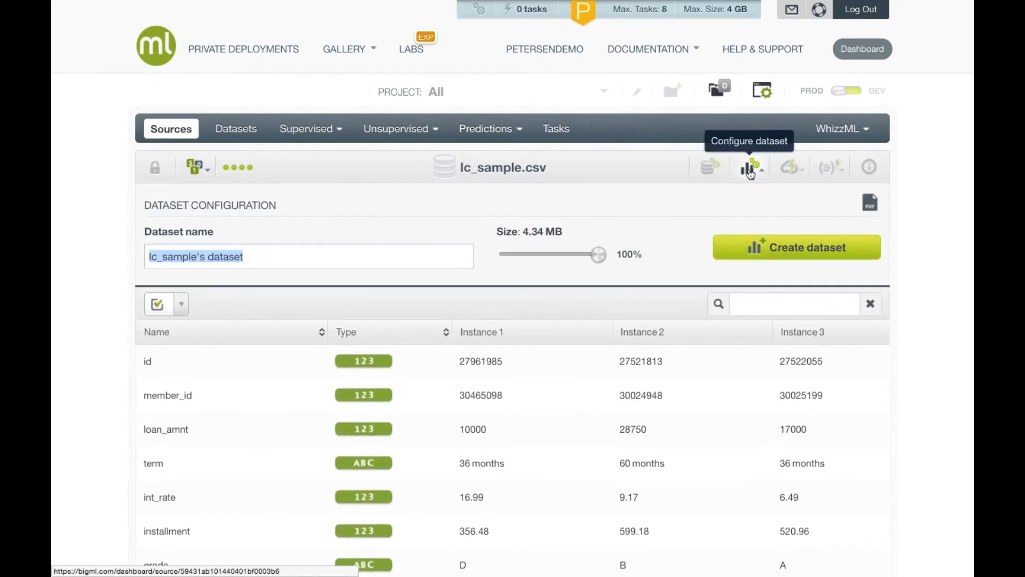
{"action": "mouse_move", "coordinate": [598, 254]}
{"action": "left_mouse_down"}
{"action": "mouse_move", "coordinate": [534, 253]}
{"action": "mouse_move", "coordinate": [588, 258]}
{"action": "left_mouse_up"}
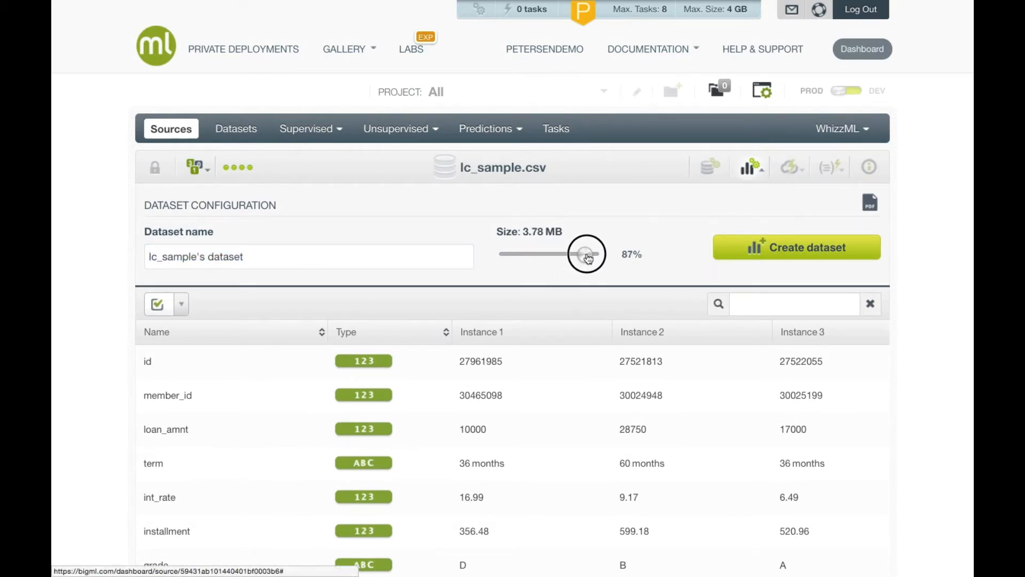
{"action": "left_click_drag", "start_coordinate": [588, 259], "coordinate": [588, 258]}
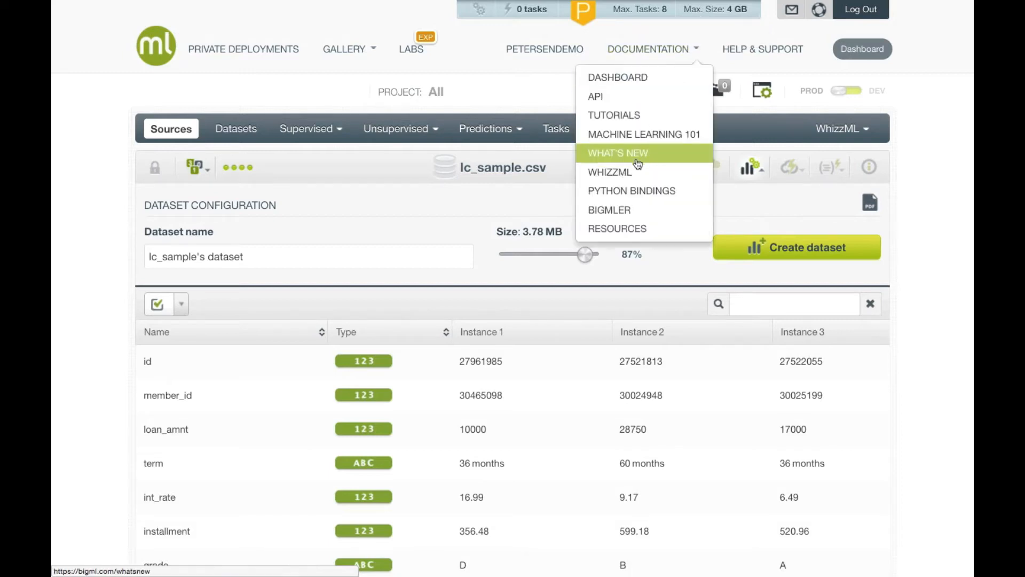
{"action": "left_click_drag", "start_coordinate": [585, 254], "coordinate": [551, 251]}
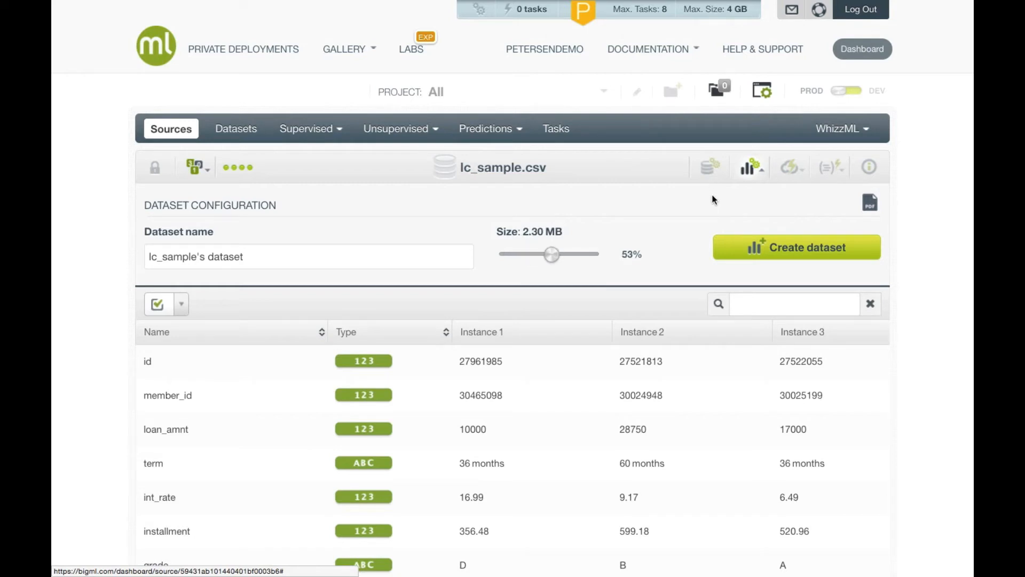
Step: Open the existing lc_sample dataset from the dataset list and bring up its sampling configuration
{"action": "left_click", "coordinate": [245, 134]}
{"action": "left_click", "coordinate": [244, 221]}
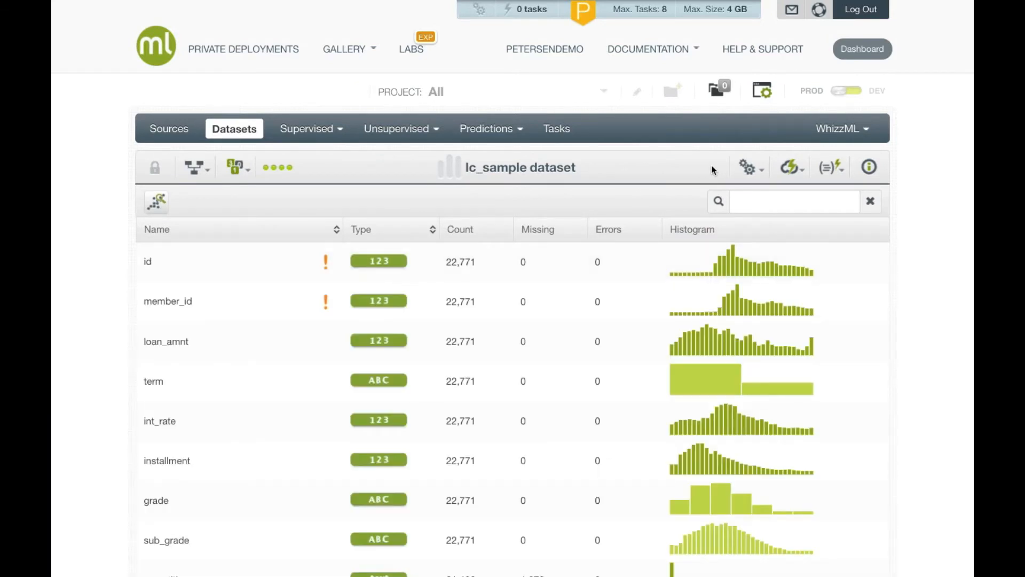
{"action": "left_click", "coordinate": [744, 168]}
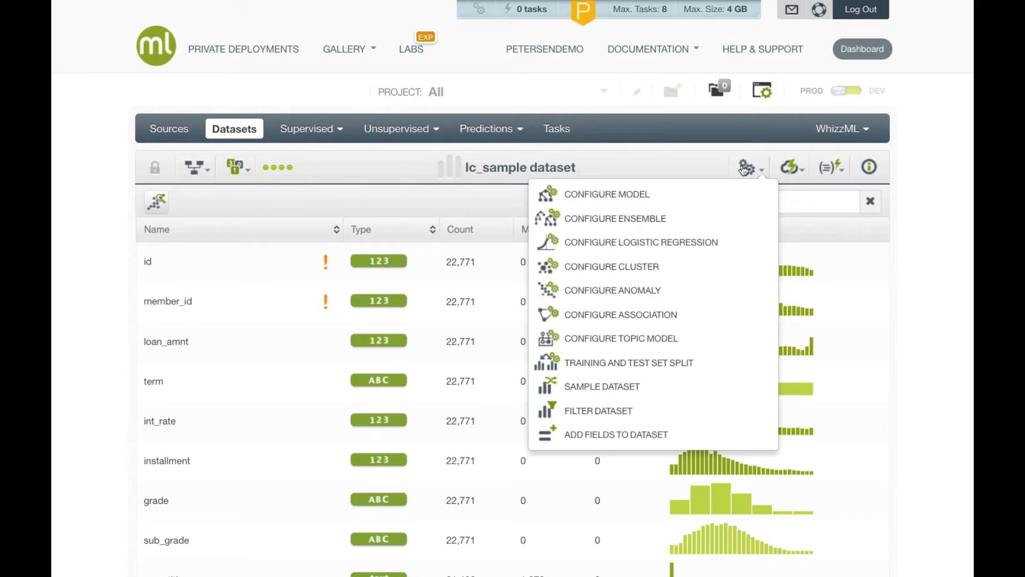
{"action": "left_click", "coordinate": [719, 381]}
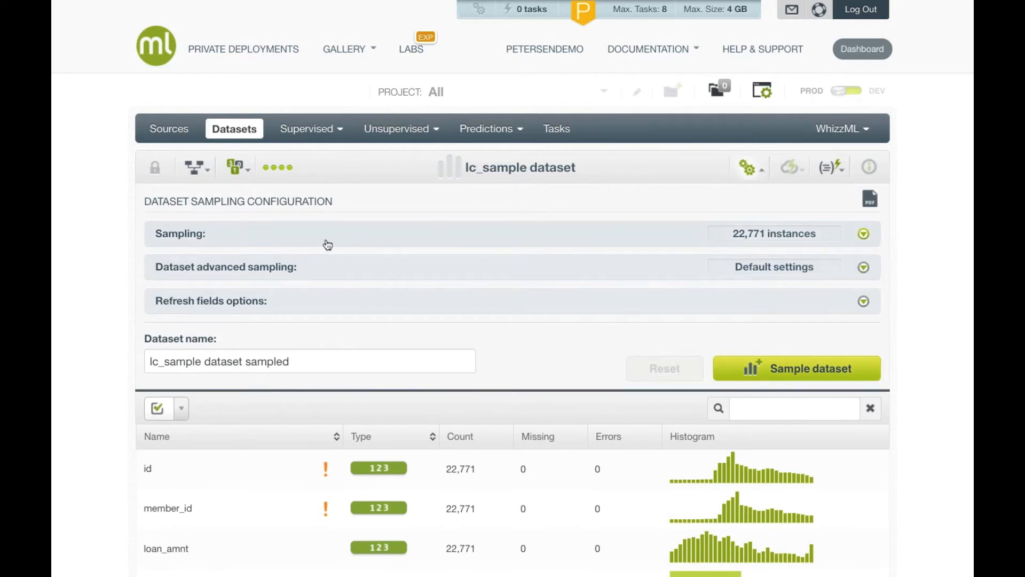
Step: Try a 50% sampling rate for the dataset and restore the rate to 100%
{"action": "left_click", "coordinate": [208, 237]}
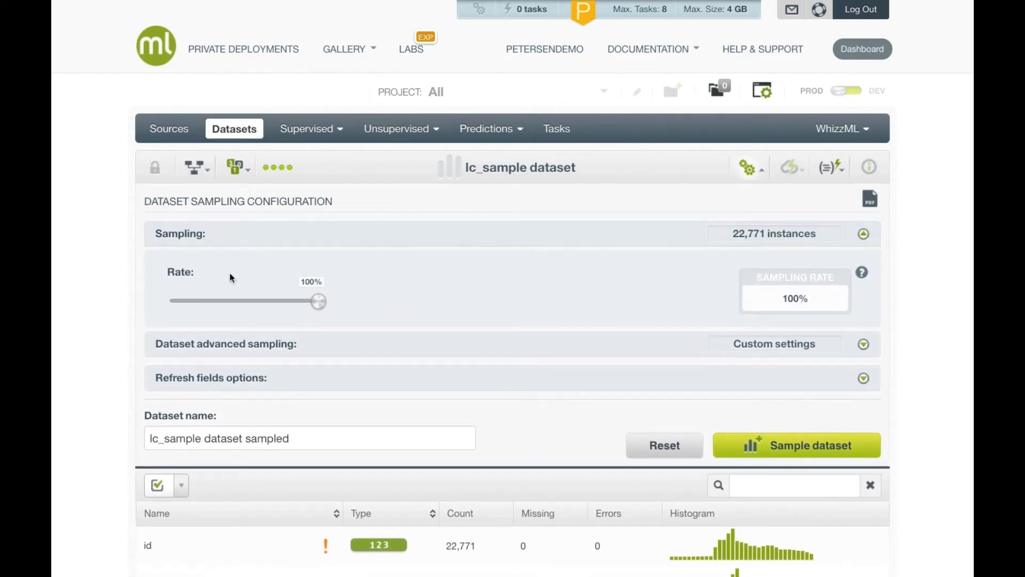
{"action": "left_click_drag", "start_coordinate": [319, 303], "coordinate": [244, 299]}
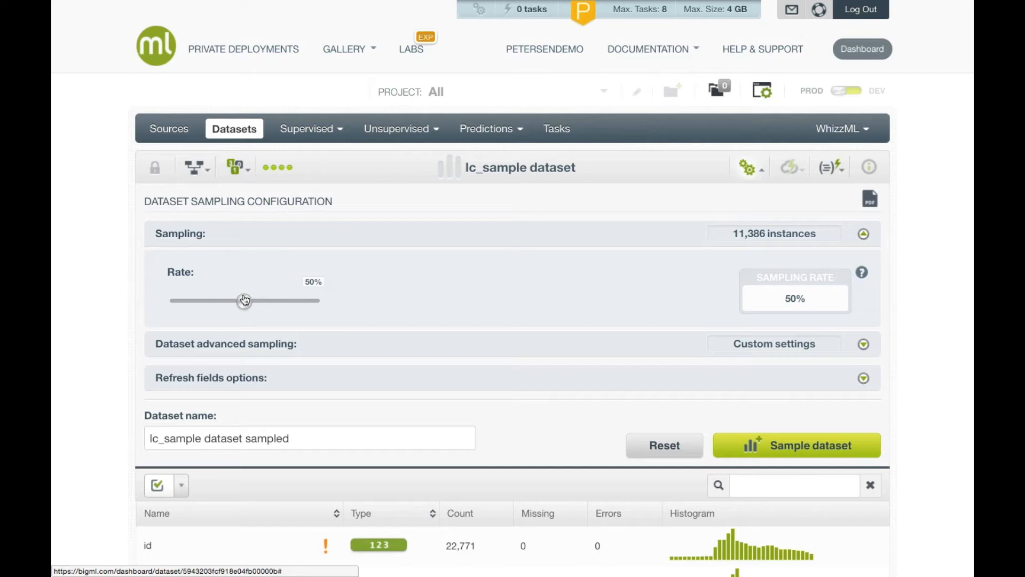
{"action": "left_click_drag", "start_coordinate": [244, 299], "coordinate": [336, 289]}
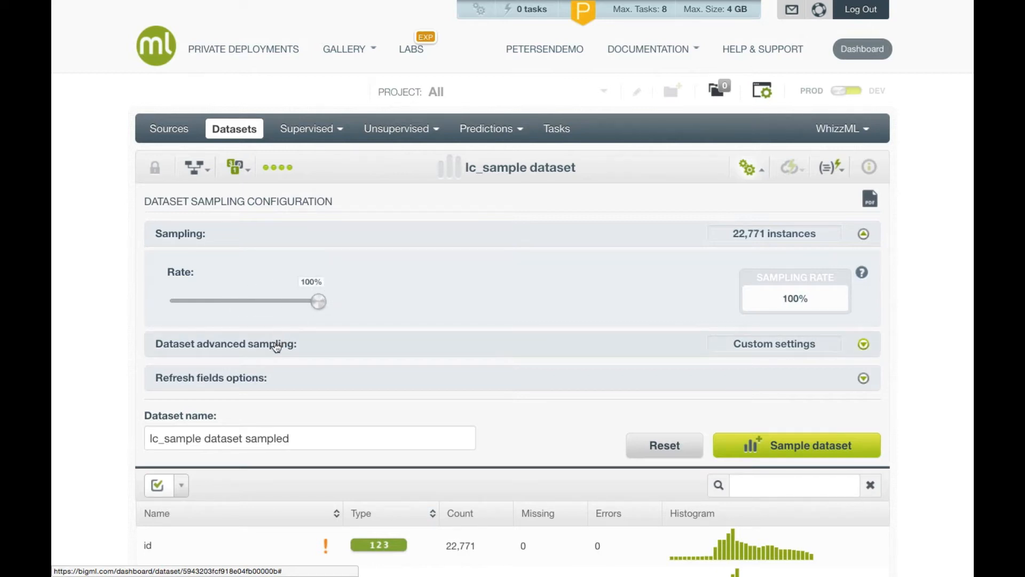
Step: Set the advanced sampling options to deterministic sampling with replacement enabled
{"action": "left_click", "coordinate": [276, 347]}
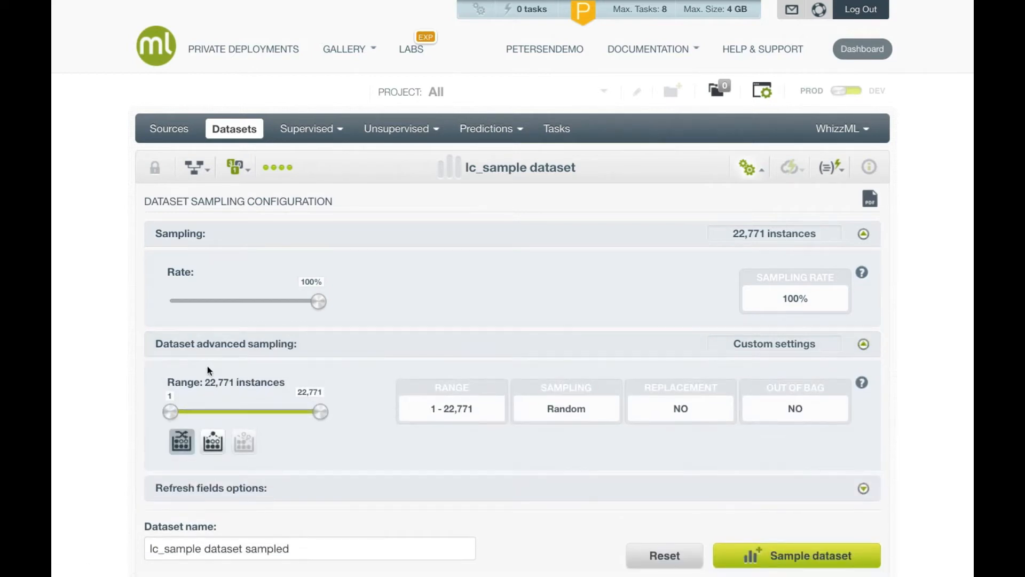
{"action": "scroll", "coordinate": [208, 369], "scroll_direction": "down", "scroll_amount": 1}
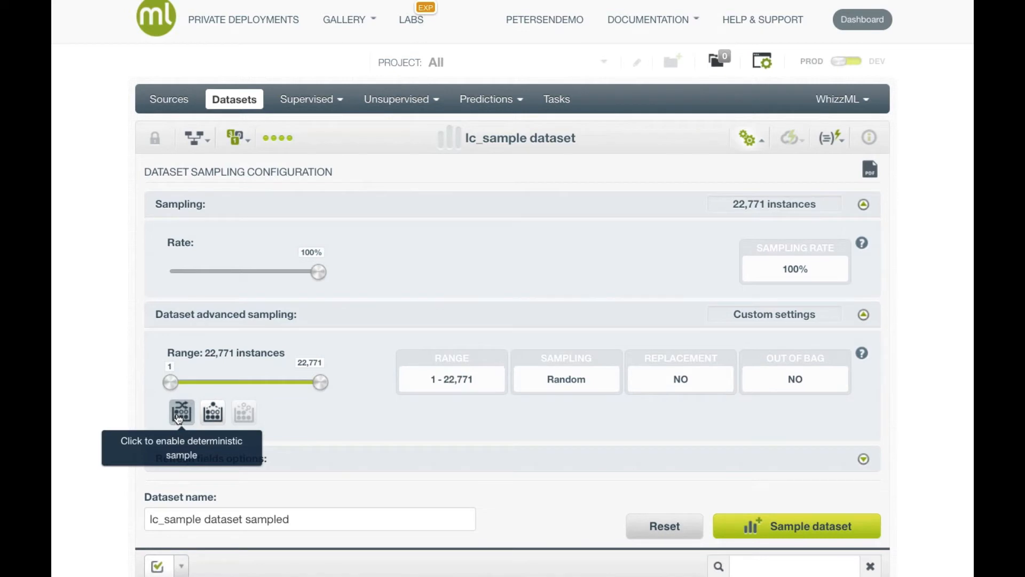
{"action": "left_click", "coordinate": [179, 418]}
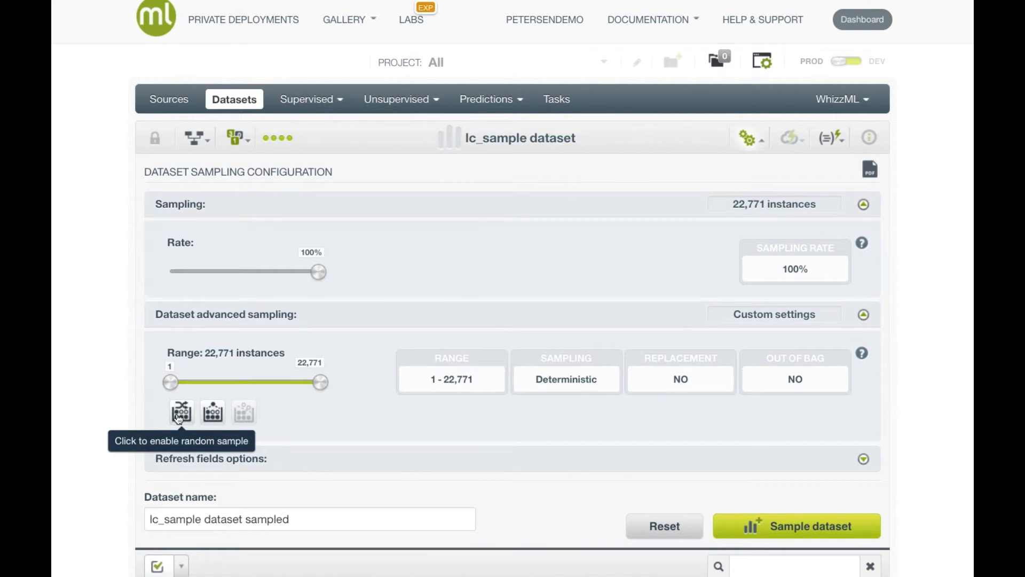
{"action": "left_click", "coordinate": [208, 417]}
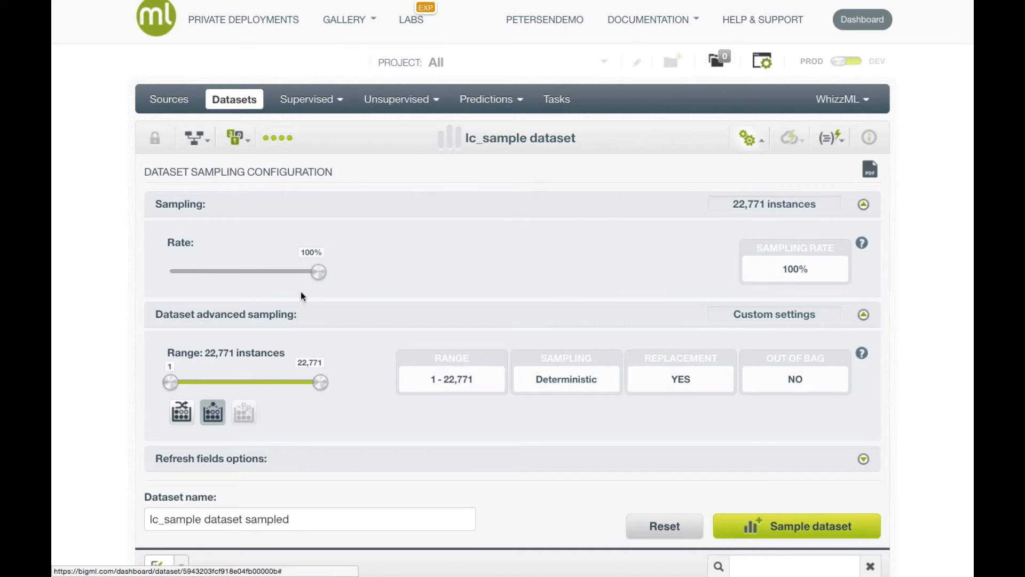
Step: Try an 80% sampling rate with out-of-bag sampling enabled for the lc_sample dataset
{"action": "left_click_drag", "start_coordinate": [662, 378], "coordinate": [700, 376]}
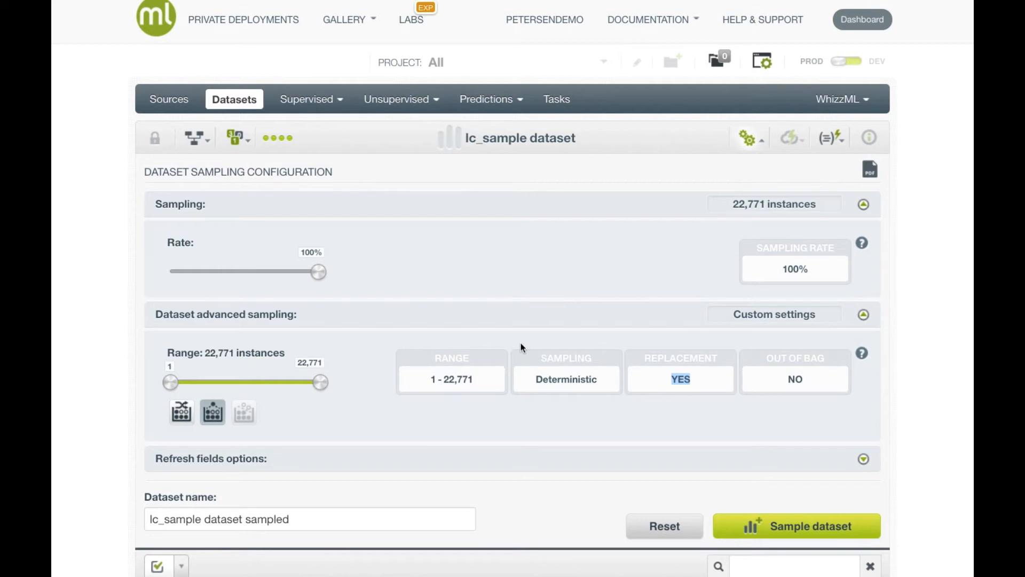
{"action": "left_click", "coordinate": [253, 412]}
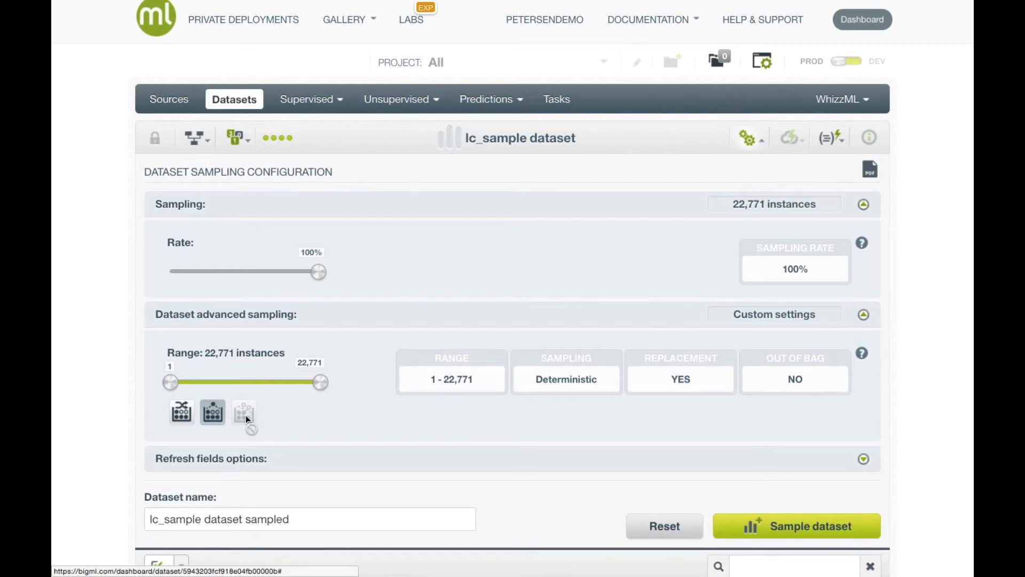
{"action": "left_click_drag", "start_coordinate": [318, 272], "coordinate": [288, 271]}
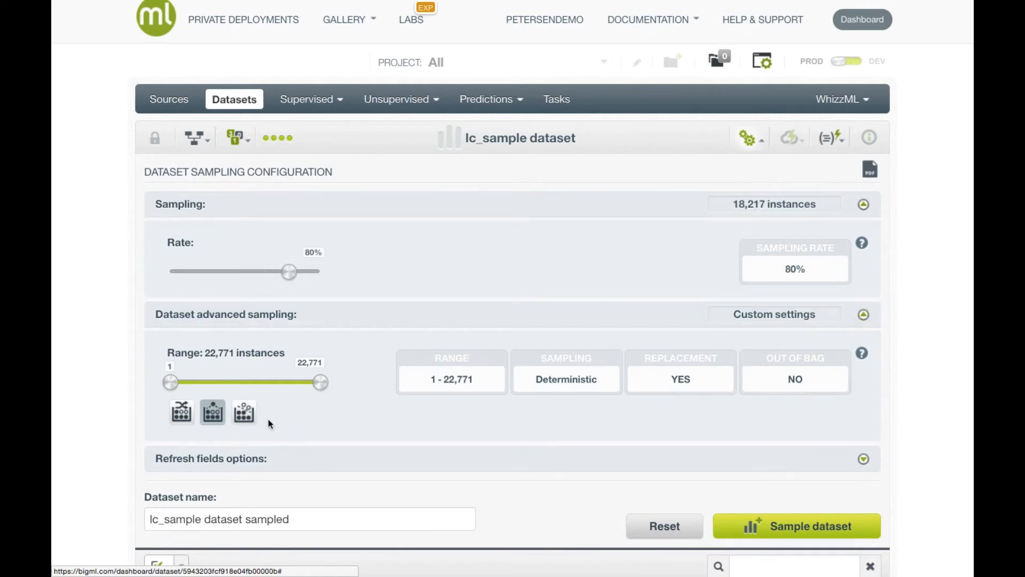
{"action": "double_click", "coordinate": [796, 379]}
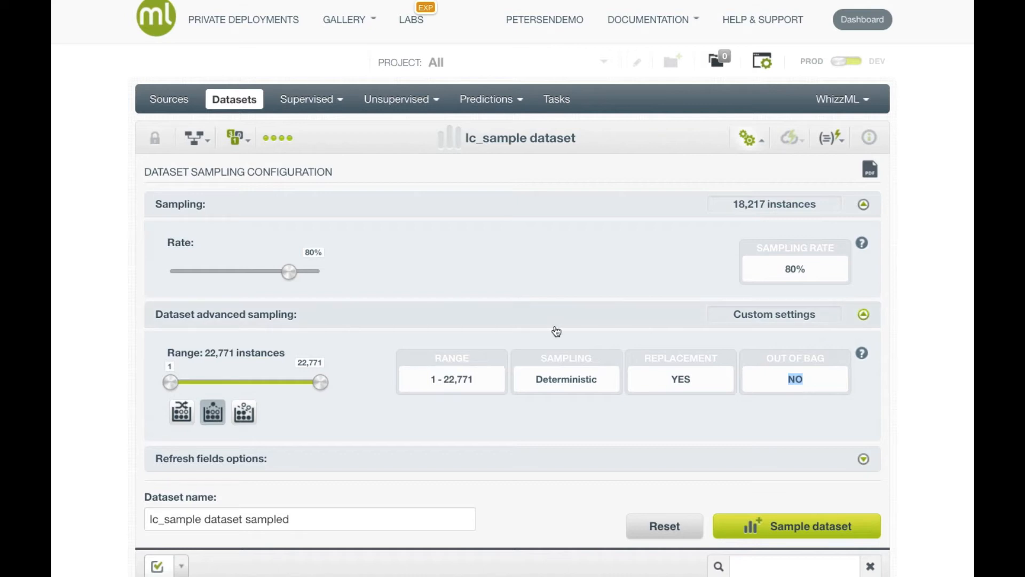
{"action": "left_click", "coordinate": [250, 419]}
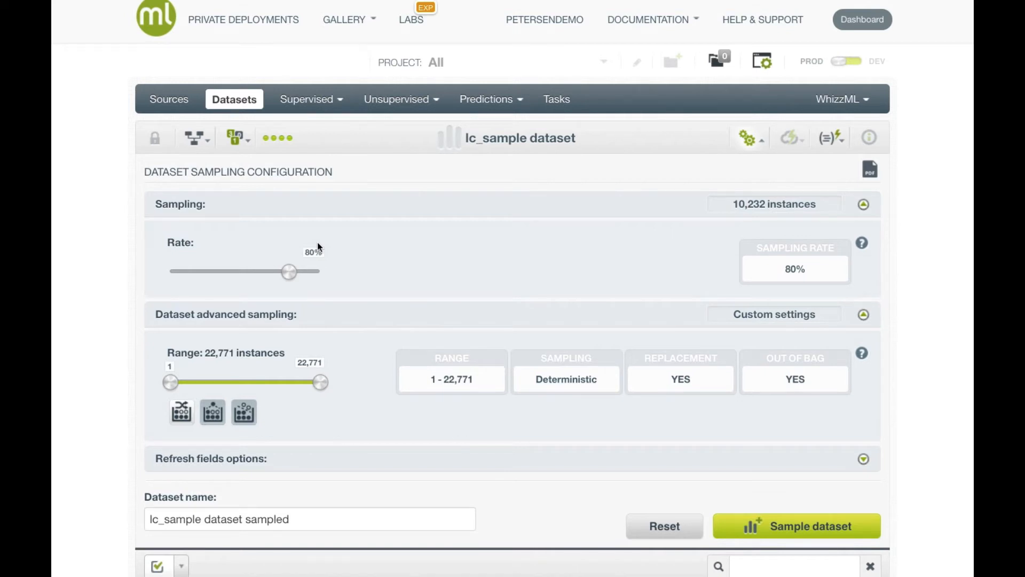
Step: Try enabling the refresh of field types and preferred fields, and reset the sampling configuration to its defaults
{"action": "scroll", "coordinate": [297, 409], "scroll_direction": "down", "scroll_amount": 1}
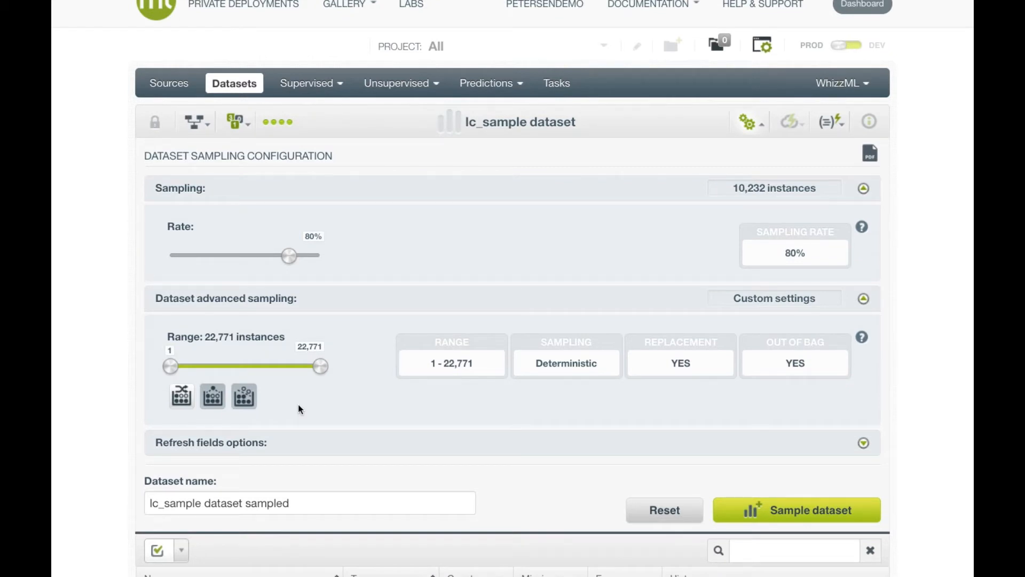
{"action": "left_click", "coordinate": [294, 442]}
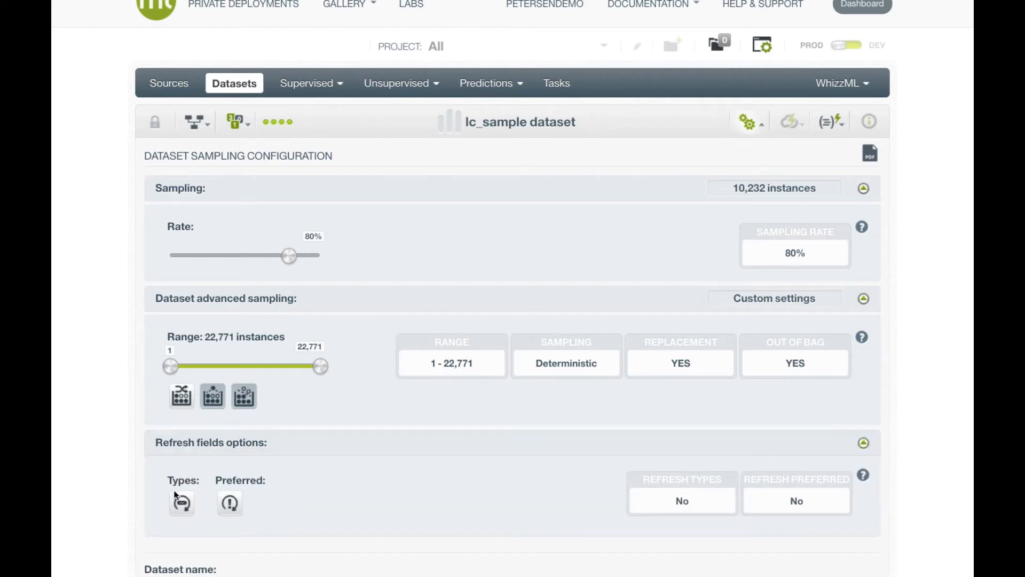
{"action": "left_click", "coordinate": [181, 502]}
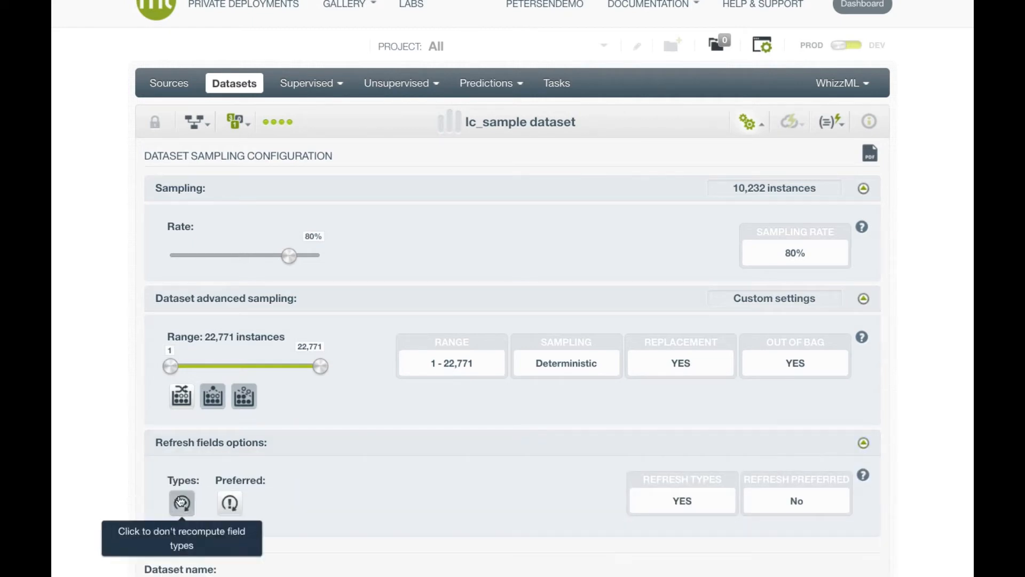
{"action": "left_click", "coordinate": [230, 503]}
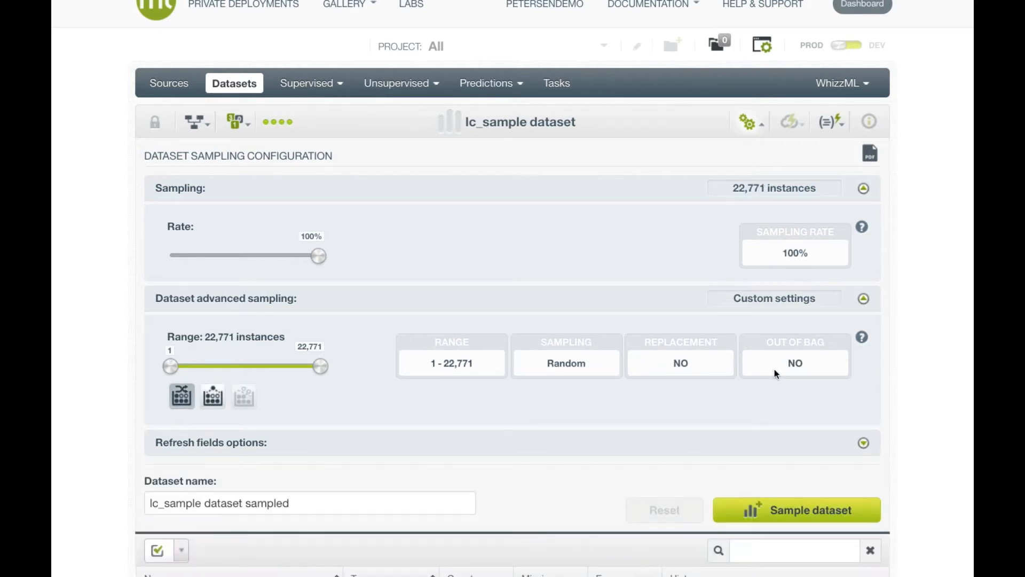
Step: Try an 80% deterministic sample with out of bag enabled and no replacement, and leave the sampling configuration without creating the dataset
{"action": "left_click", "coordinate": [791, 364]}
{"action": "left_click_drag", "start_coordinate": [319, 256], "coordinate": [289, 257]}
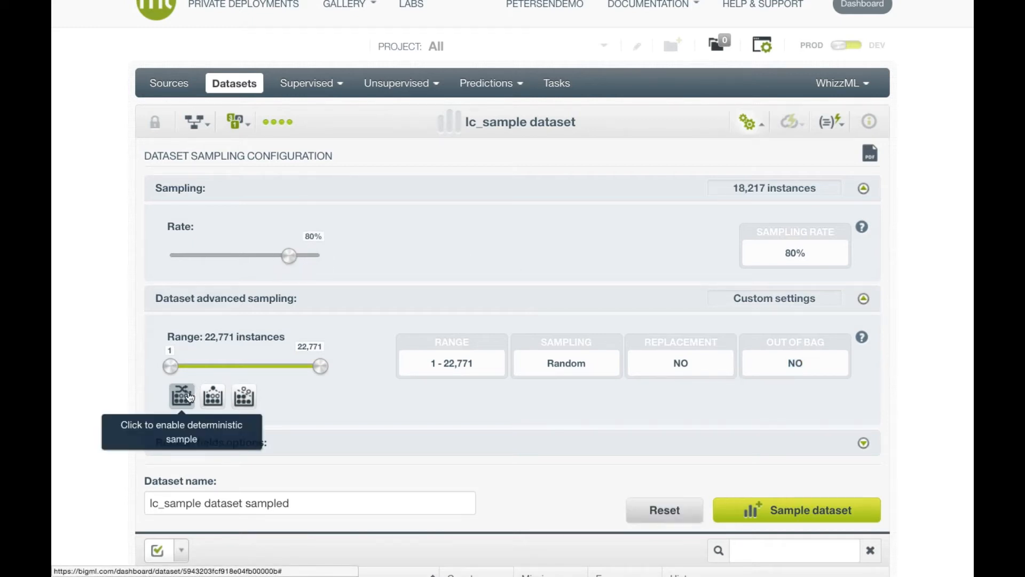
{"action": "left_click", "coordinate": [189, 397]}
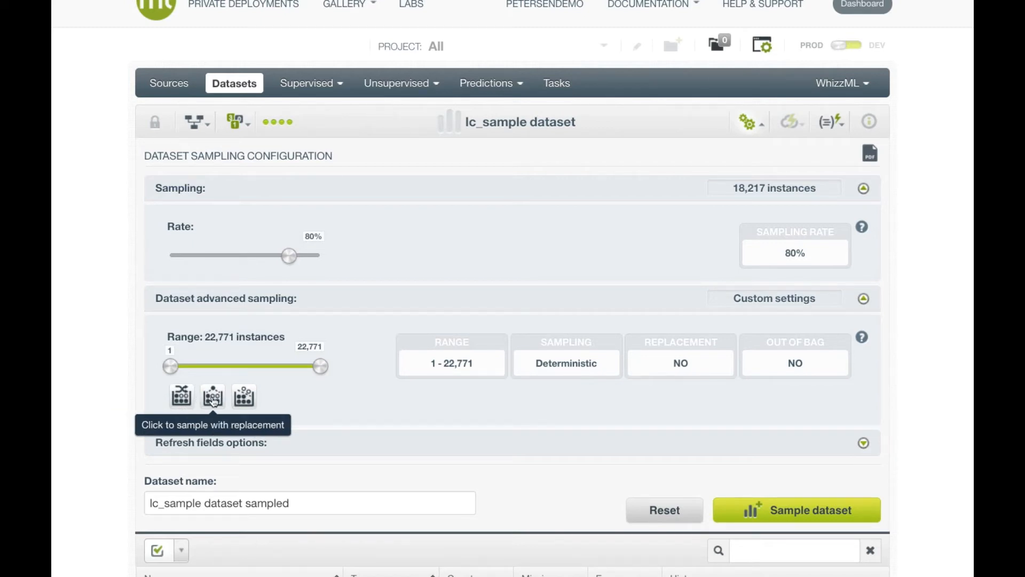
{"action": "left_click", "coordinate": [245, 398]}
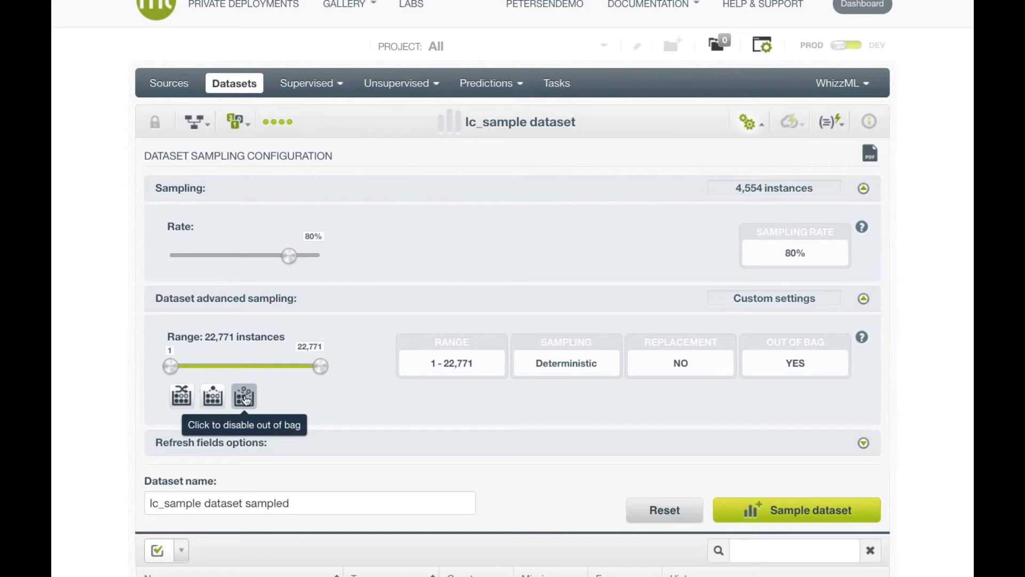
{"action": "left_click", "coordinate": [745, 129]}
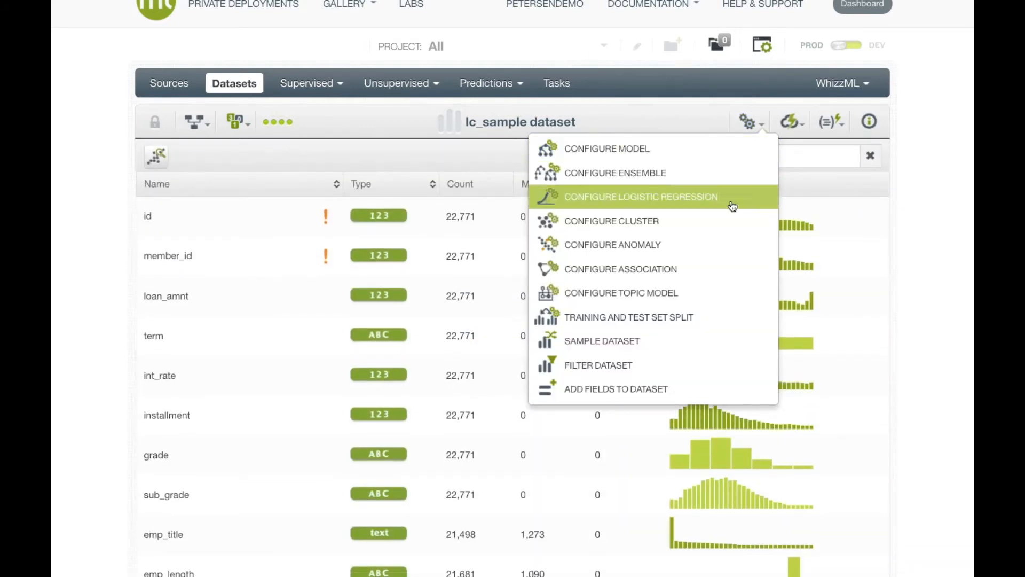
Step: Split the lc_sample dataset with 1-click Training | Test and go to the dataset list
{"action": "left_click", "coordinate": [794, 126]}
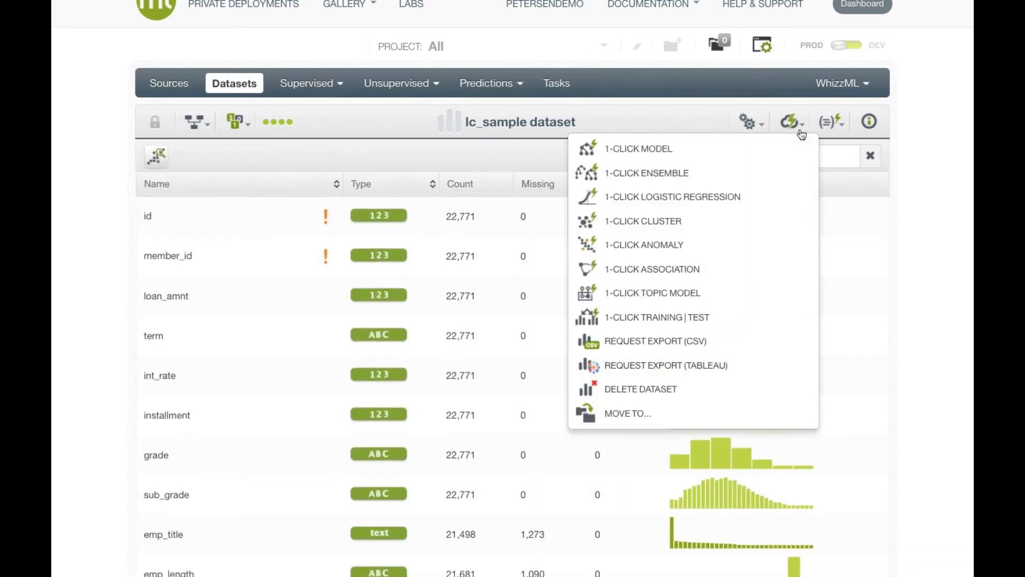
{"action": "left_click", "coordinate": [746, 319]}
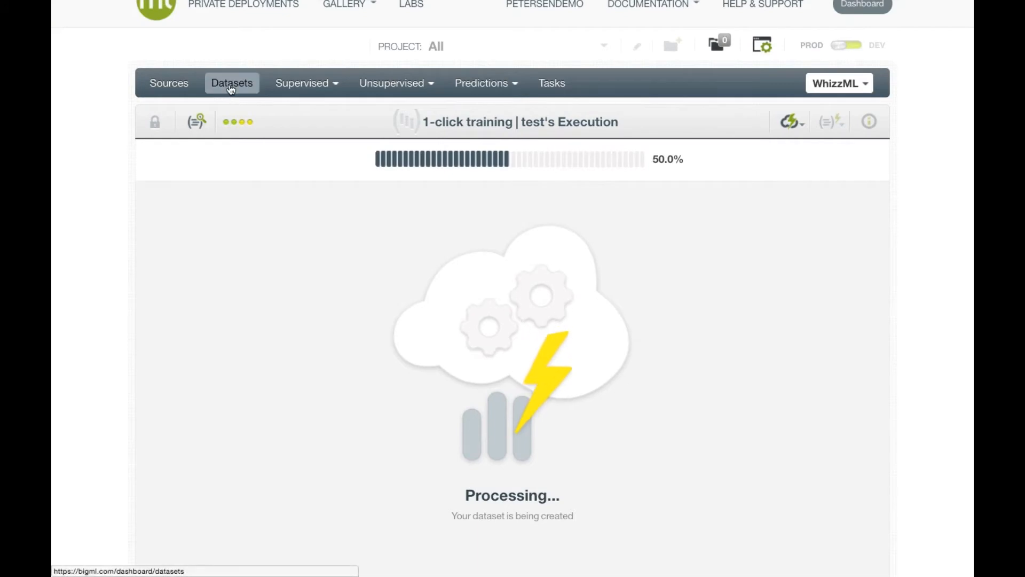
{"action": "left_click", "coordinate": [230, 85]}
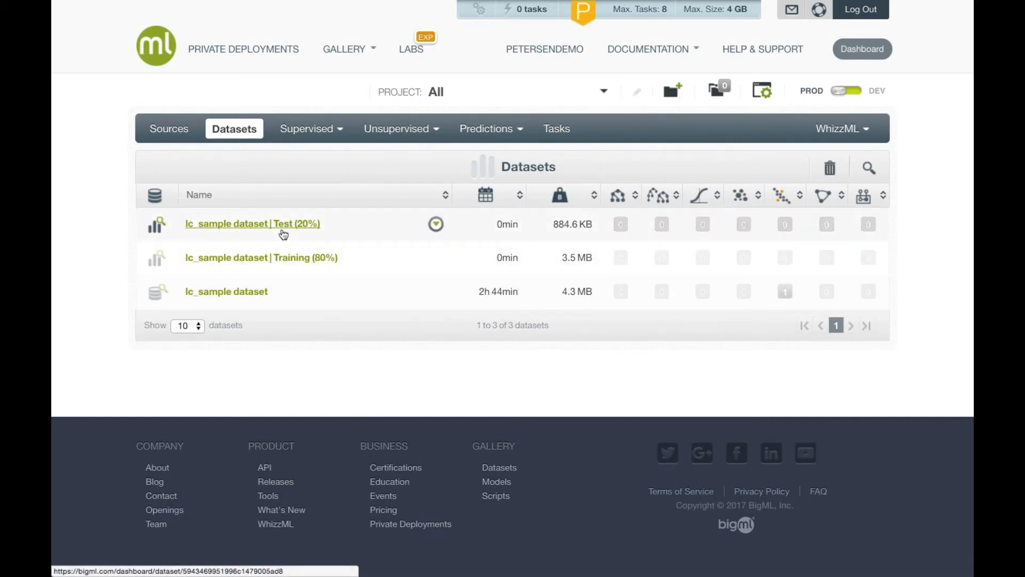
Step: Try a 90% training and 10% test split of the original lc_sample dataset with the seed "BigML", and close its configuration
{"action": "left_click", "coordinate": [256, 294]}
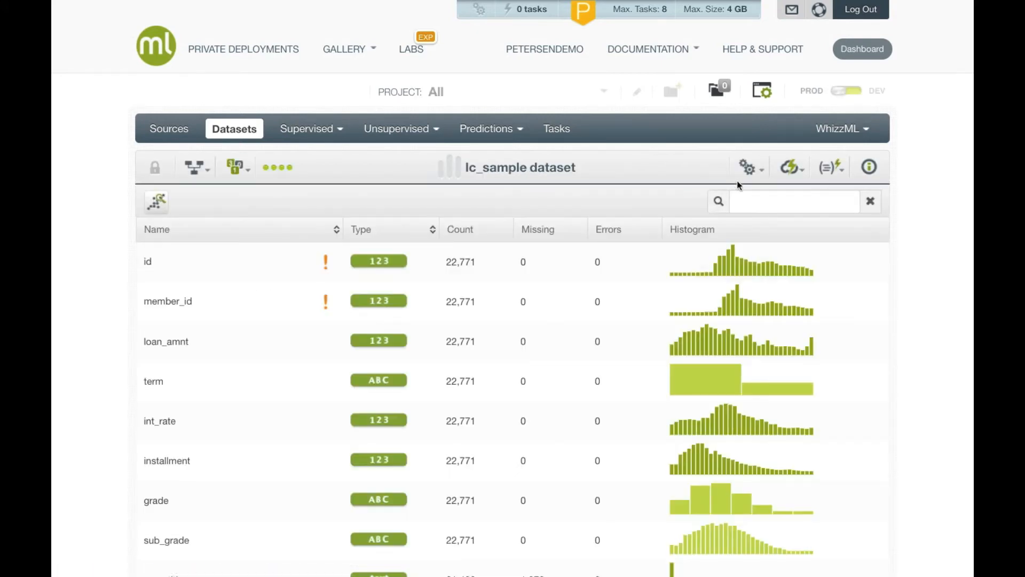
{"action": "left_click", "coordinate": [748, 167]}
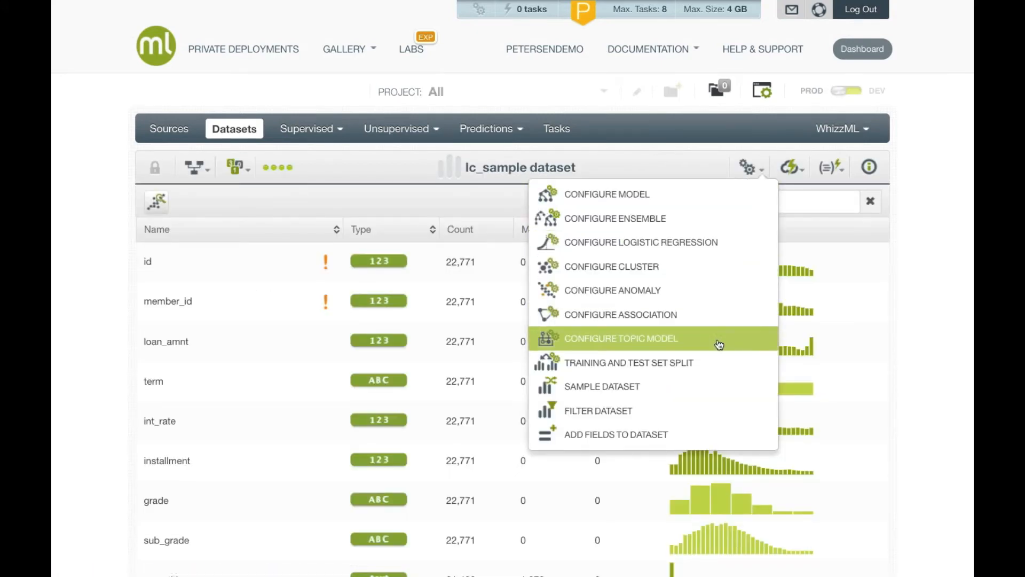
{"action": "left_click", "coordinate": [714, 362]}
{"action": "mouse_move", "coordinate": [304, 255]}
{"action": "left_mouse_down"}
{"action": "mouse_move", "coordinate": [245, 254]}
{"action": "mouse_move", "coordinate": [324, 256]}
{"action": "left_mouse_up"}
{"action": "left_click", "coordinate": [391, 245]}
{"action": "type", "text": "BigML"}
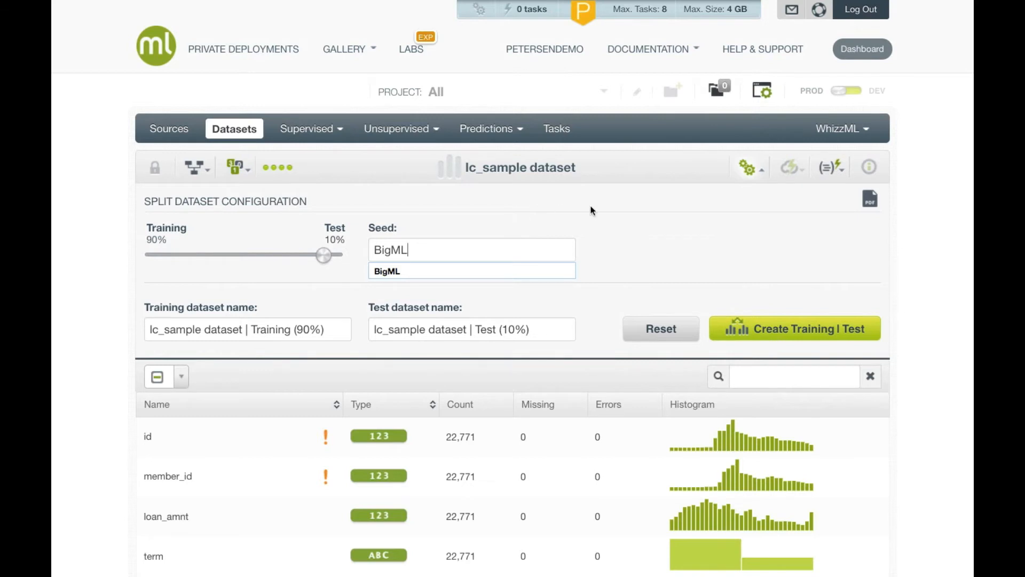
{"action": "left_click", "coordinate": [747, 168]}
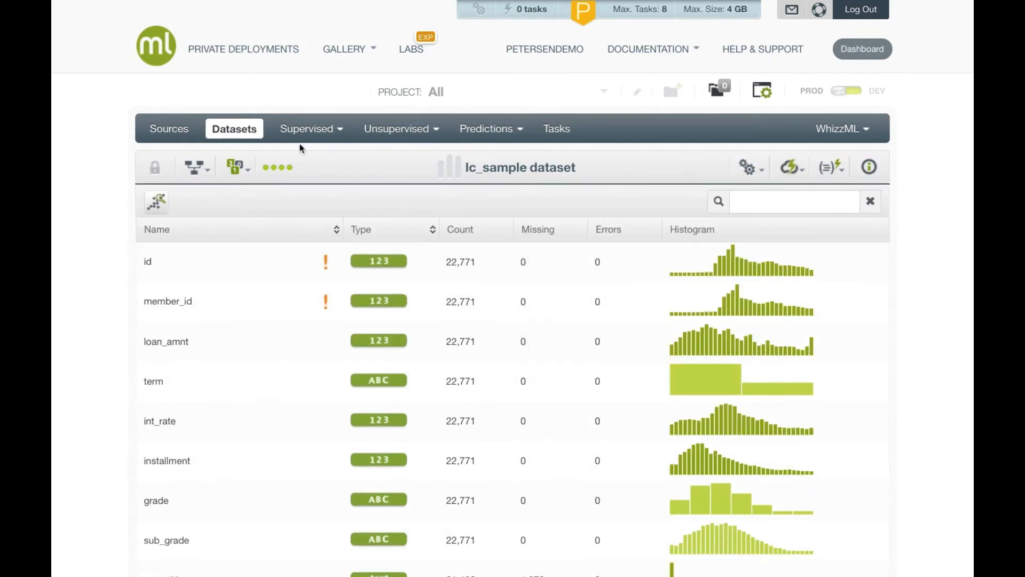
Step: Upload the local file diabetes.csv as a new source and open it
{"action": "left_click", "coordinate": [161, 127]}
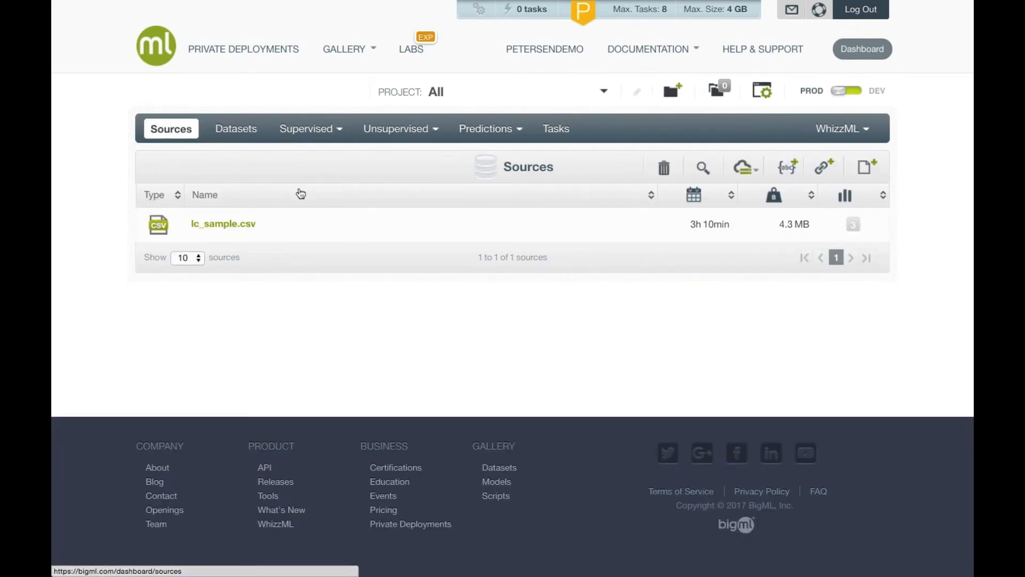
{"action": "left_click", "coordinate": [865, 166]}
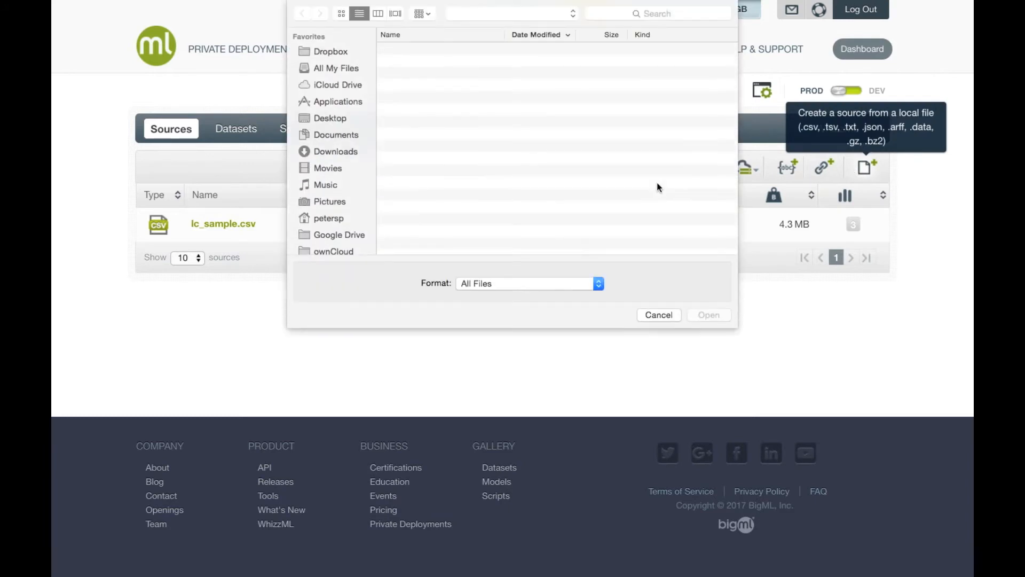
{"action": "double_click", "coordinate": [457, 85]}
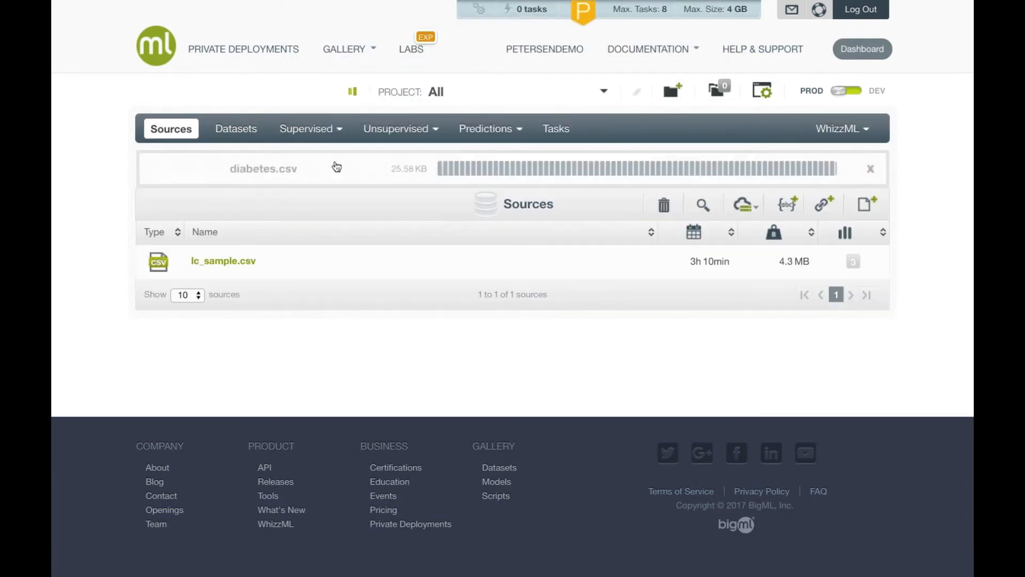
{"action": "mouse_move", "coordinate": [335, 166]}
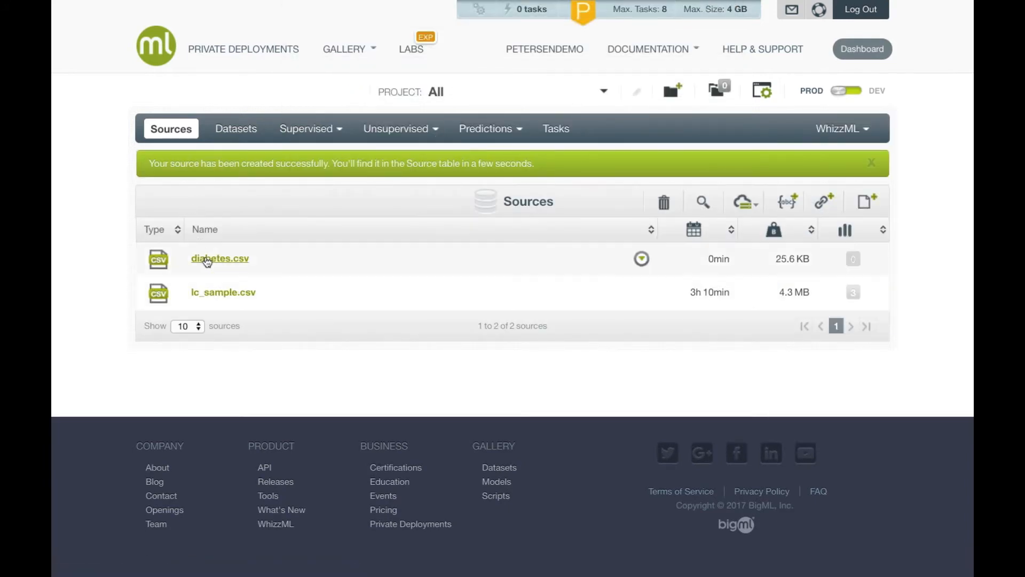
{"action": "left_click", "coordinate": [208, 265]}
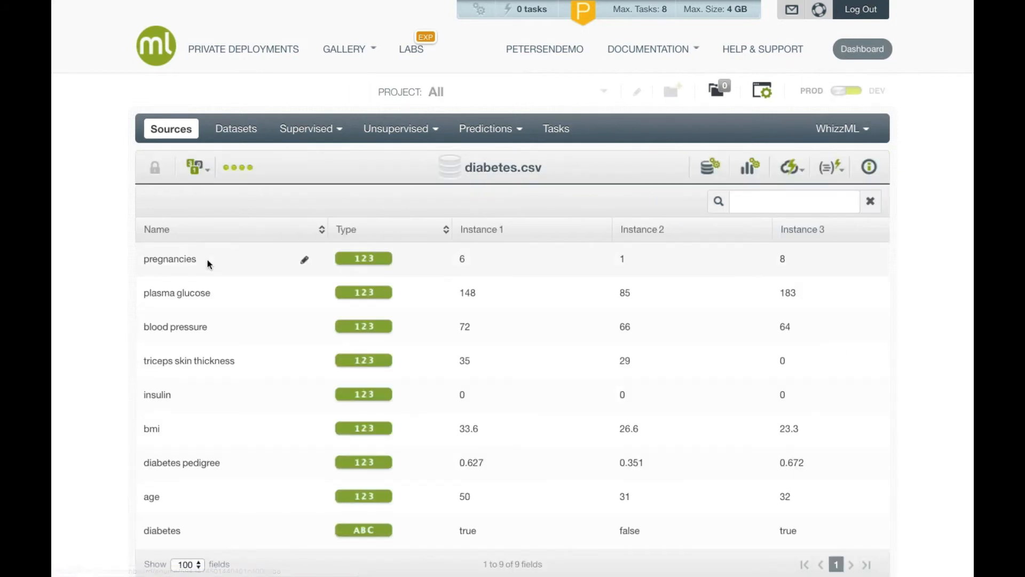
Step: Examine the fields of the diabetes.csv source, from pregnancies, plasma glucose and blood pressure to the diabetes field
{"action": "scroll", "coordinate": [216, 274], "scroll_direction": "down", "scroll_amount": 1}
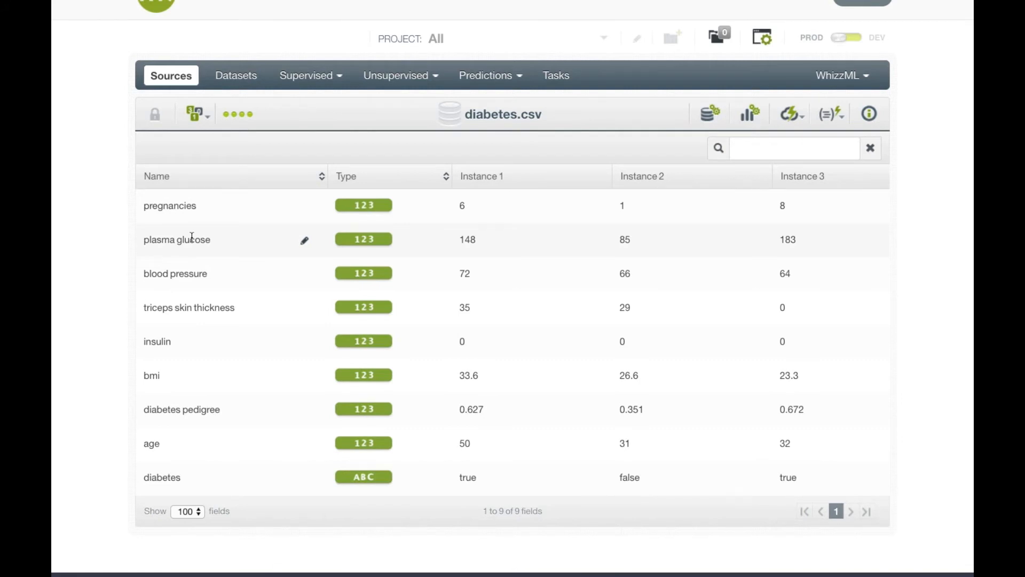
{"action": "left_click_drag", "start_coordinate": [169, 205], "coordinate": [142, 204]}
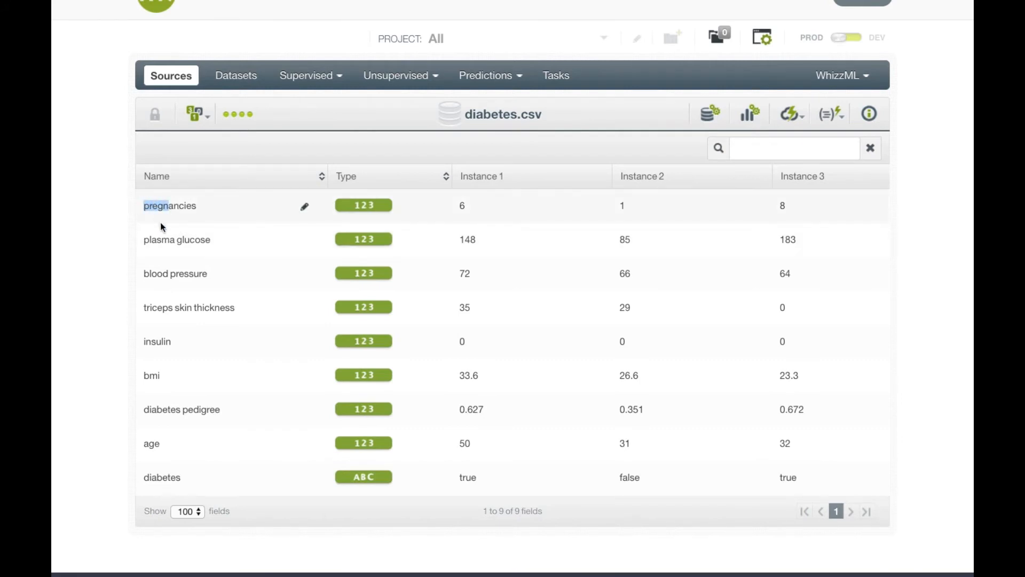
{"action": "left_click_drag", "start_coordinate": [184, 239], "coordinate": [151, 239]}
{"action": "left_click_drag", "start_coordinate": [187, 275], "coordinate": [156, 273]}
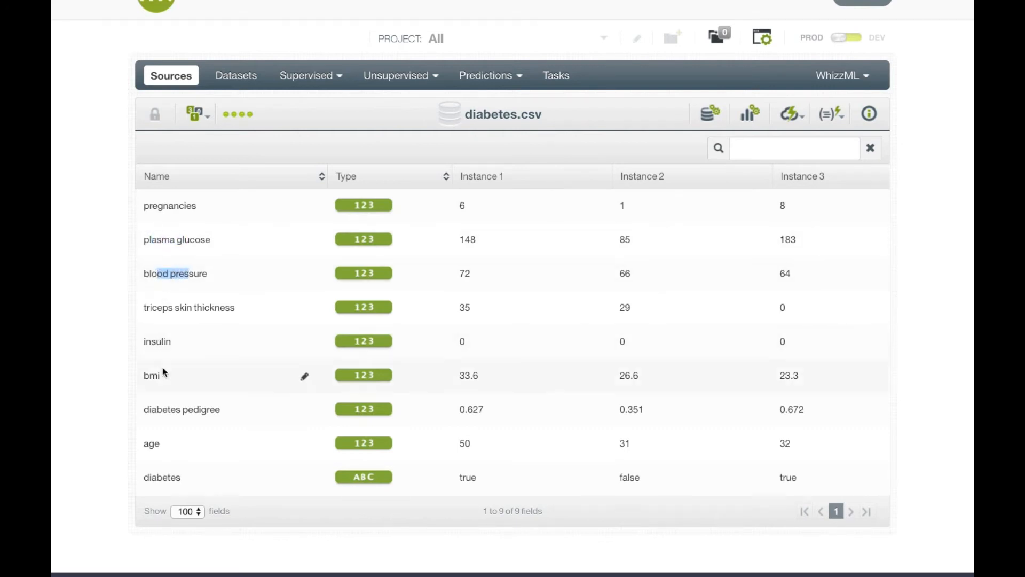
{"action": "left_click_drag", "start_coordinate": [148, 479], "coordinate": [178, 474]}
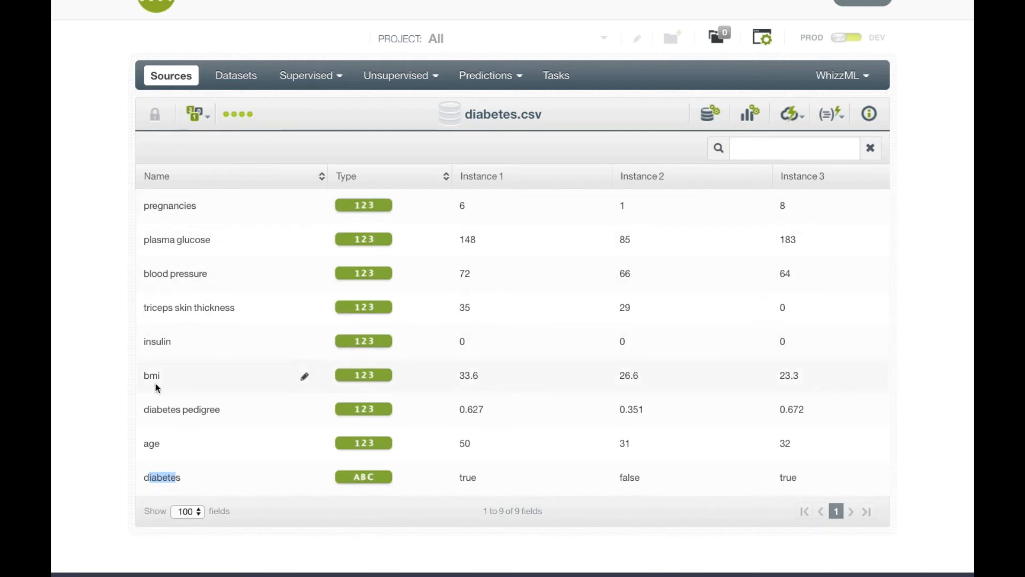
{"action": "left_click", "coordinate": [161, 476]}
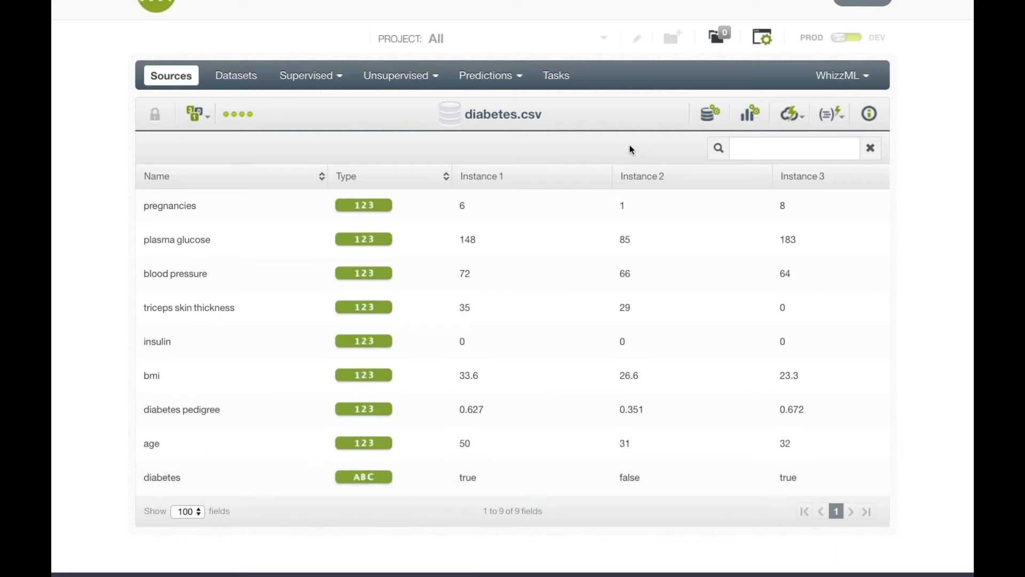
Step: Create a dataset from the diabetes.csv source and open it in the Dynamic Scatterplot
{"action": "left_click", "coordinate": [773, 141]}
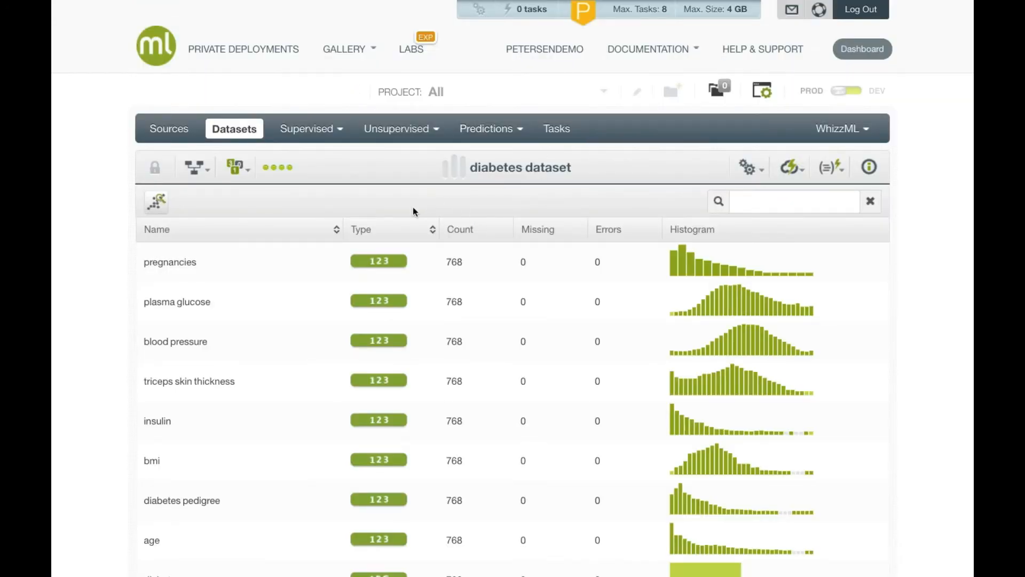
{"action": "left_click", "coordinate": [158, 207]}
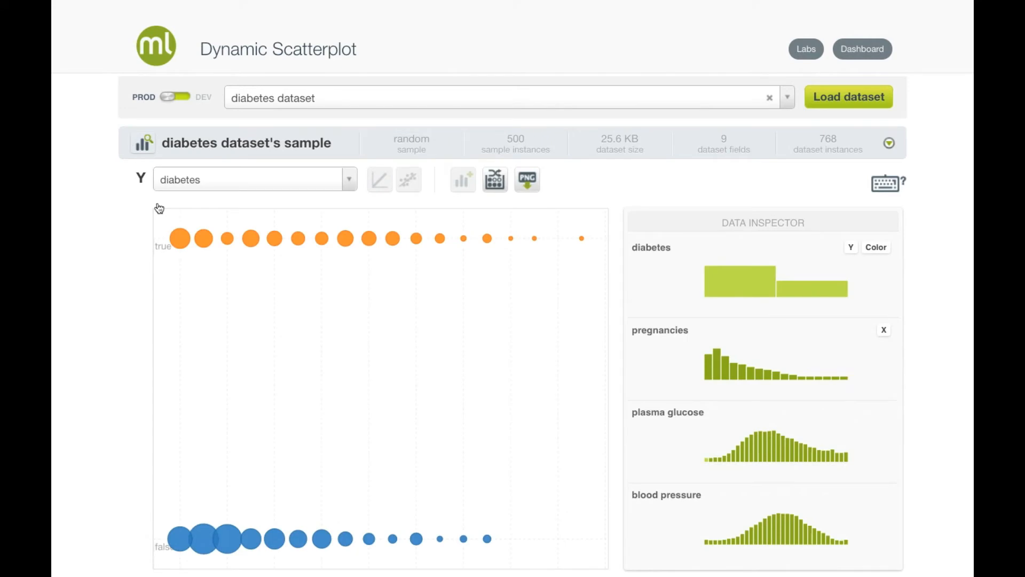
Step: Plot bmi on the Y axis against plasma glucose on the X axis, keeping diabetes as the color field
{"action": "scroll", "coordinate": [159, 208], "scroll_direction": "down", "scroll_amount": 2}
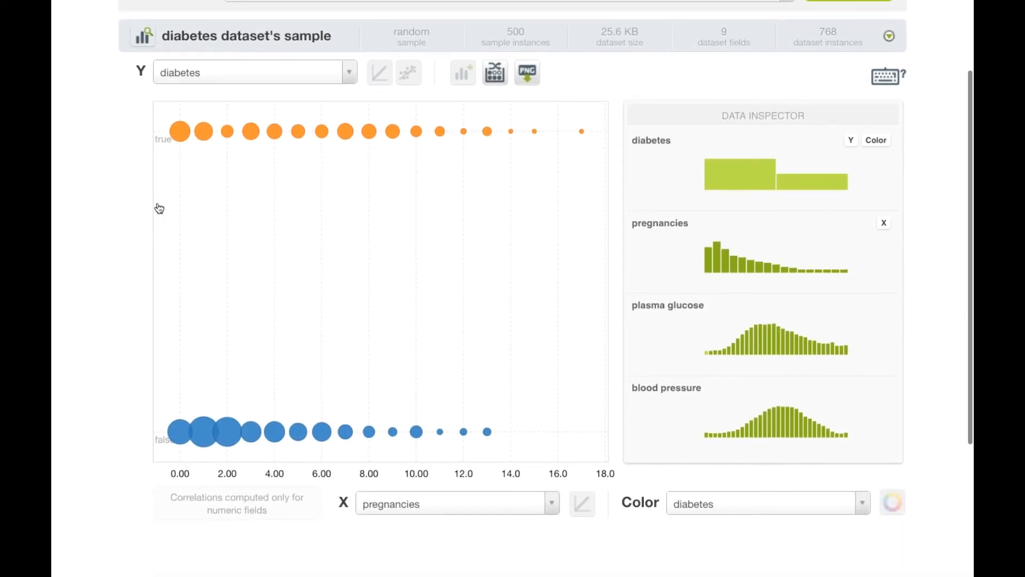
{"action": "mouse_move", "coordinate": [393, 438]}
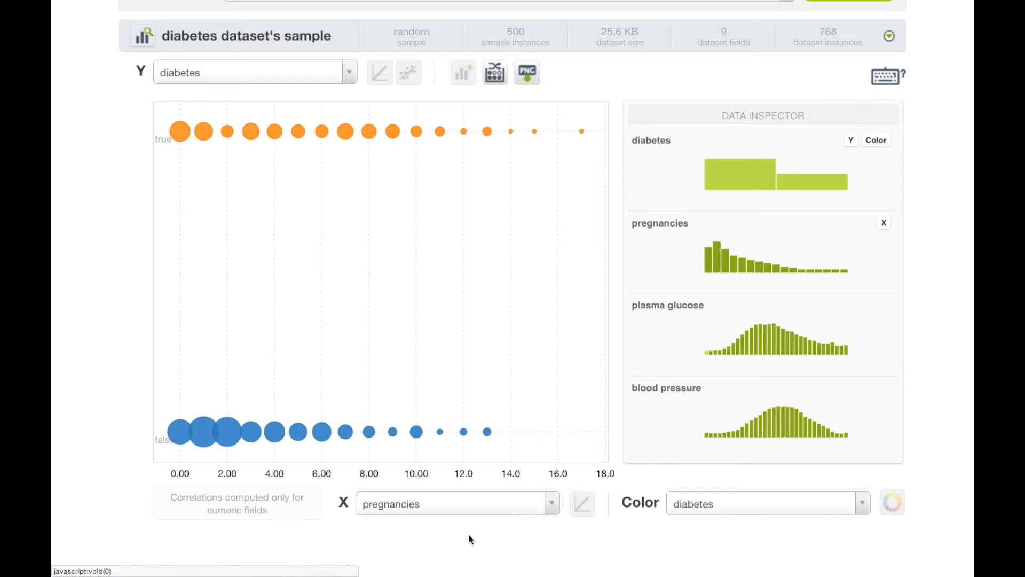
{"action": "left_click", "coordinate": [428, 505]}
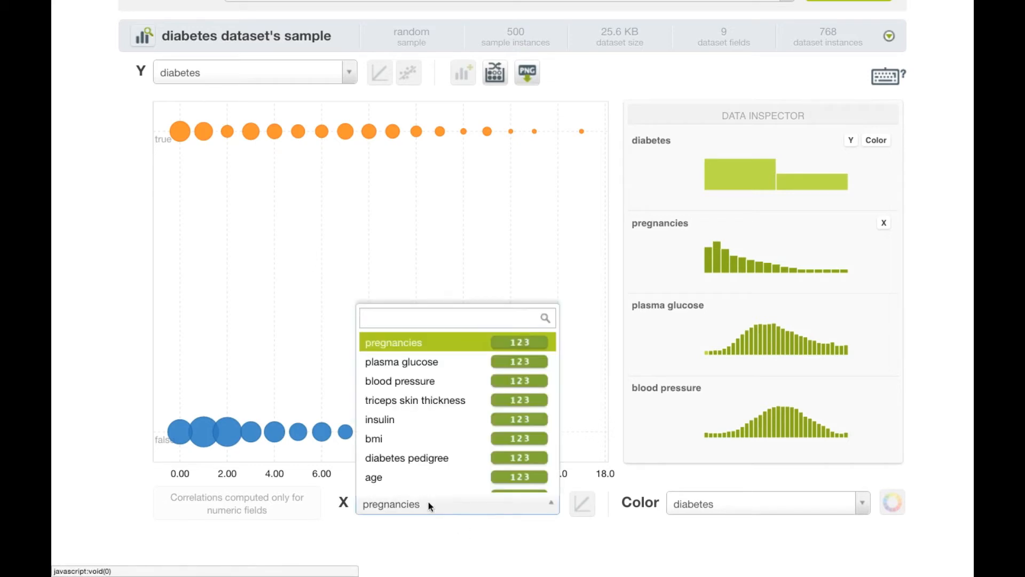
{"action": "left_click", "coordinate": [415, 361]}
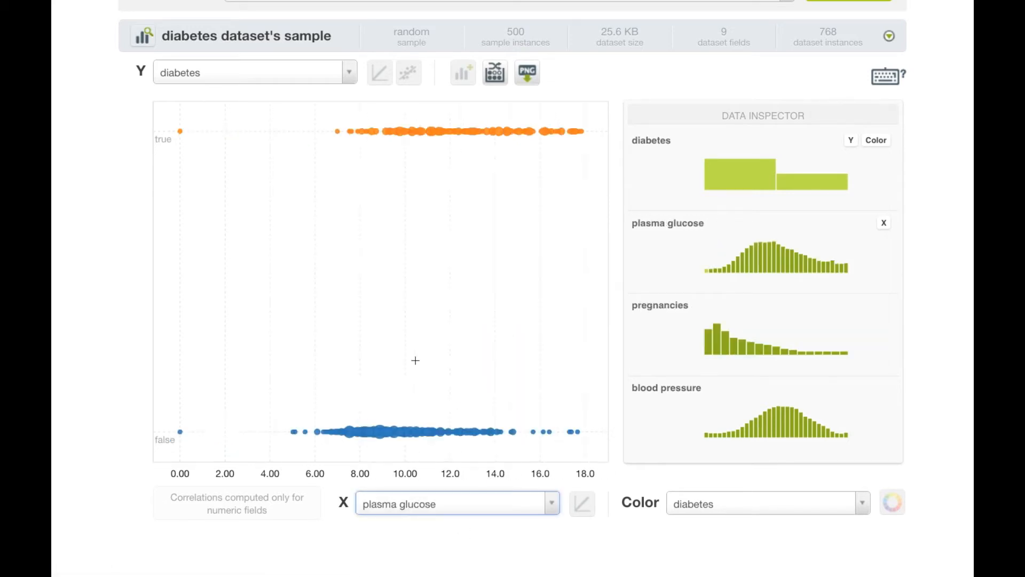
{"action": "left_click", "coordinate": [195, 80]}
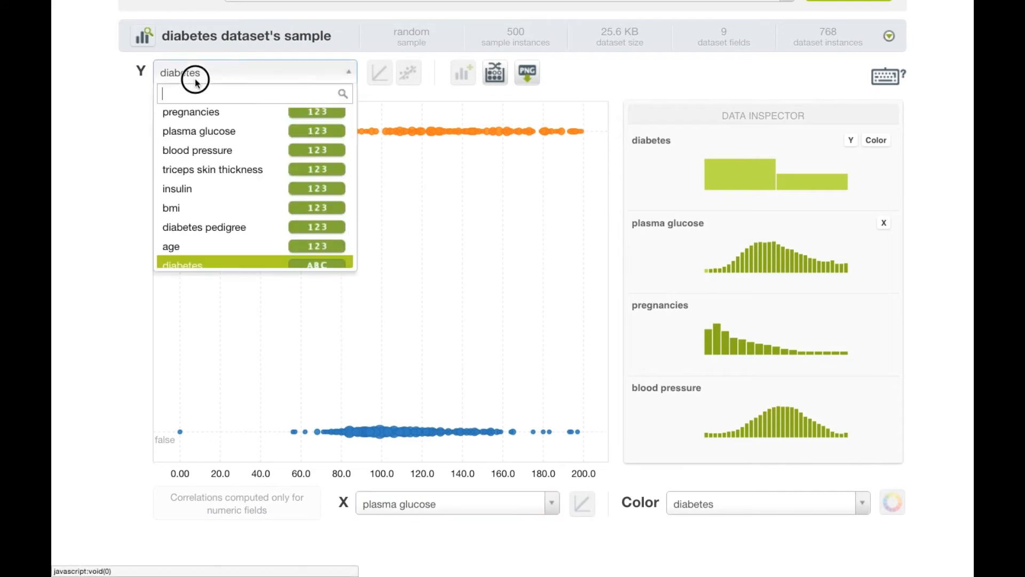
{"action": "left_click", "coordinate": [208, 216]}
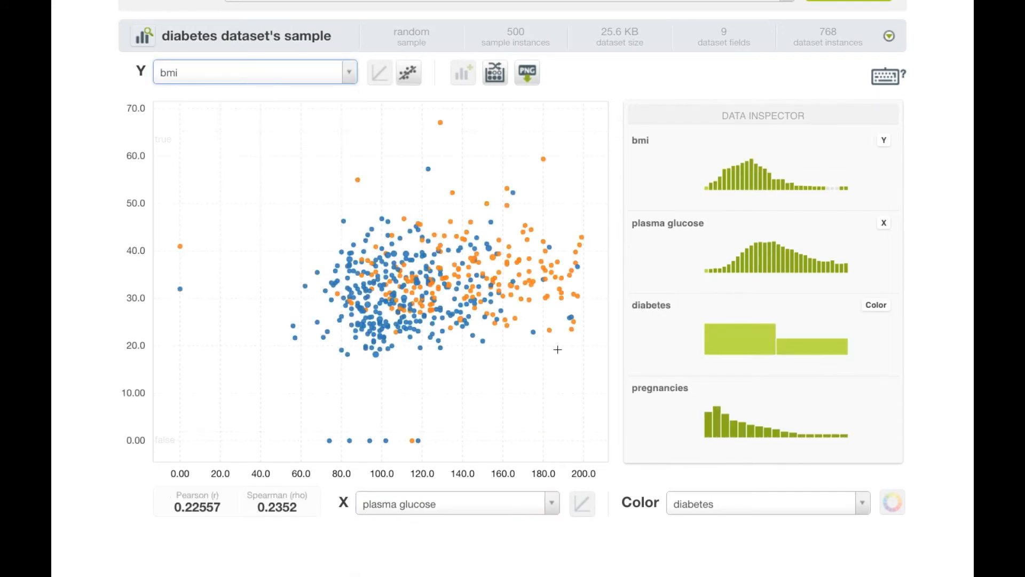
{"action": "left_click", "coordinate": [717, 504]}
{"action": "left_click", "coordinate": [716, 503]}
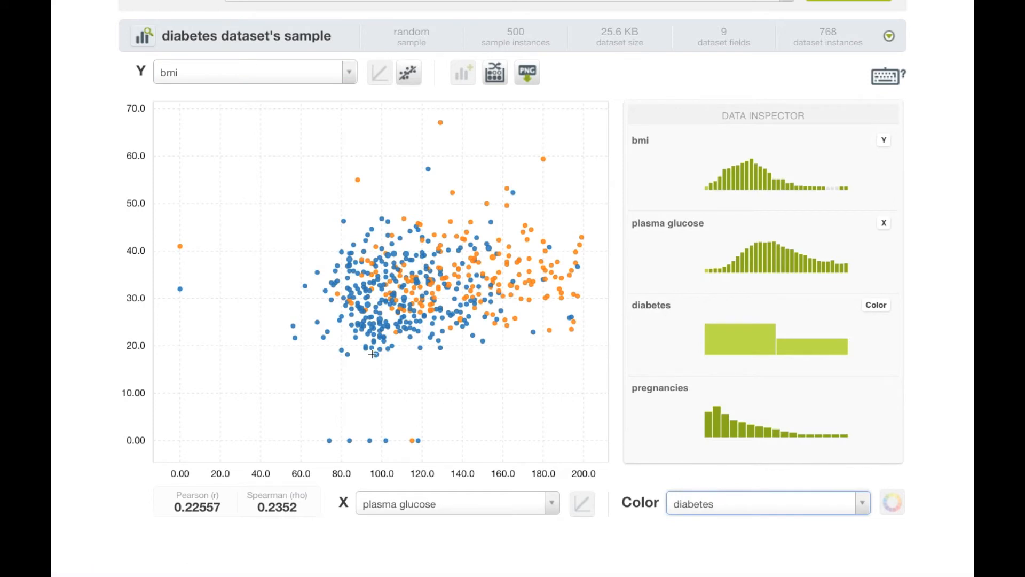
Step: Inspect individual points of the bmi versus plasma glucose plot, comparing the true and false diabetes instances
{"action": "mouse_move", "coordinate": [362, 329]}
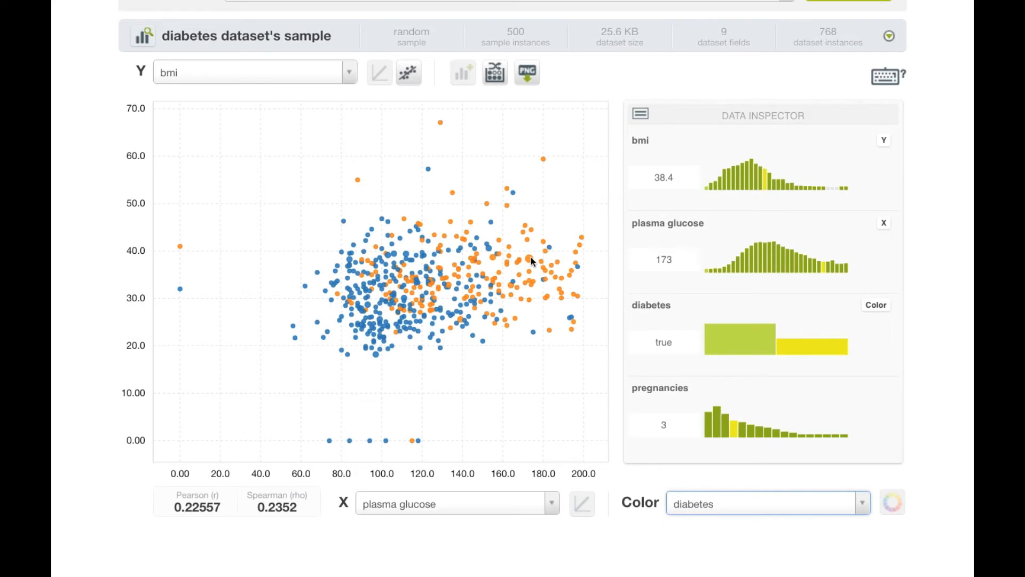
{"action": "mouse_move", "coordinate": [522, 239]}
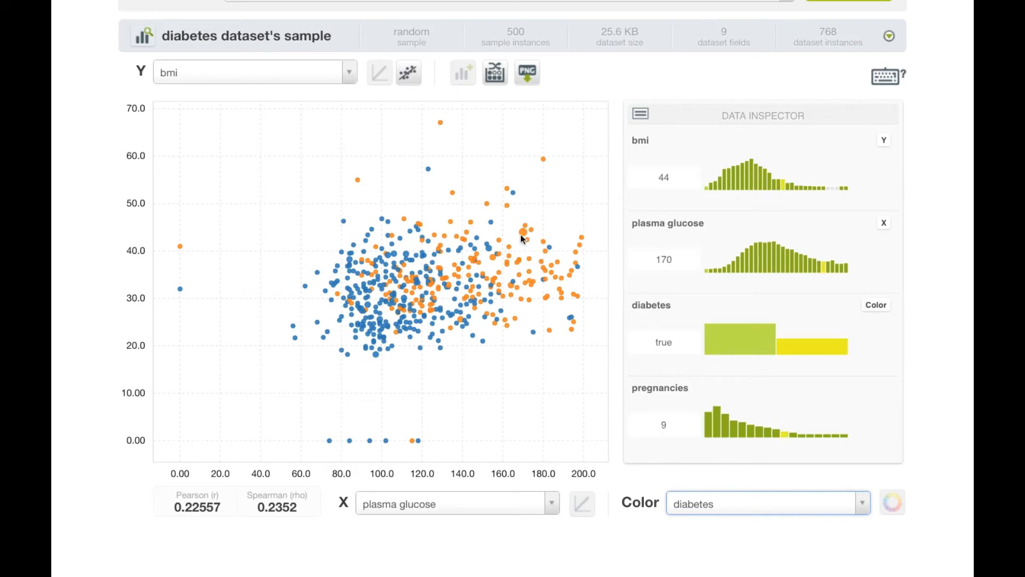
{"action": "mouse_move", "coordinate": [395, 265]}
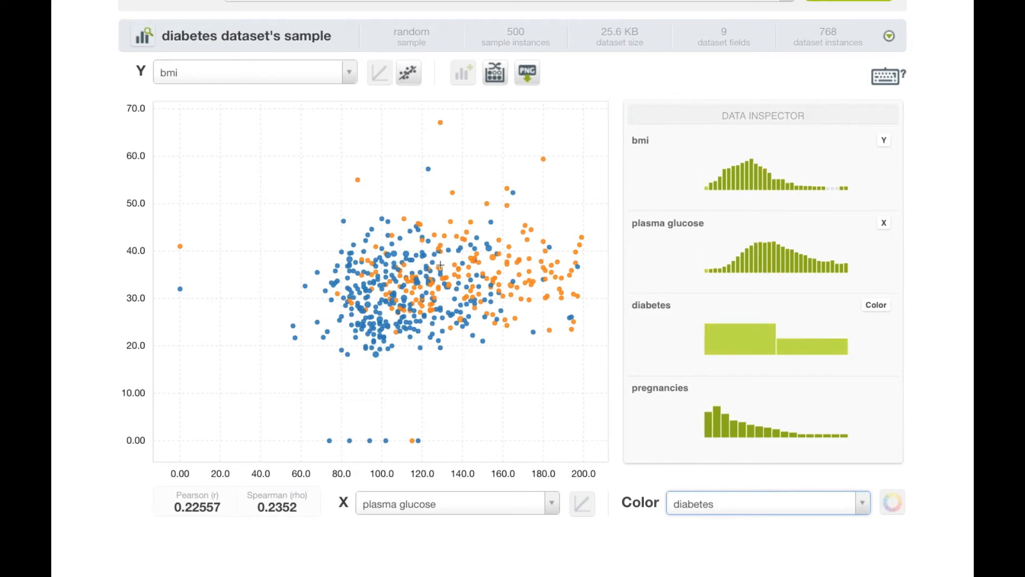
{"action": "mouse_move", "coordinate": [509, 267]}
{"action": "mouse_move", "coordinate": [543, 273]}
{"action": "mouse_move", "coordinate": [502, 312]}
{"action": "scroll", "coordinate": [502, 312], "scroll_direction": "up", "scroll_amount": 1}
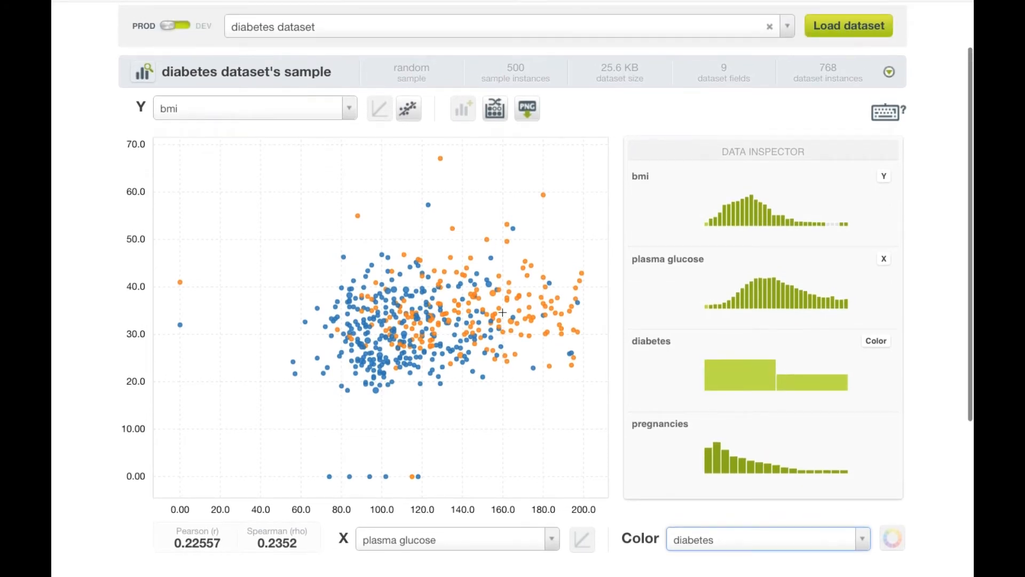
{"action": "scroll", "coordinate": [502, 312], "scroll_direction": "down", "scroll_amount": 1}
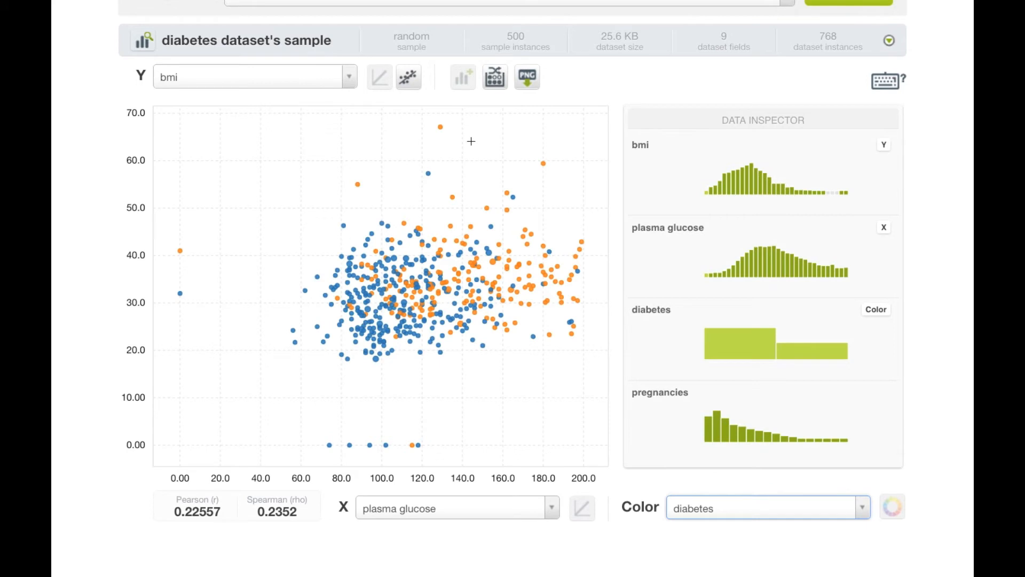
Step: Get a new sample and zoom in on the dense cluster at plasma glucose of about 40 to 130
{"action": "left_click", "coordinate": [496, 78]}
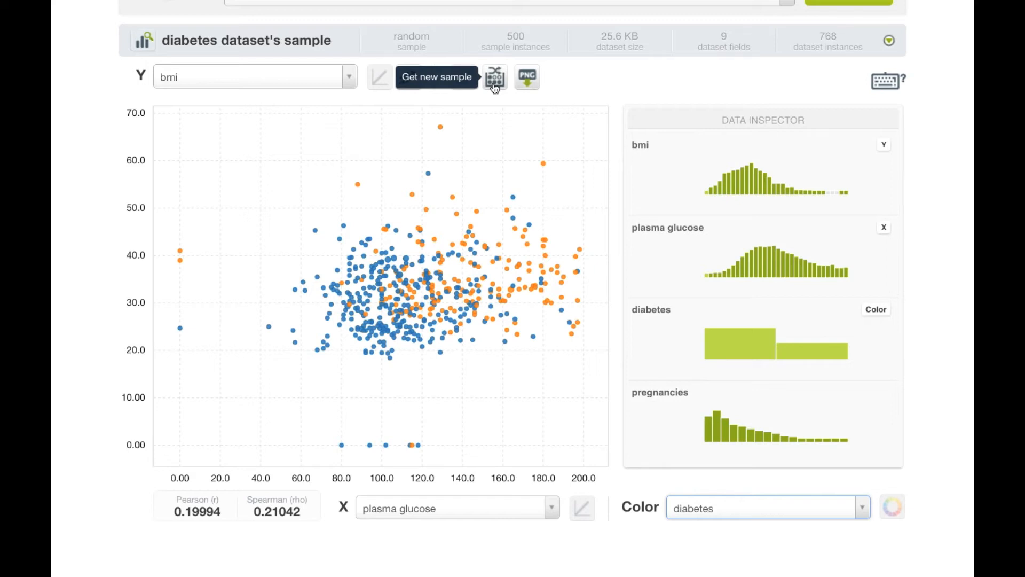
{"action": "left_click", "coordinate": [273, 249]}
{"action": "left_click_drag", "start_coordinate": [272, 249], "coordinate": [438, 375]}
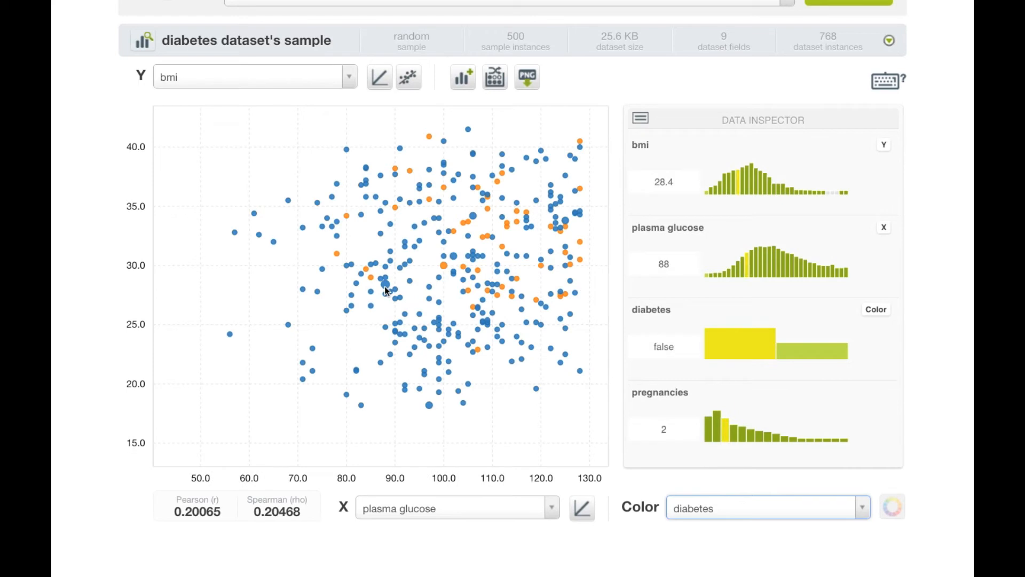
Step: Reset the plot's zoom, show the regression line and examine the Pearson and Spearman correlations
{"action": "scroll", "coordinate": [243, 185], "scroll_direction": "up", "scroll_amount": 1}
{"action": "left_click", "coordinate": [242, 185]}
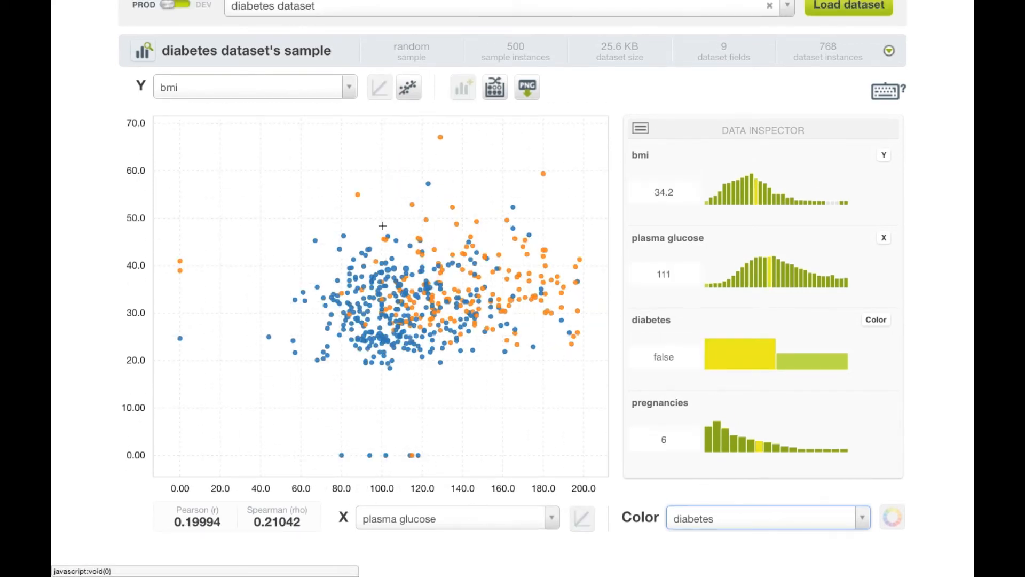
{"action": "left_click", "coordinate": [404, 88]}
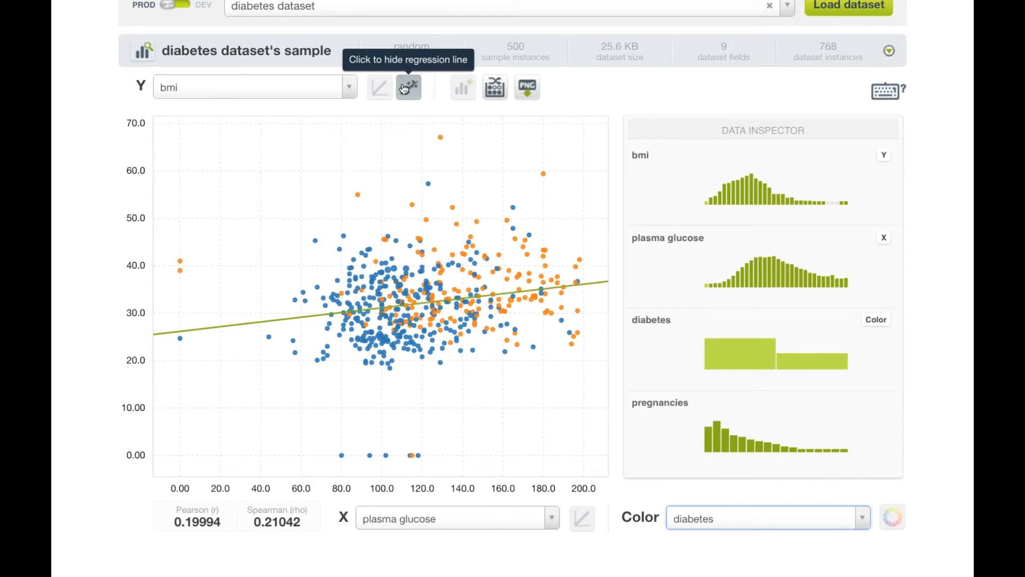
{"action": "left_click_drag", "start_coordinate": [170, 522], "coordinate": [306, 519]}
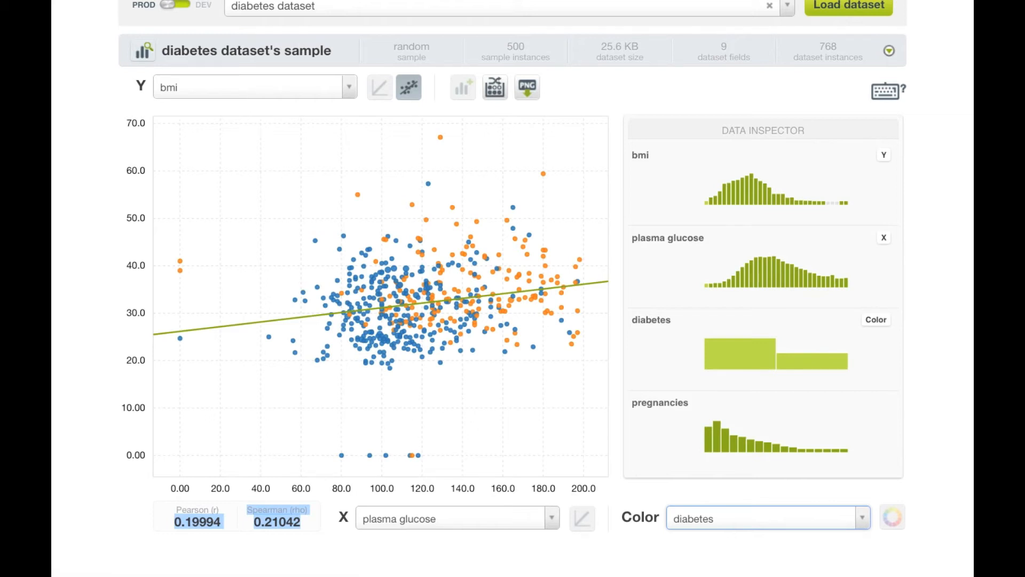
Step: Plot blood pressure on both axes and inspect the instances grouped at zero
{"action": "left_click", "coordinate": [406, 520]}
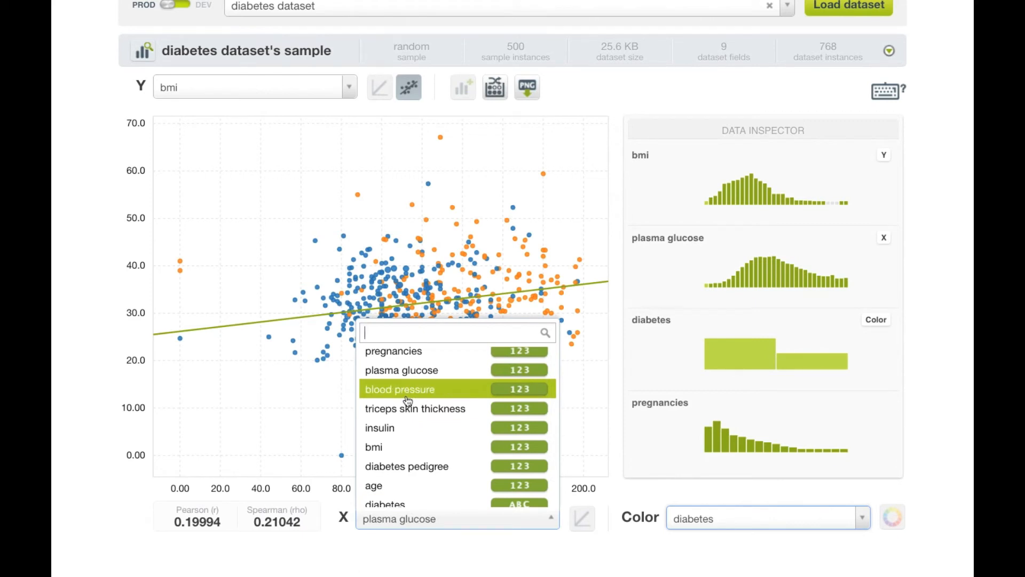
{"action": "left_click", "coordinate": [411, 389]}
{"action": "left_click", "coordinate": [231, 87]}
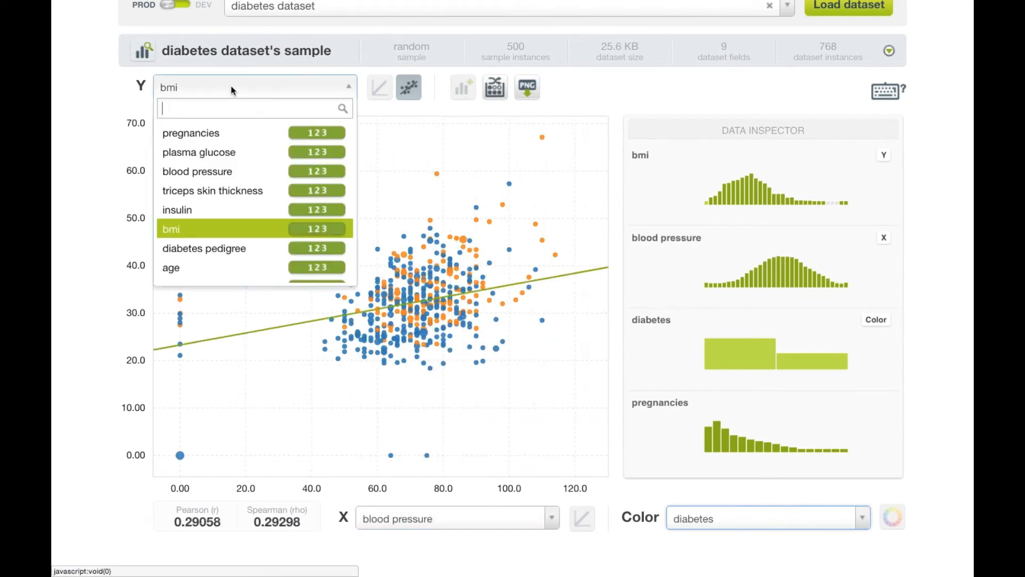
{"action": "left_click", "coordinate": [238, 171]}
{"action": "mouse_move", "coordinate": [183, 465]}
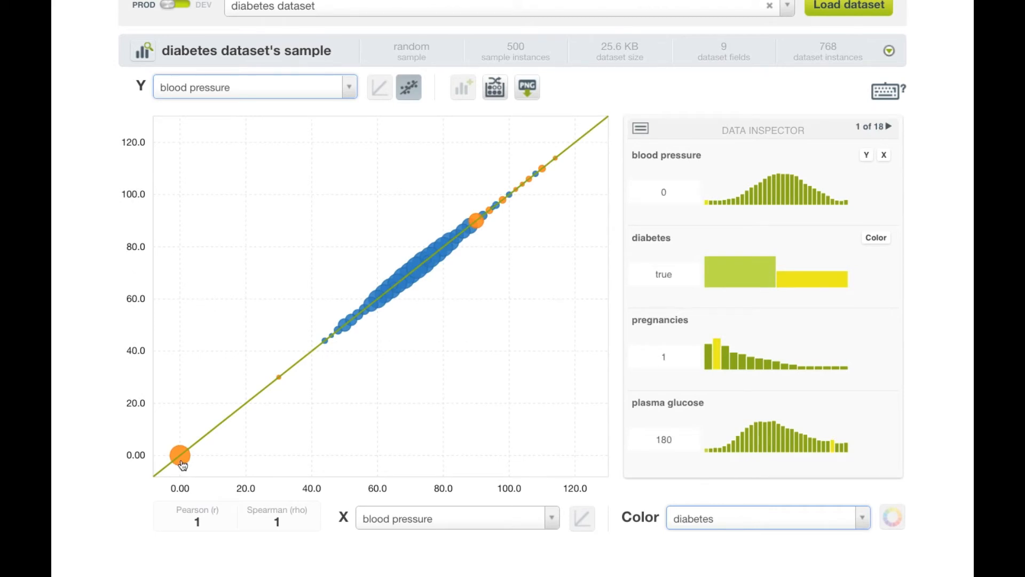
{"action": "left_click", "coordinate": [877, 123]}
{"action": "left_click", "coordinate": [885, 127]}
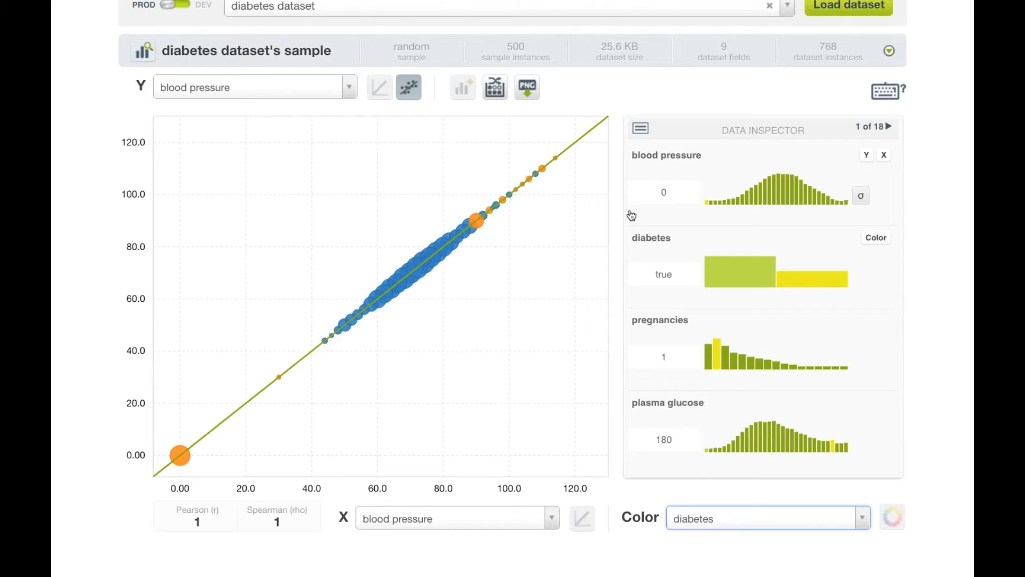
Step: Plot insulin on both axes and inspect the large group of instances at zero
{"action": "left_click", "coordinate": [421, 518]}
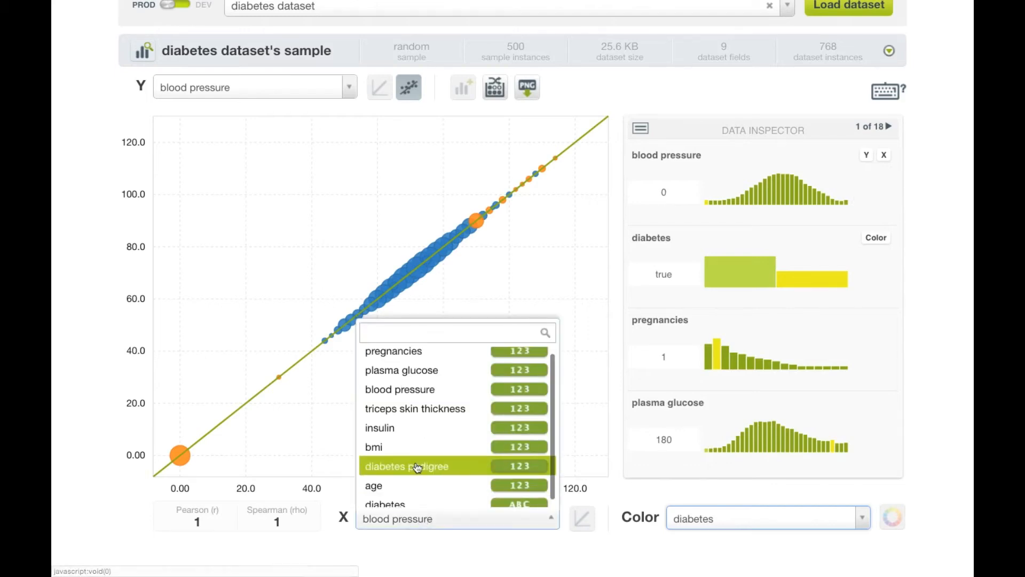
{"action": "left_click", "coordinate": [405, 433]}
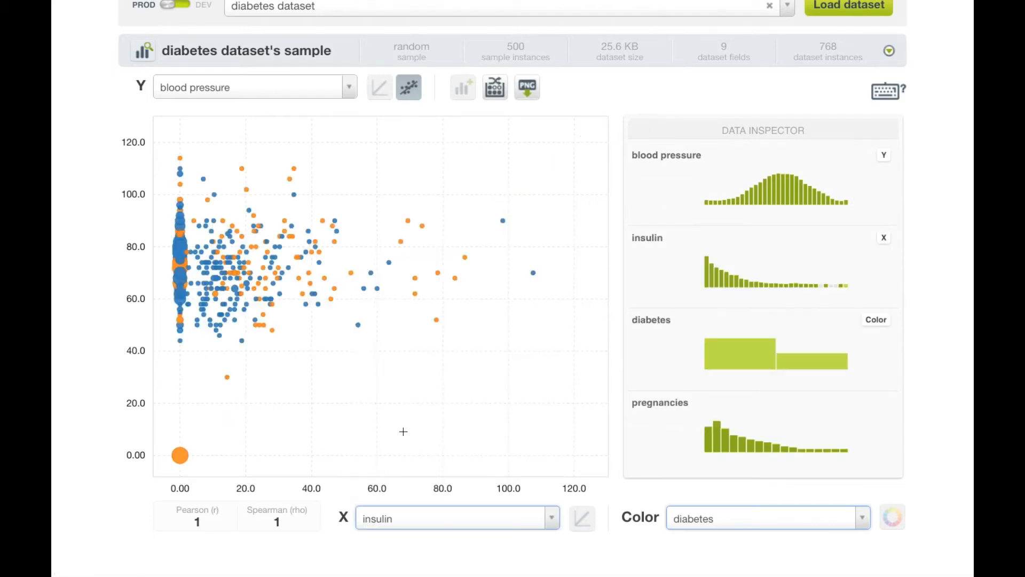
{"action": "left_click", "coordinate": [179, 88]}
{"action": "left_click", "coordinate": [201, 205]}
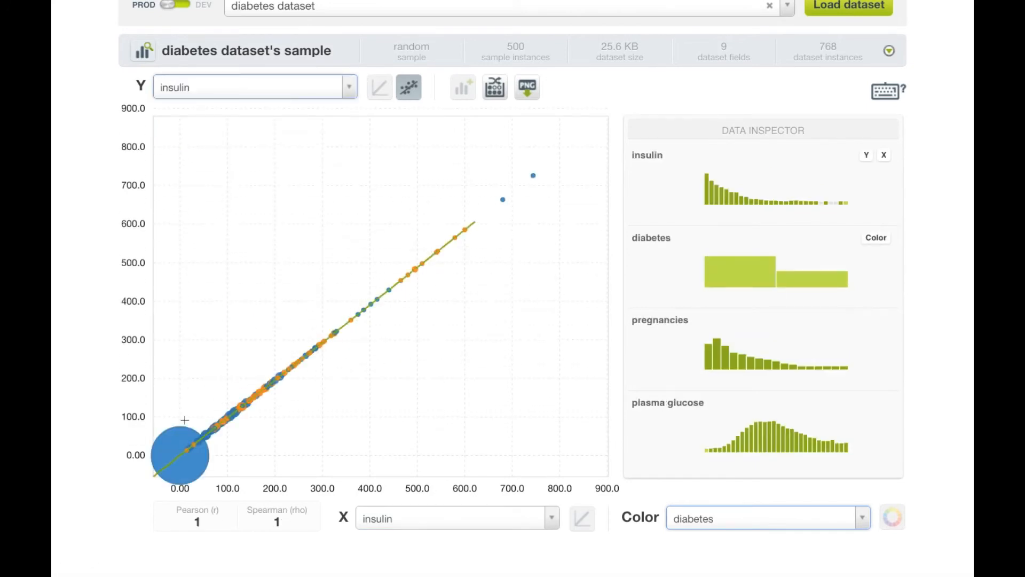
{"action": "mouse_move", "coordinate": [176, 443]}
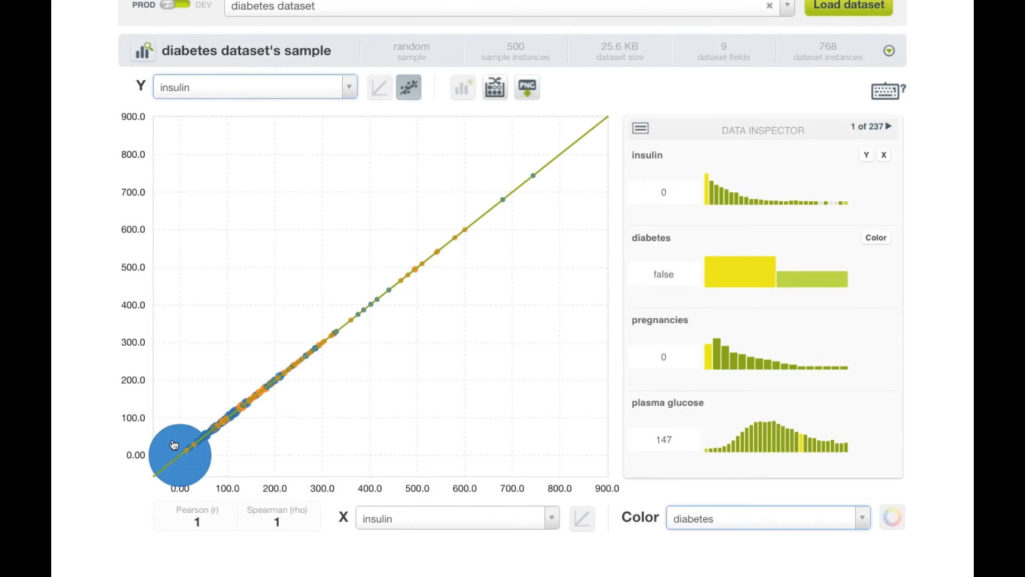
{"action": "left_click", "coordinate": [210, 85]}
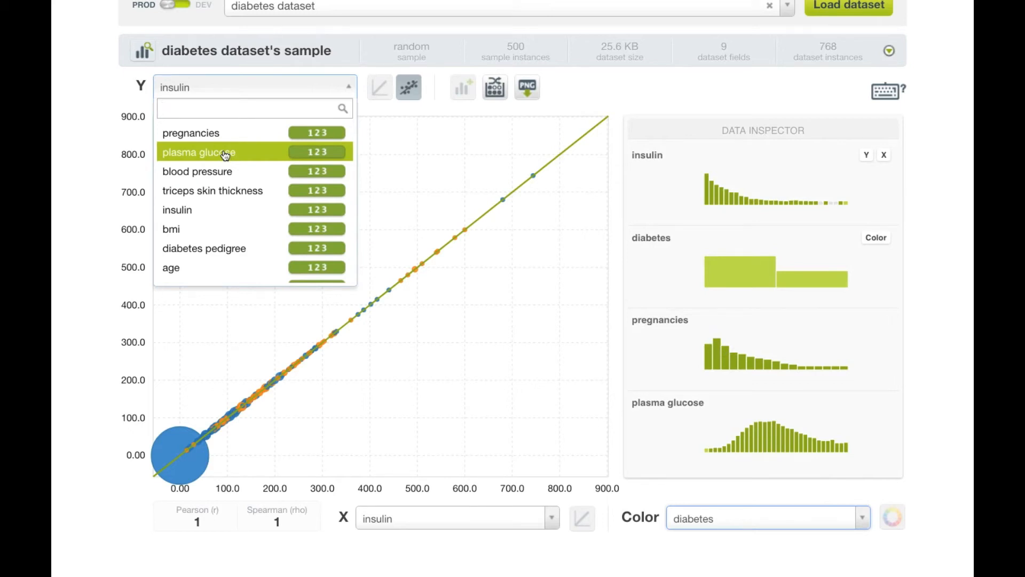
{"action": "left_click", "coordinate": [829, 11]}
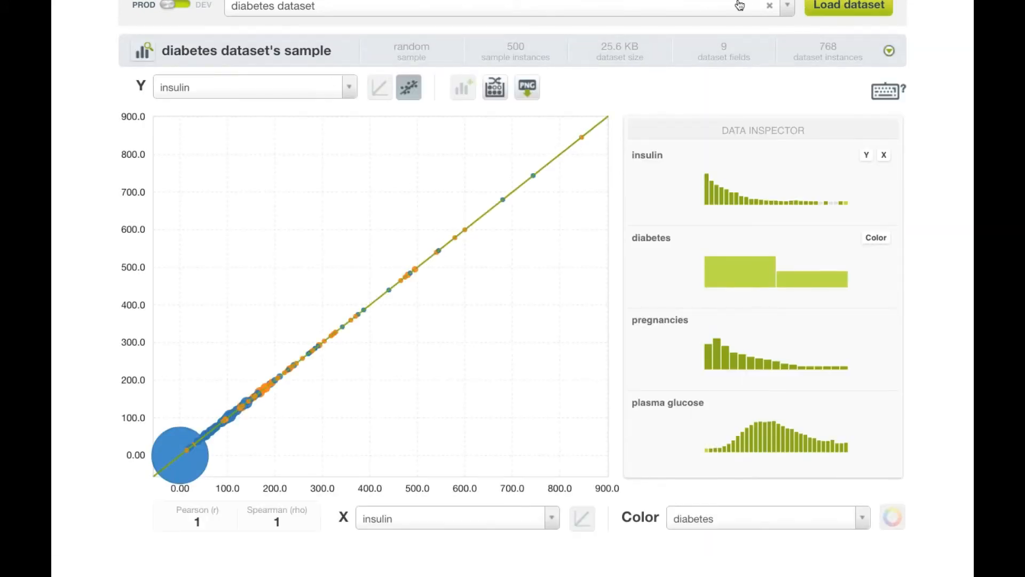
Step: Return to the dashboard's dataset list and create a 1-click anomaly detector from the diabetes dataset
{"action": "scroll", "coordinate": [730, 148], "scroll_direction": "up", "scroll_amount": 3}
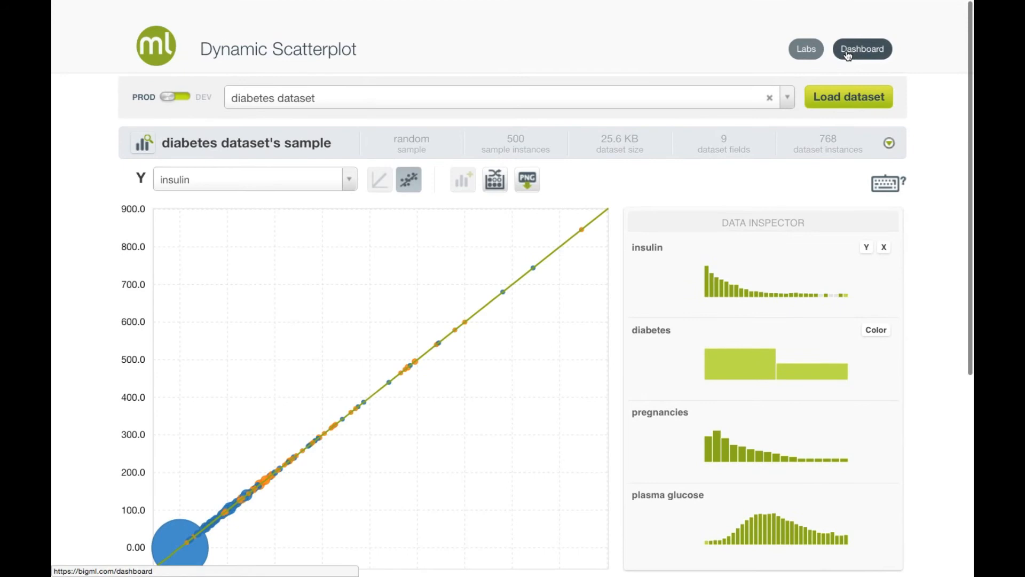
{"action": "left_click", "coordinate": [847, 53]}
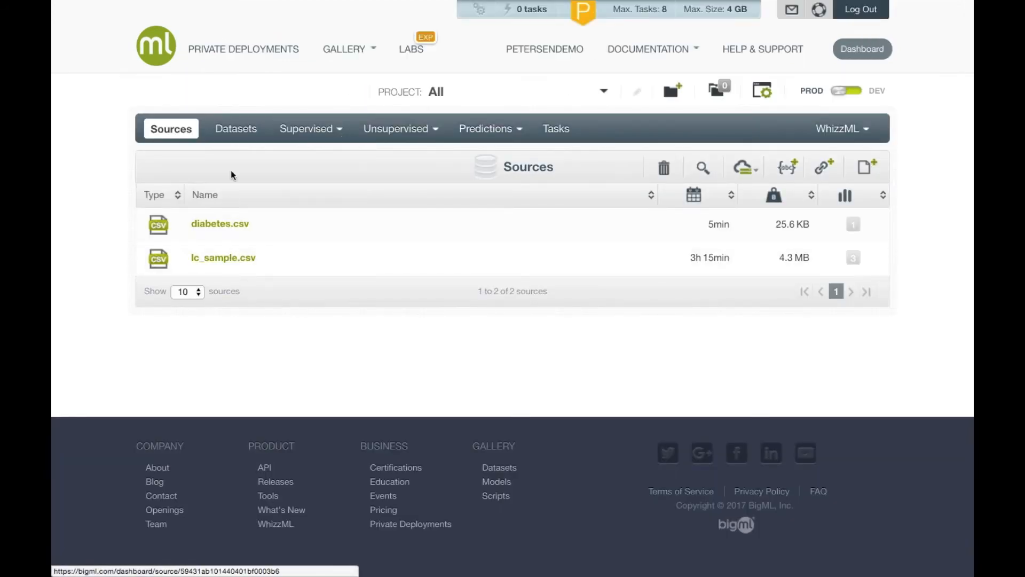
{"action": "left_click", "coordinate": [235, 128]}
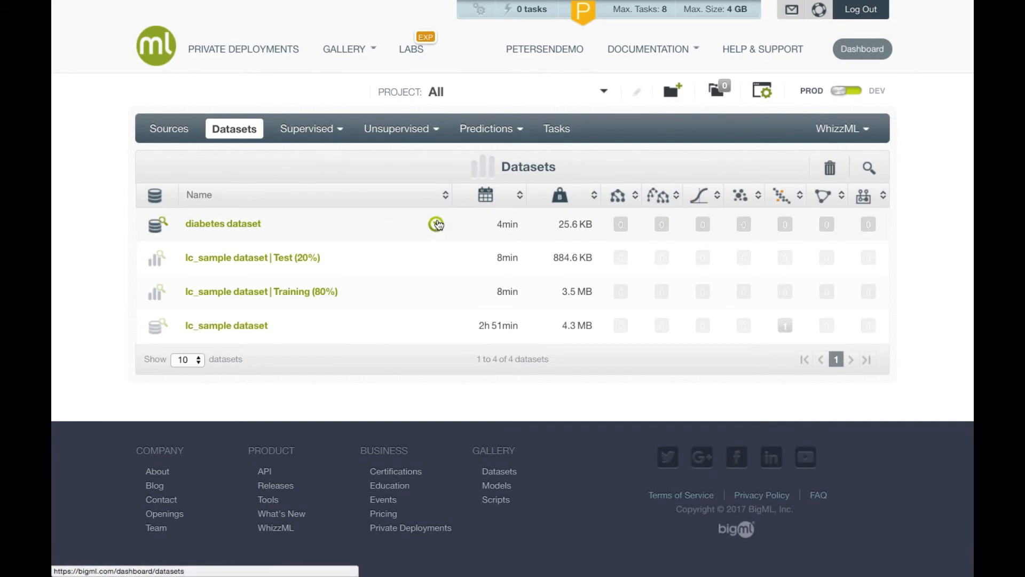
{"action": "left_click", "coordinate": [436, 224]}
{"action": "left_click", "coordinate": [379, 358]}
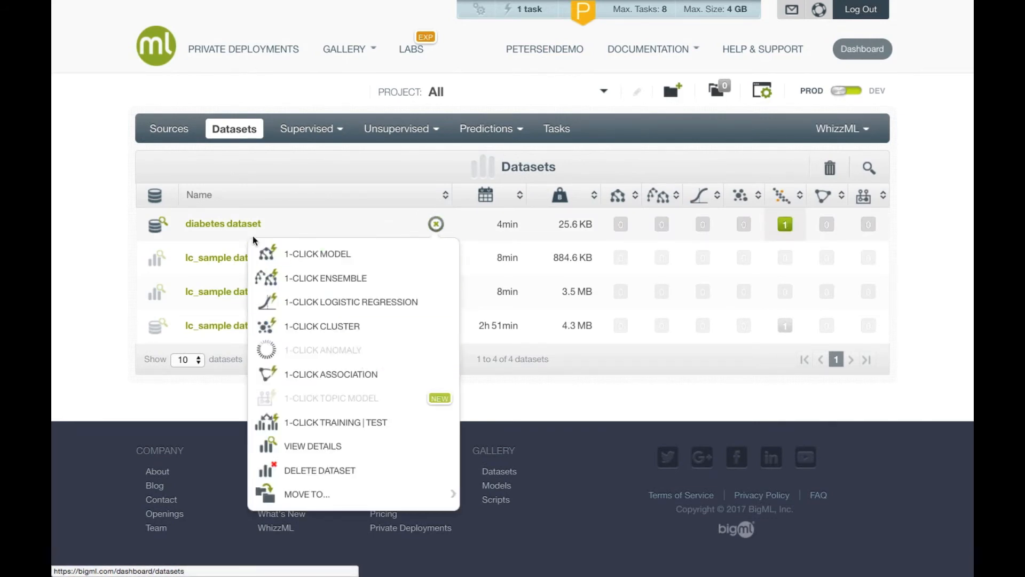
Step: Open the diabetes dataset's anomaly detector and set up a batch anomaly score on the diabetes dataset
{"action": "left_click", "coordinate": [783, 225]}
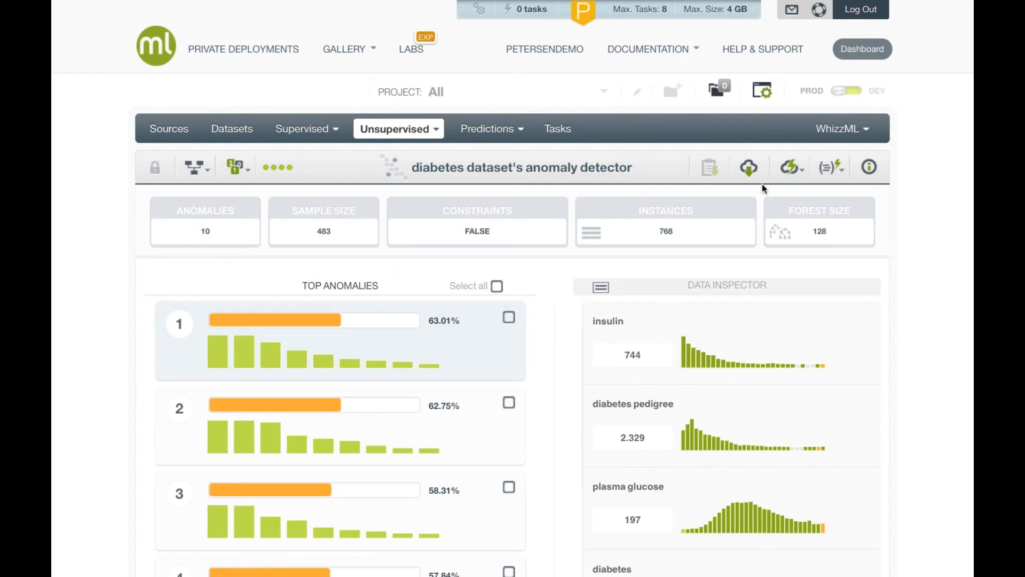
{"action": "left_click", "coordinate": [792, 171]}
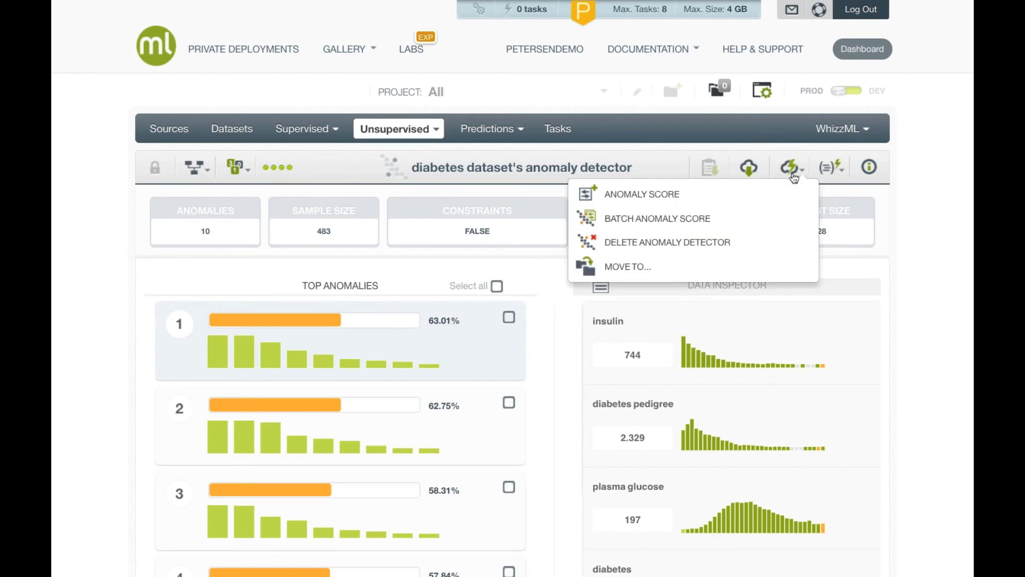
{"action": "left_click", "coordinate": [780, 223]}
{"action": "left_click", "coordinate": [667, 224]}
{"action": "type", "text": "diab"}
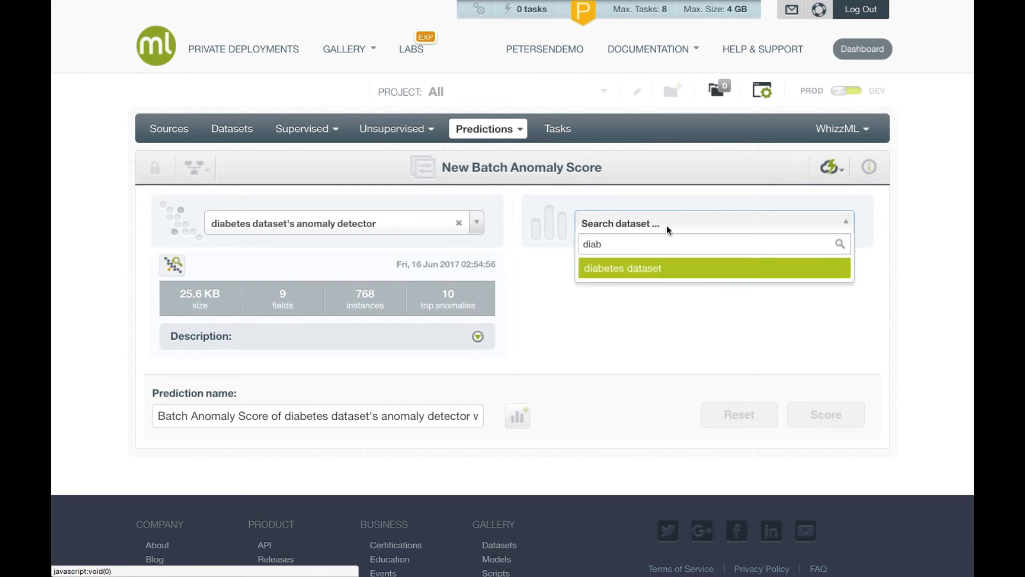
{"action": "left_click", "coordinate": [665, 266]}
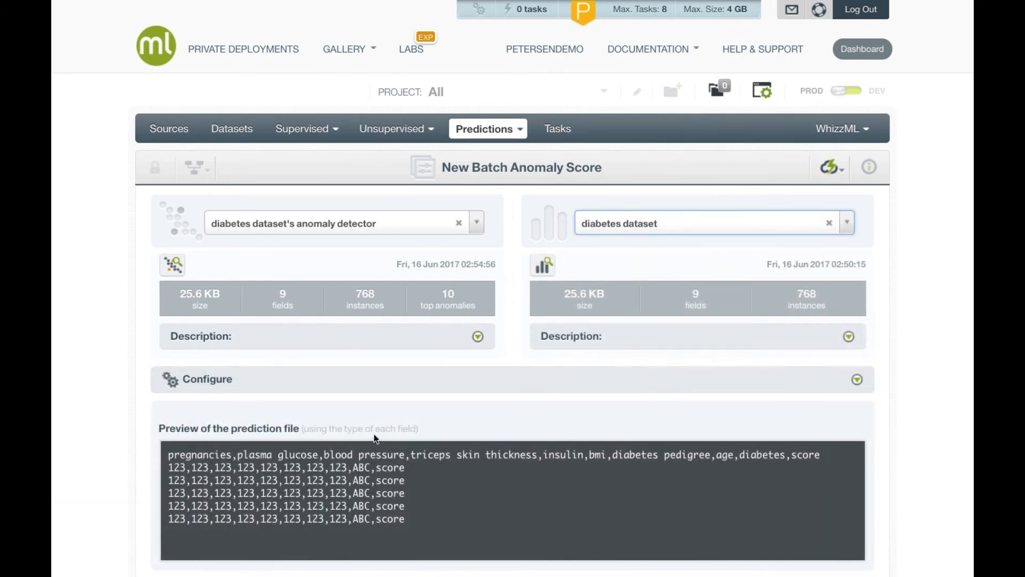
Step: Run the batch anomaly score with the score column in its output, and open the resulting output dataset
{"action": "left_click_drag", "start_coordinate": [168, 460], "coordinate": [818, 458]}
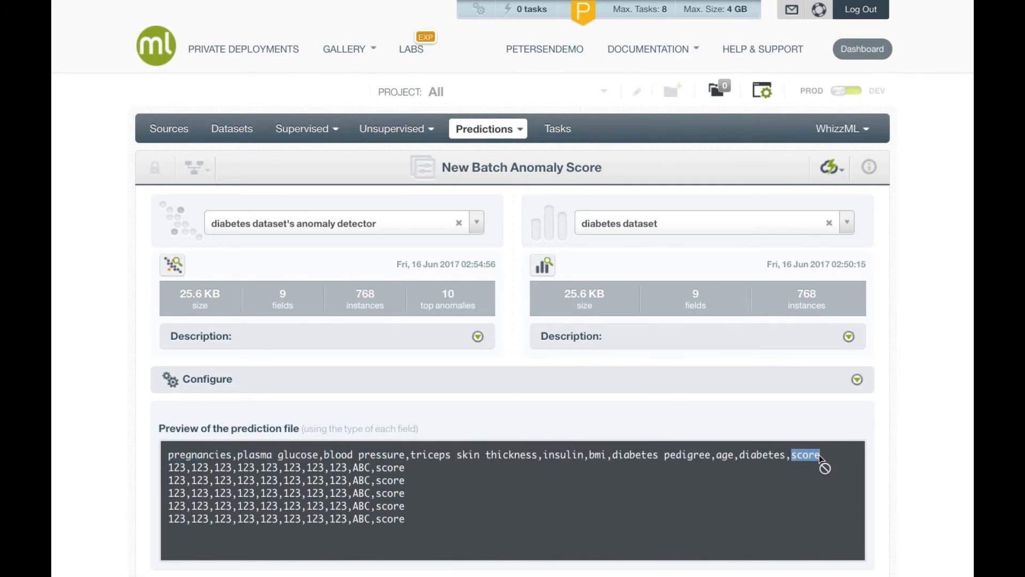
{"action": "scroll", "coordinate": [798, 451], "scroll_direction": "down", "scroll_amount": 3}
{"action": "left_click", "coordinate": [810, 526]}
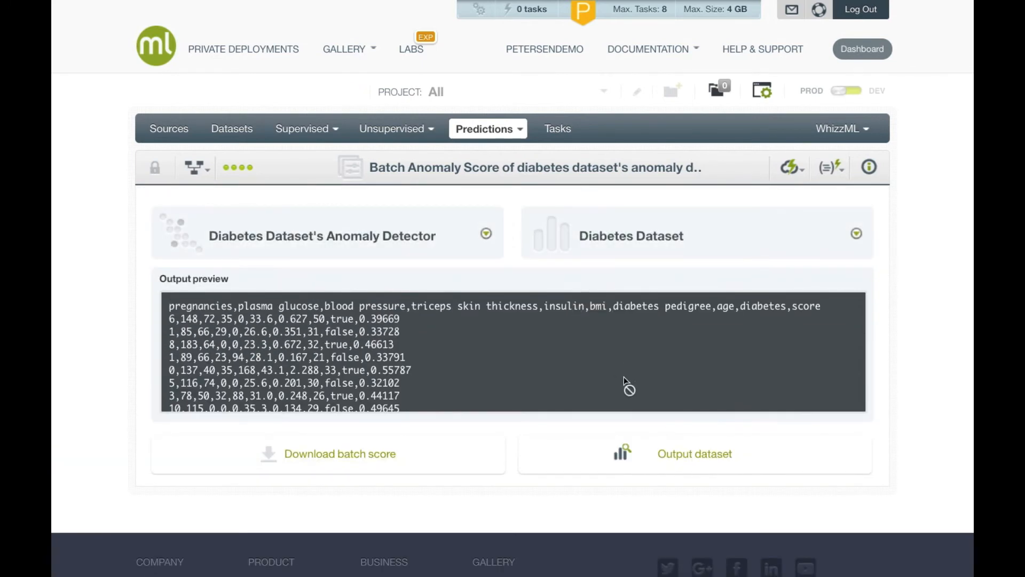
{"action": "left_click", "coordinate": [693, 456]}
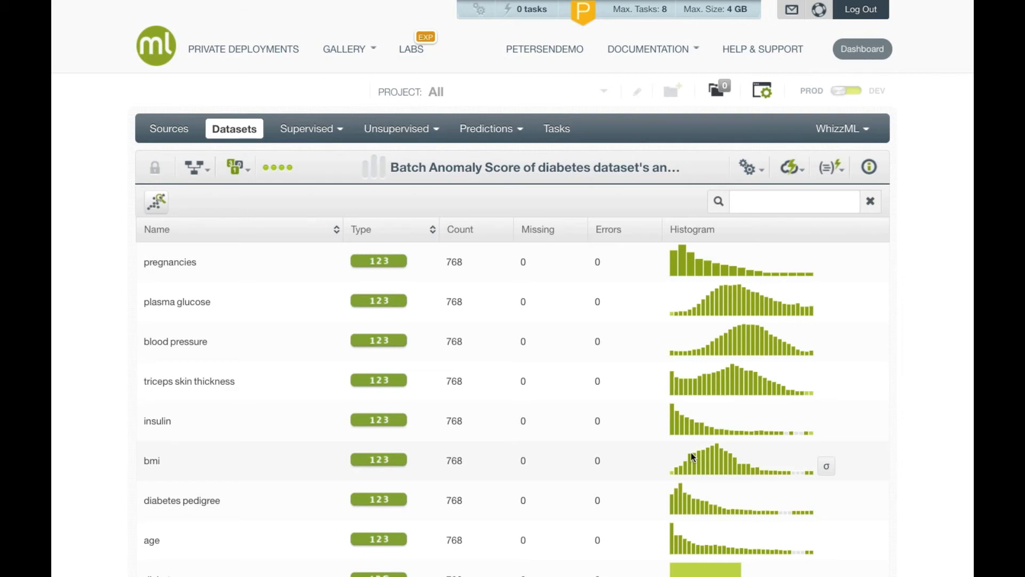
{"action": "scroll", "coordinate": [691, 453], "scroll_direction": "down", "scroll_amount": 2}
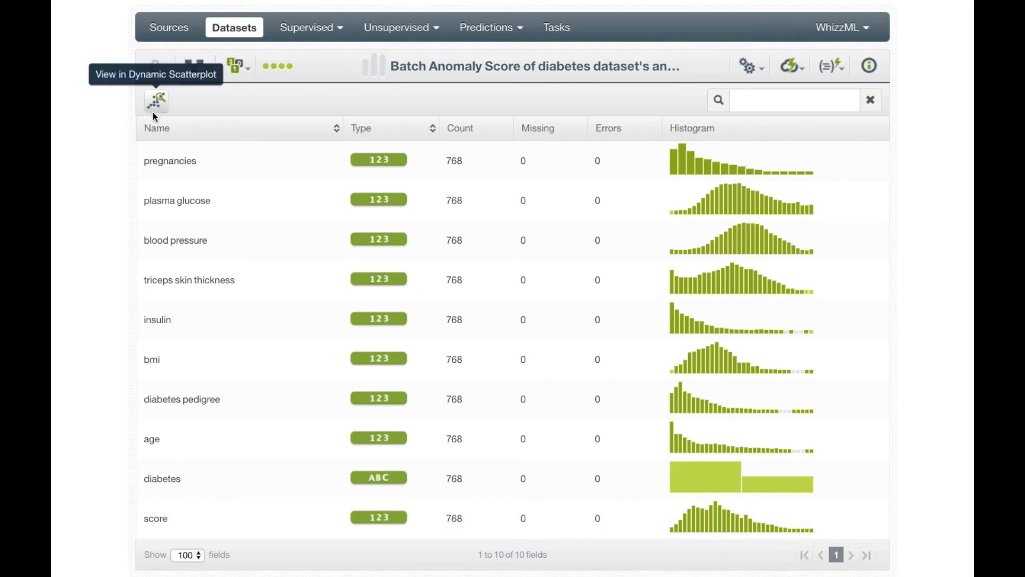
Step: Reopen the batch anomaly score dataset from the dataset list and view it in the dynamic scatterplot
{"action": "left_click", "coordinate": [227, 29]}
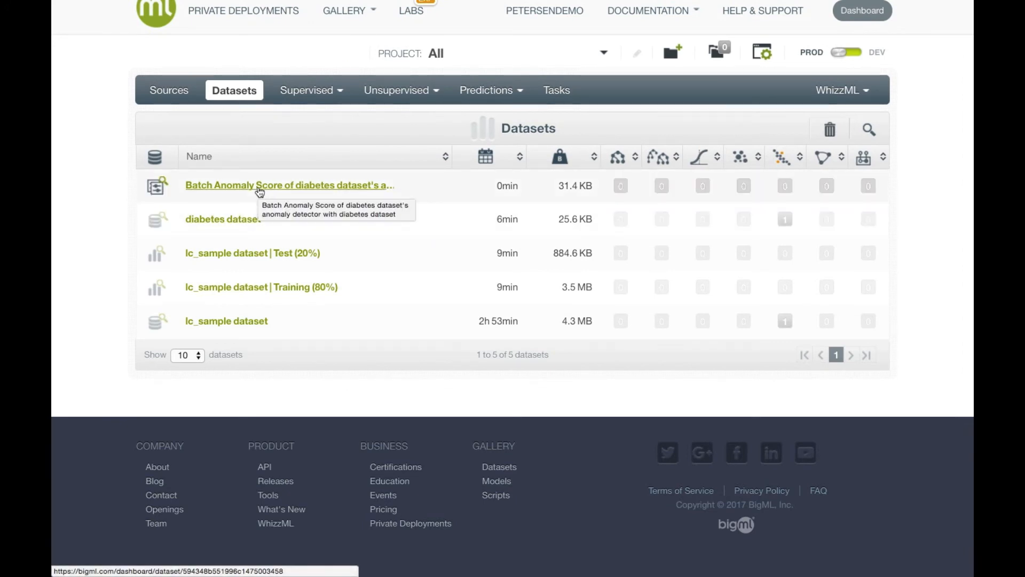
{"action": "left_click", "coordinate": [269, 186]}
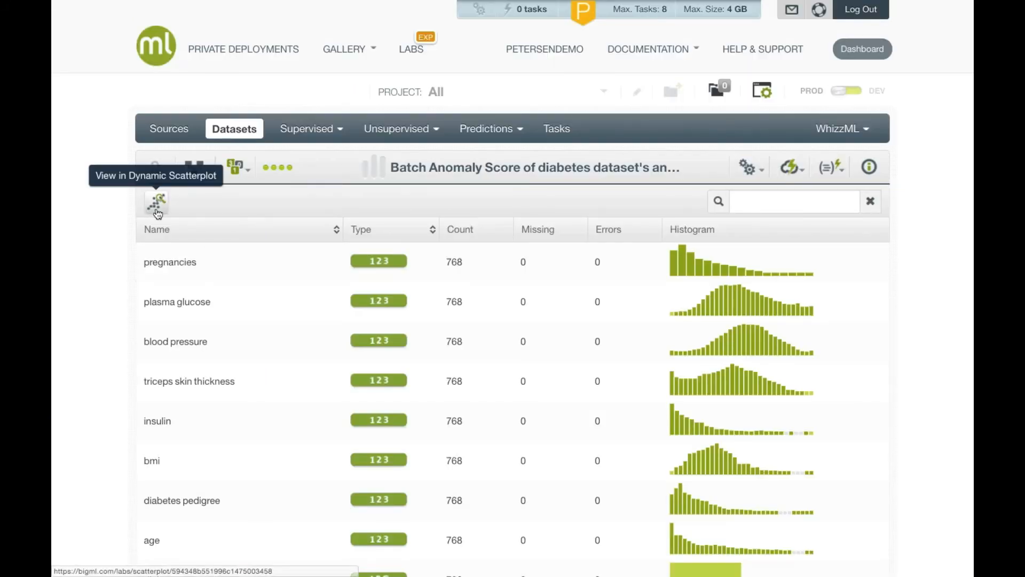
{"action": "left_click", "coordinate": [157, 203]}
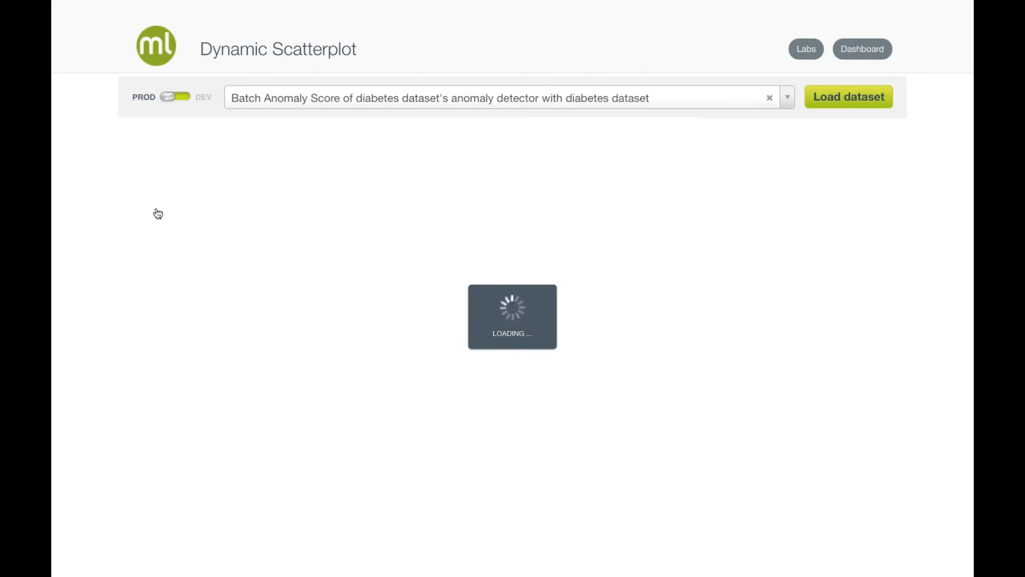
{"action": "scroll", "coordinate": [218, 279], "scroll_direction": "down", "scroll_amount": 2}
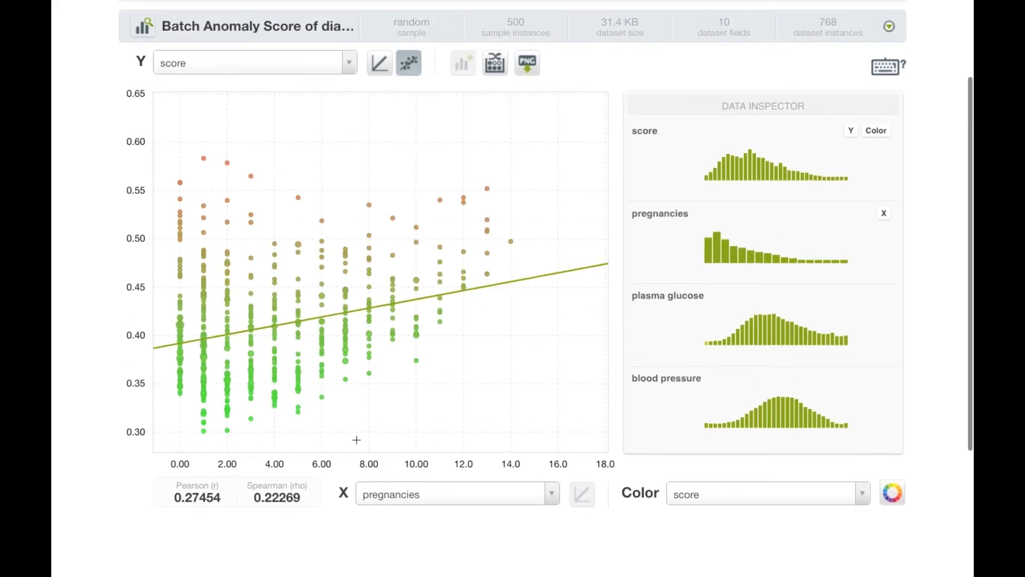
Step: Plot plasma glucose on the X axis against bmi on the Y axis, keeping the points coloured by score
{"action": "left_click", "coordinate": [396, 491]}
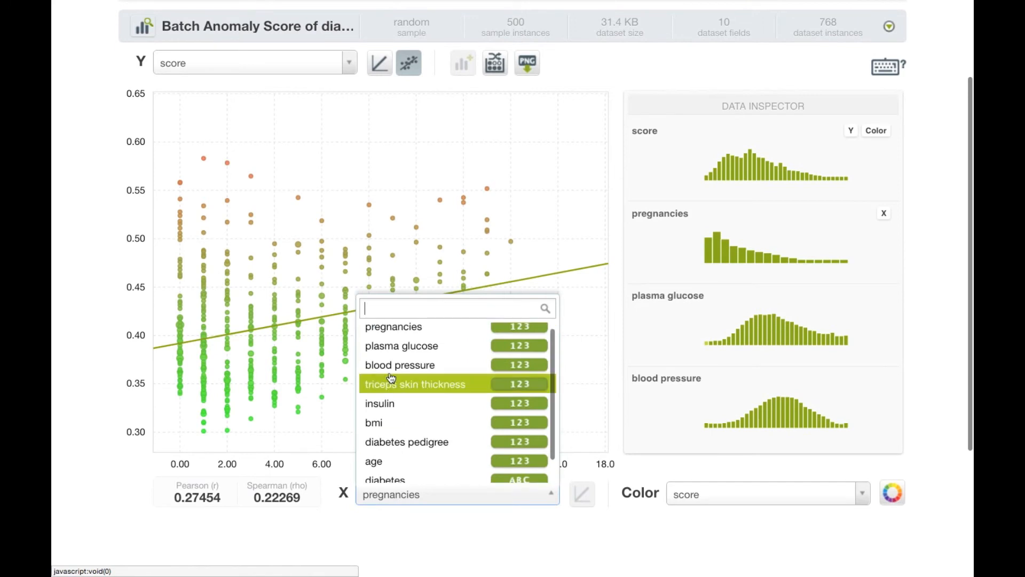
{"action": "left_click", "coordinate": [402, 346]}
{"action": "left_click", "coordinate": [207, 66]}
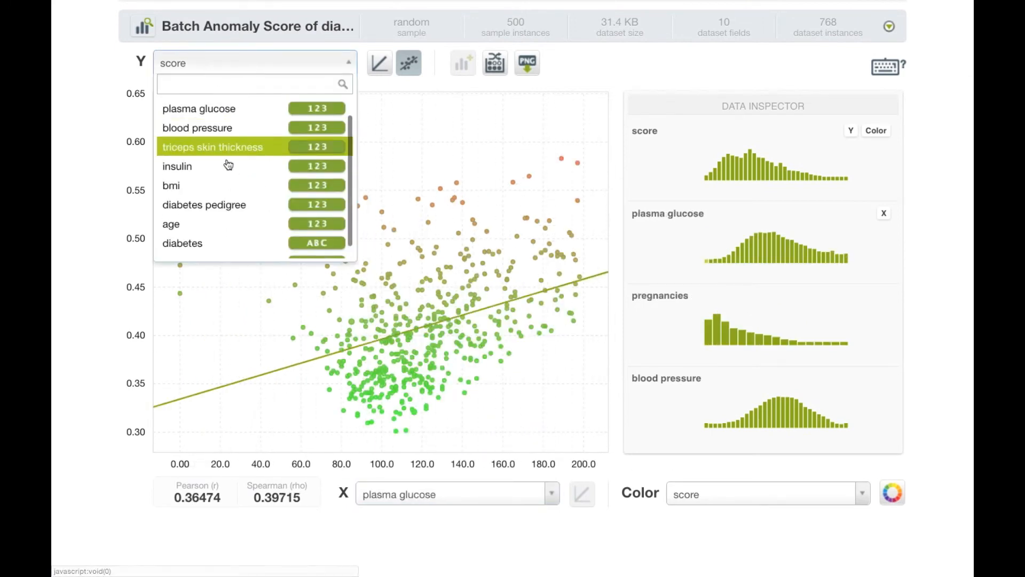
{"action": "left_click", "coordinate": [224, 181]}
{"action": "scroll", "coordinate": [234, 305], "scroll_direction": "up", "scroll_amount": 1}
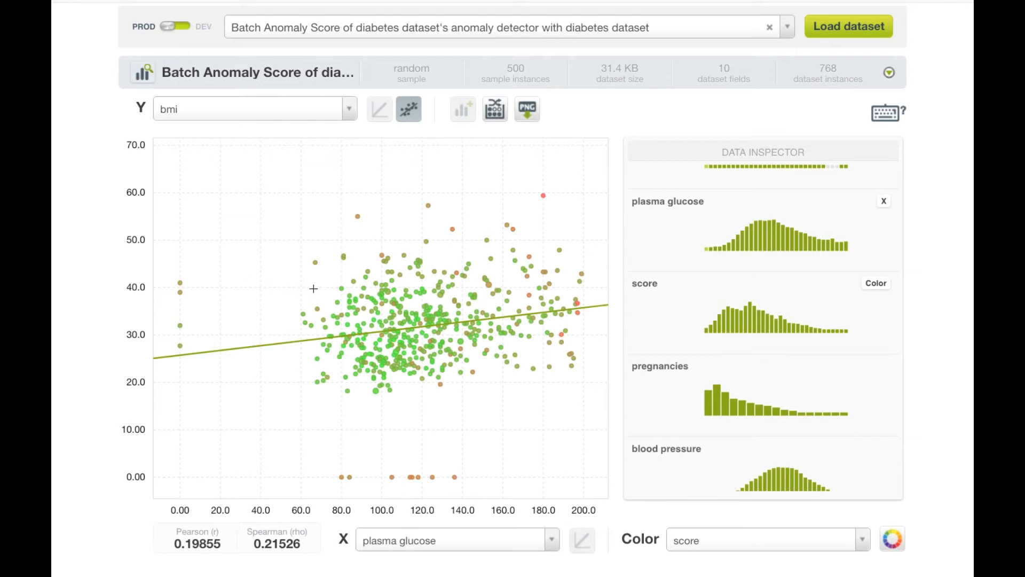
Step: Compare the anomaly scores of a green point in the main cluster and the outlying points with high bmi
{"action": "mouse_move", "coordinate": [341, 289]}
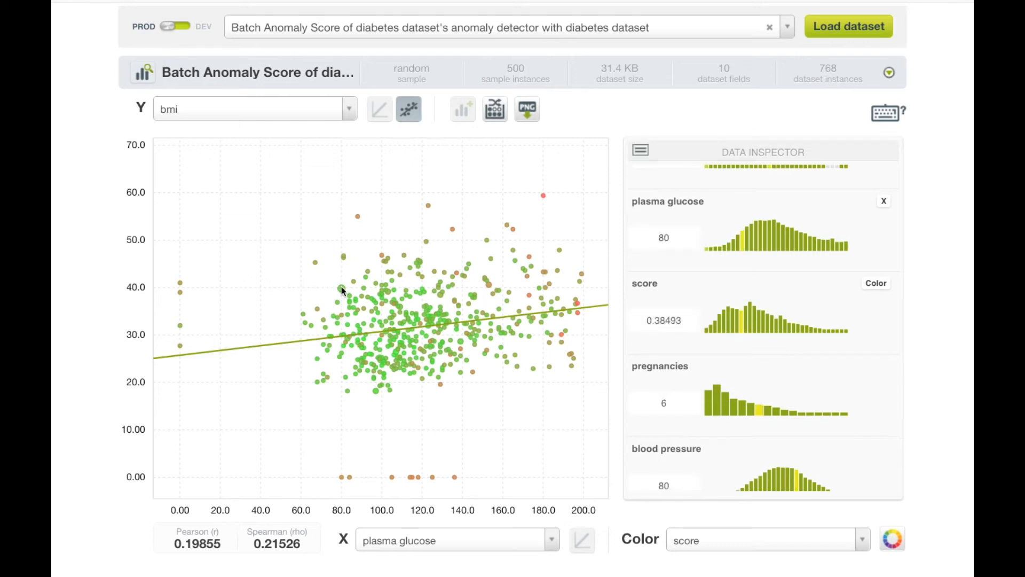
{"action": "left_click_drag", "start_coordinate": [649, 318], "coordinate": [684, 324]}
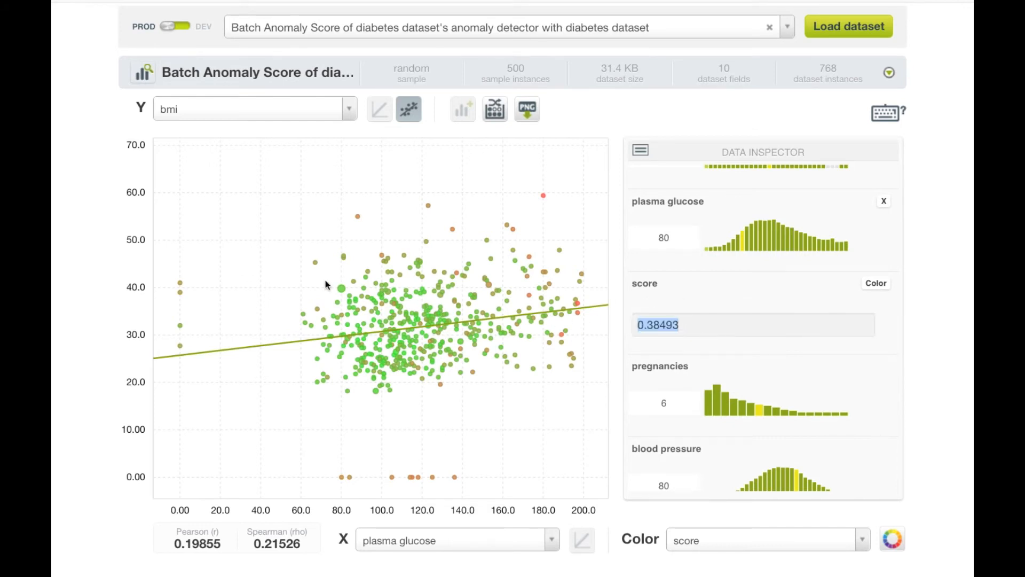
{"action": "left_click", "coordinate": [313, 281]}
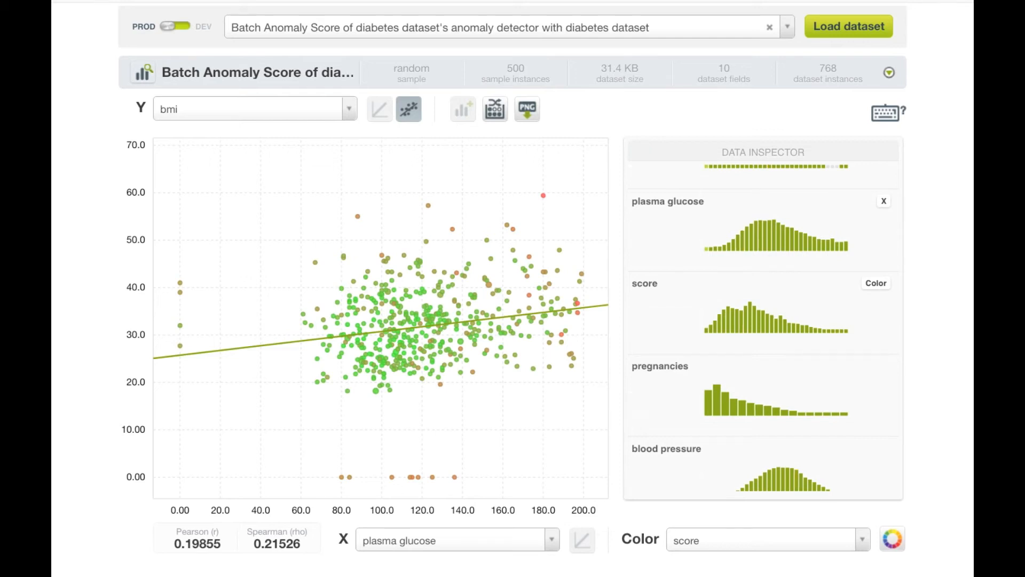
{"action": "mouse_move", "coordinate": [358, 218]}
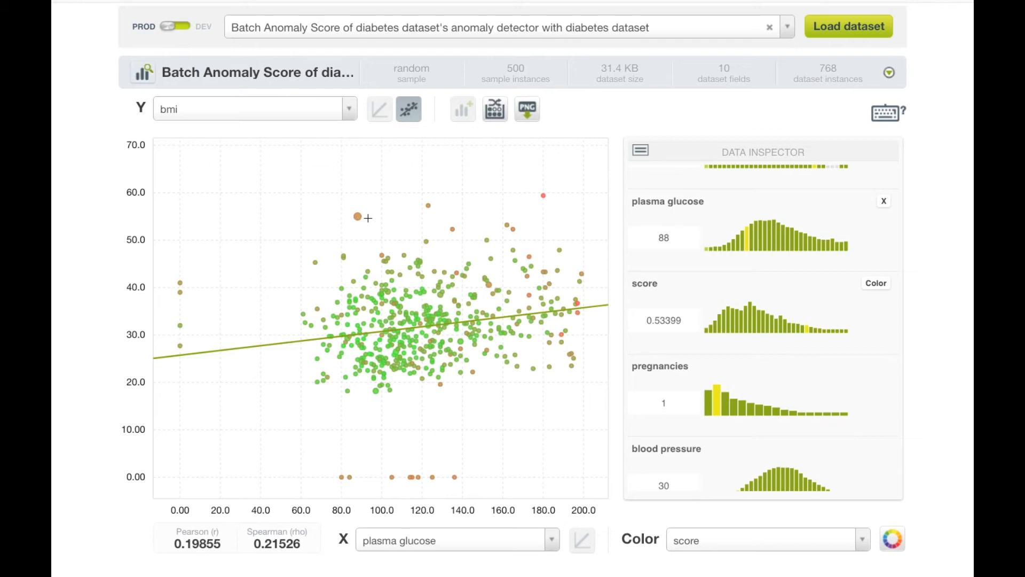
{"action": "mouse_move", "coordinate": [543, 199]}
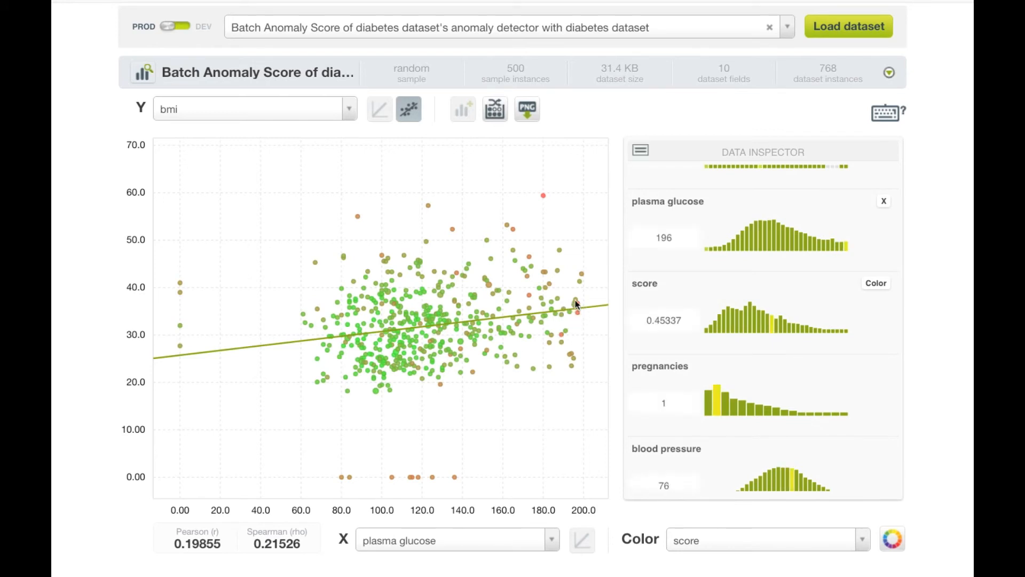
Step: Zoom in on the instances with plasma glucose above 170 and bmi around 30–40, and examine the reddest instance's field values against their histograms
{"action": "left_click_drag", "start_coordinate": [524, 284], "coordinate": [601, 337]}
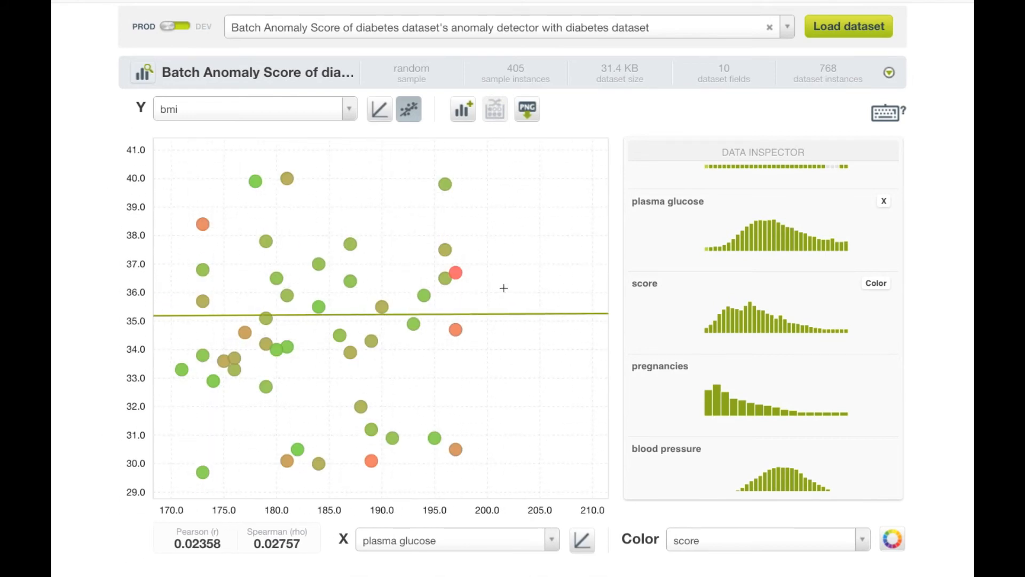
{"action": "mouse_move", "coordinate": [455, 273]}
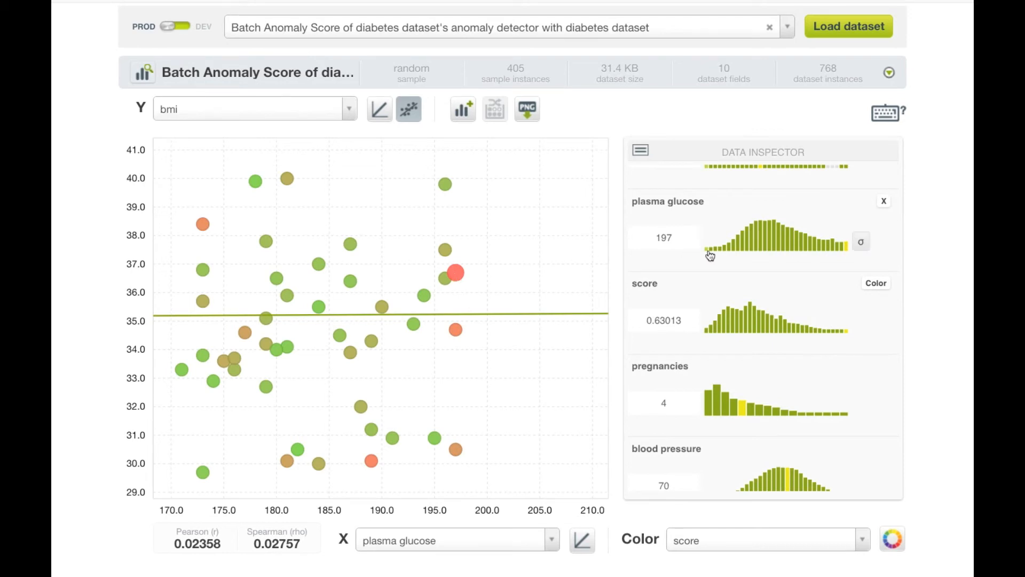
{"action": "scroll", "coordinate": [710, 252], "scroll_direction": "up", "scroll_amount": 4}
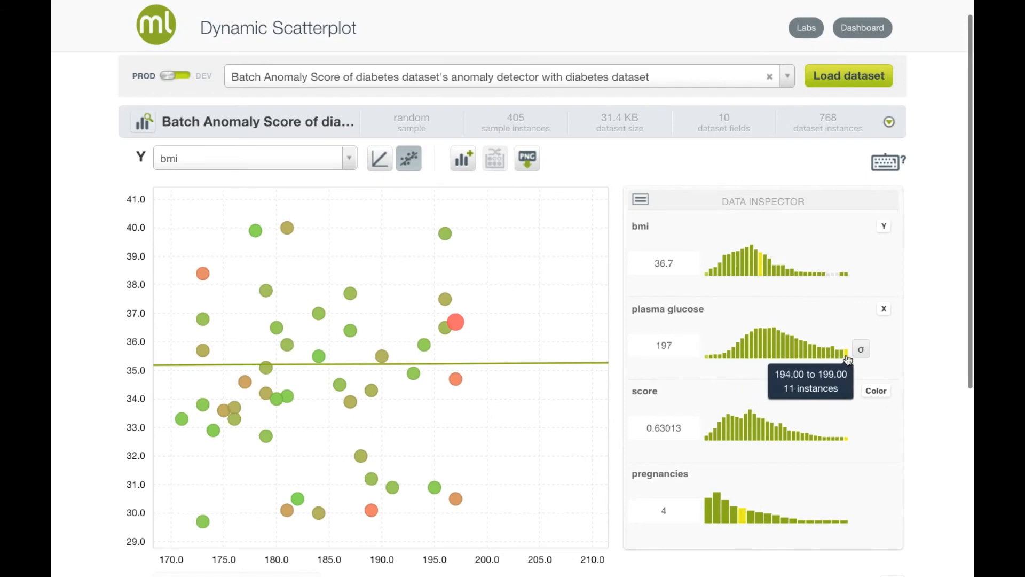
{"action": "scroll", "coordinate": [827, 414], "scroll_direction": "down", "scroll_amount": 2}
{"action": "scroll", "coordinate": [828, 414], "scroll_direction": "down", "scroll_amount": 6}
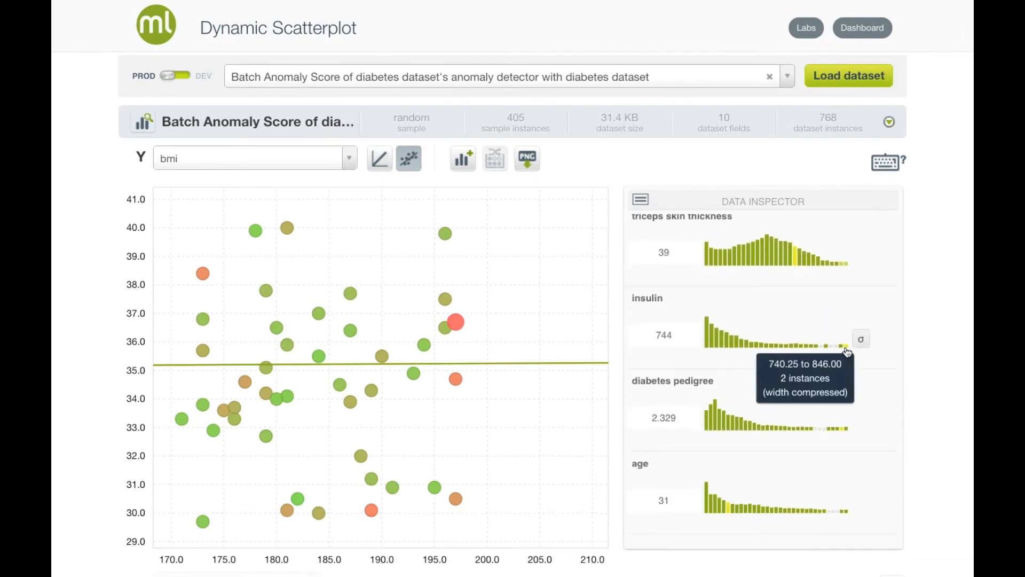
{"action": "mouse_move", "coordinate": [841, 432]}
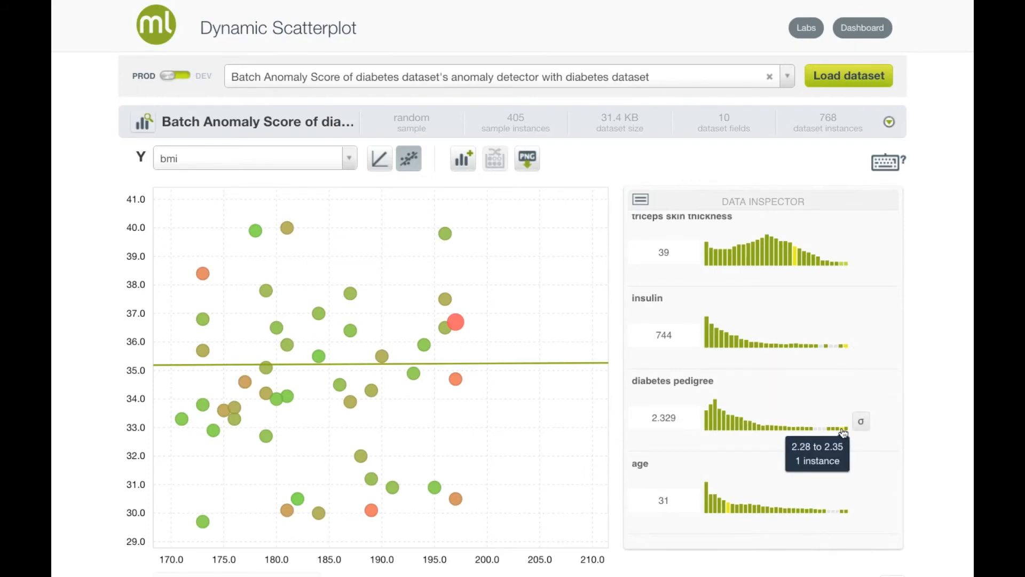
{"action": "scroll", "coordinate": [843, 432], "scroll_direction": "up", "scroll_amount": 5}
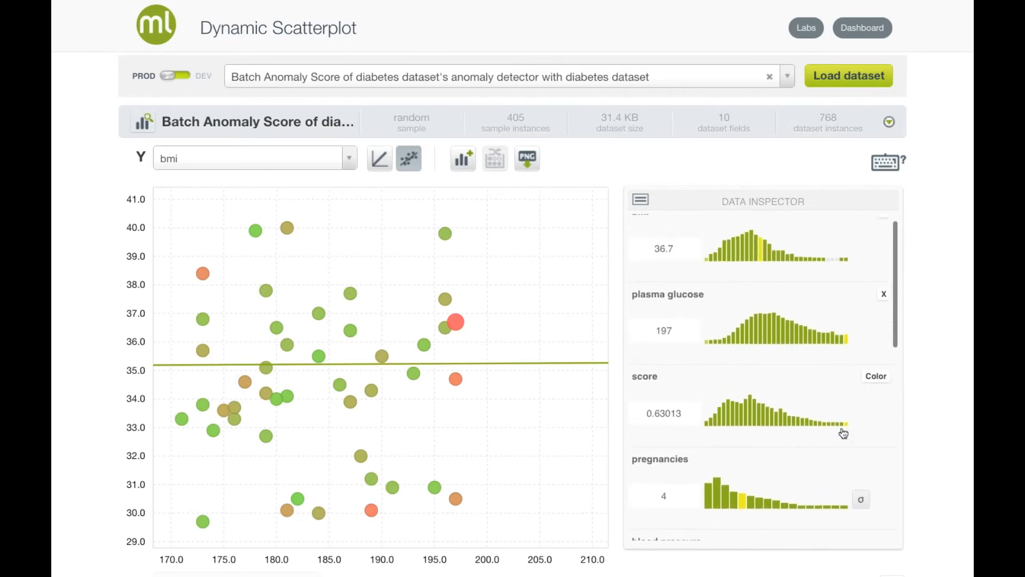
{"action": "scroll", "coordinate": [843, 433], "scroll_direction": "down", "scroll_amount": 8}
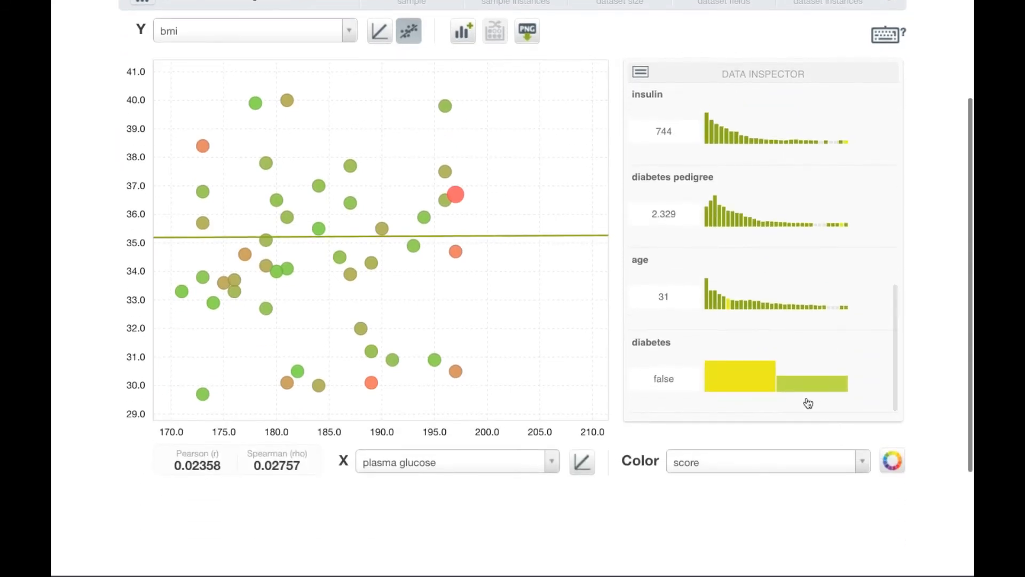
{"action": "mouse_move", "coordinate": [742, 384]}
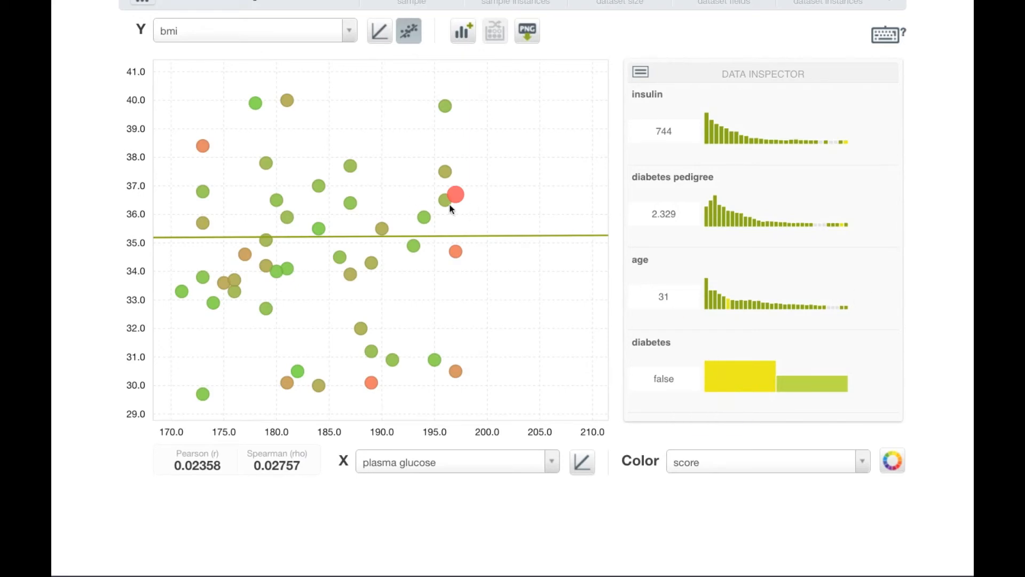
Step: Colour the scatterplot points by diabetes and compare the anomalous high-glucose instance with its neighbours
{"action": "left_click", "coordinate": [716, 466]}
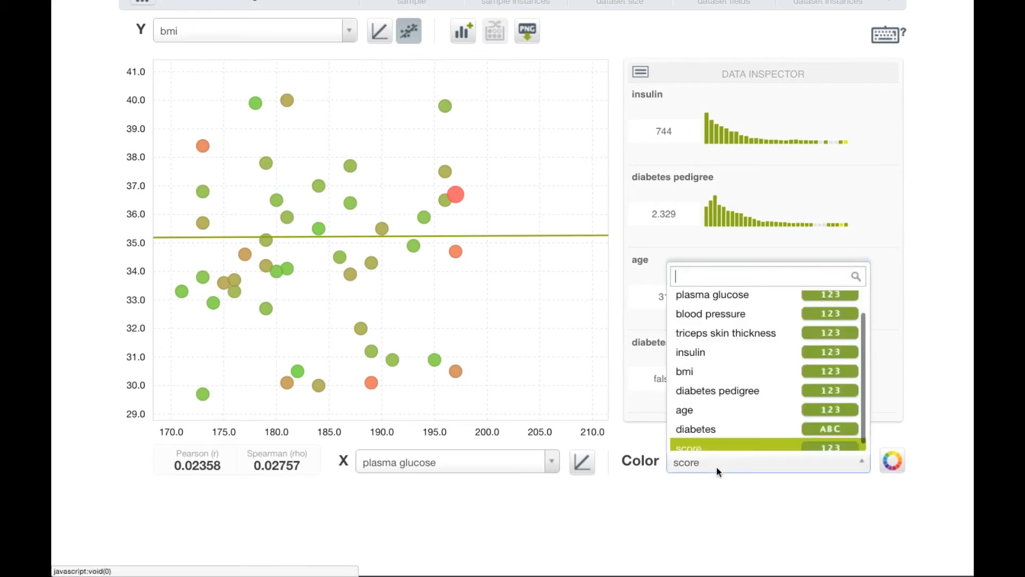
{"action": "left_click", "coordinate": [693, 432]}
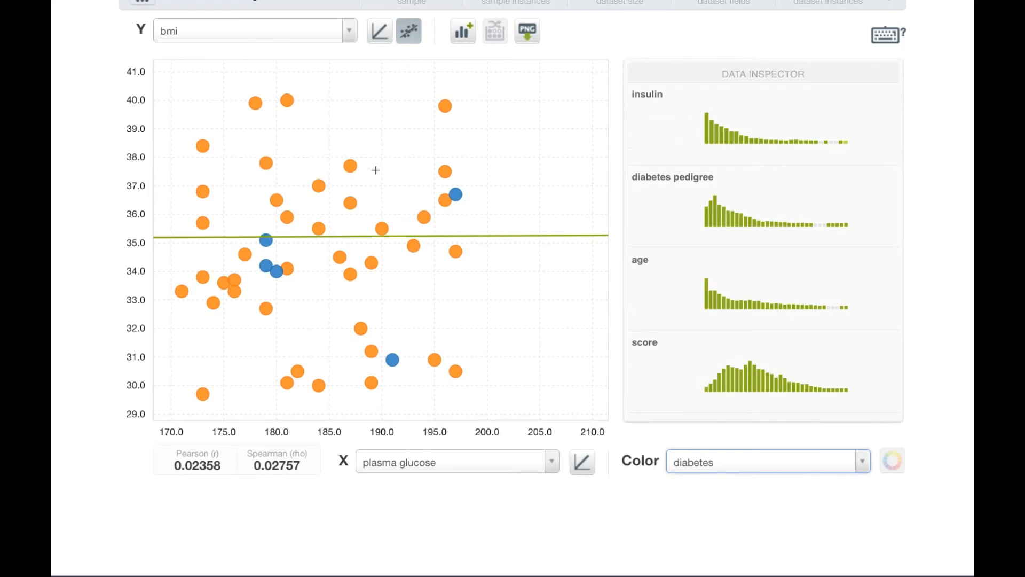
{"action": "mouse_move", "coordinate": [425, 223]}
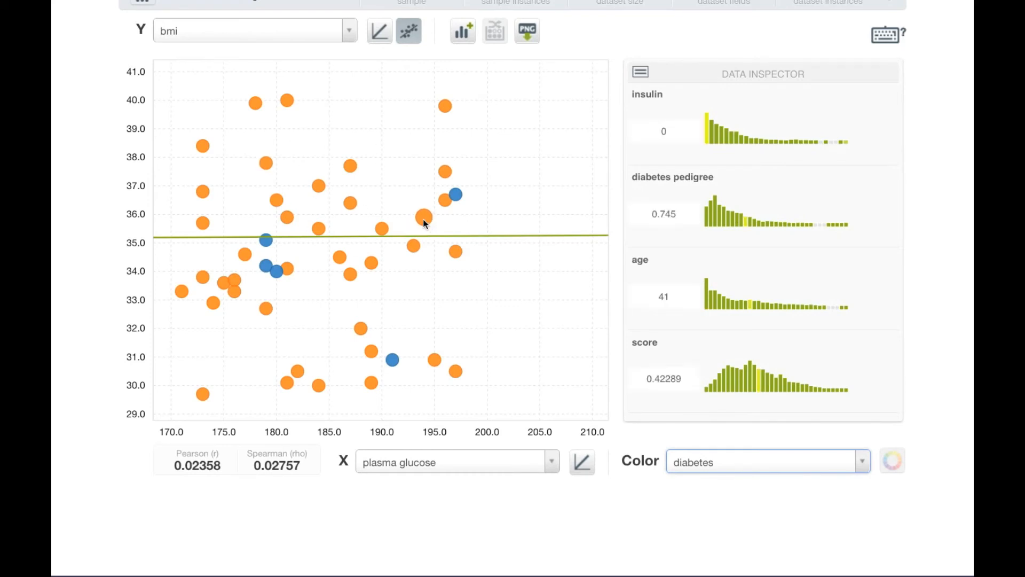
{"action": "mouse_move", "coordinate": [454, 196]}
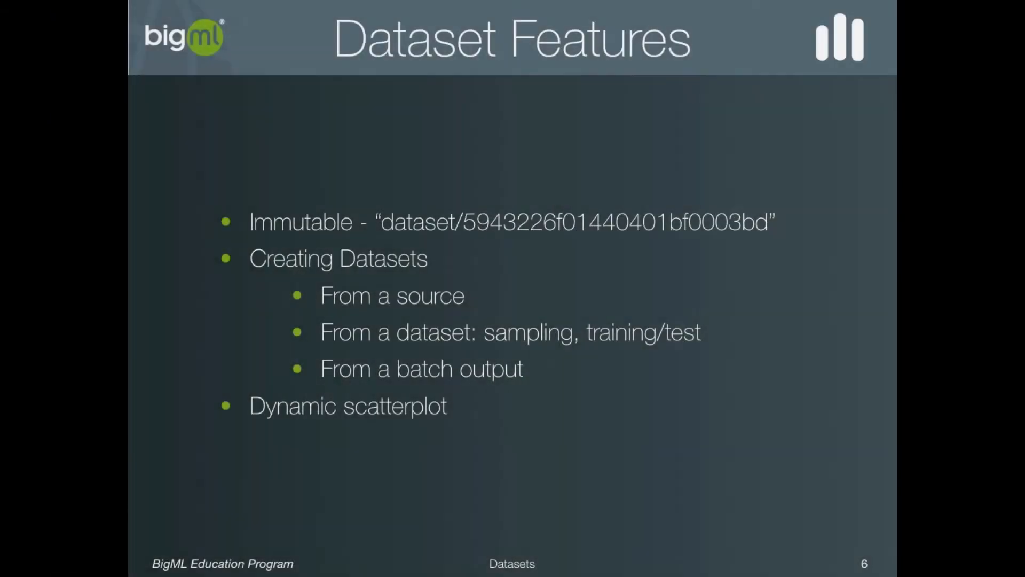
{"action": "key", "text": "Right"}
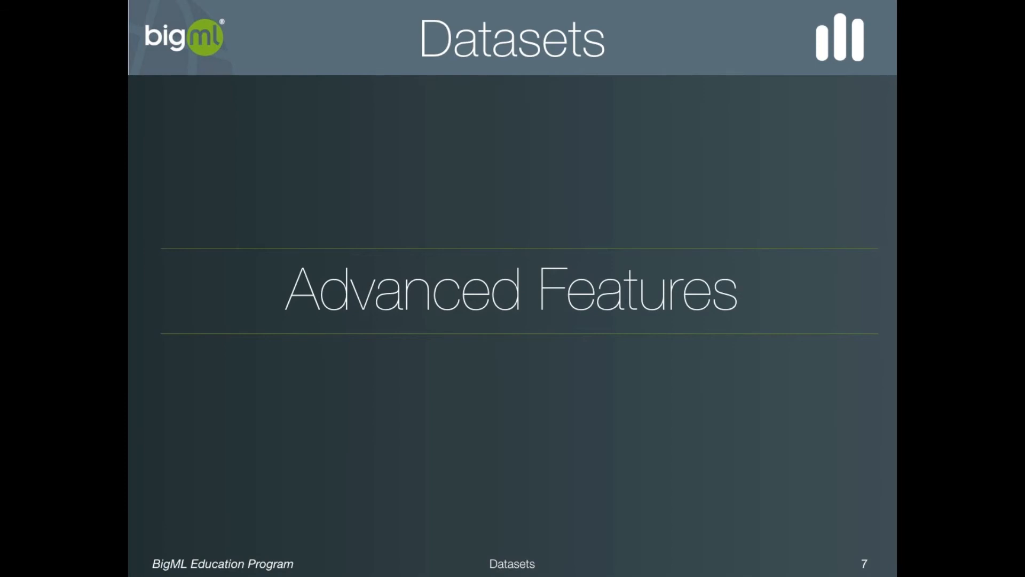
{"action": "key", "text": "Right"}
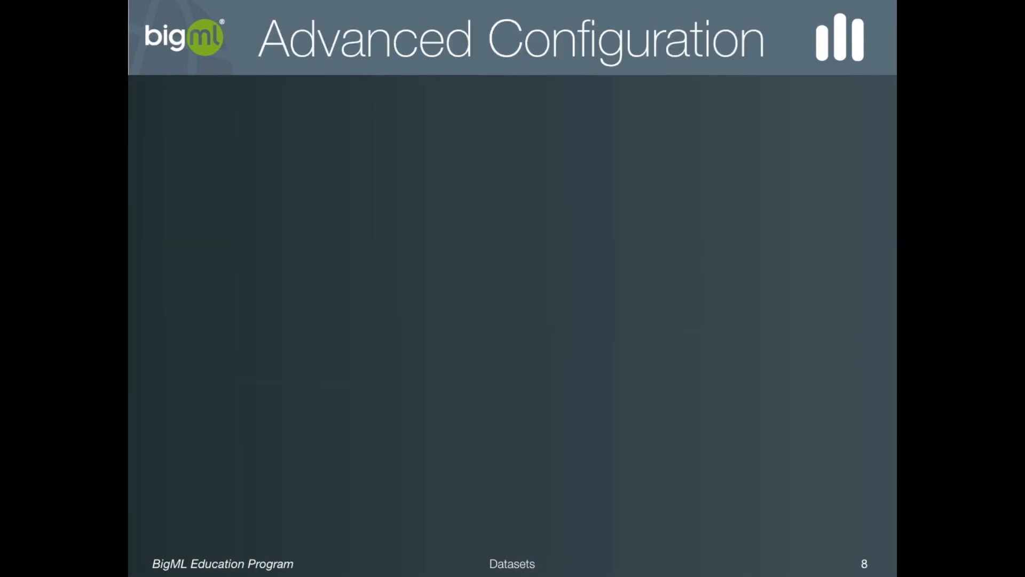
{"action": "key", "text": "Right"}
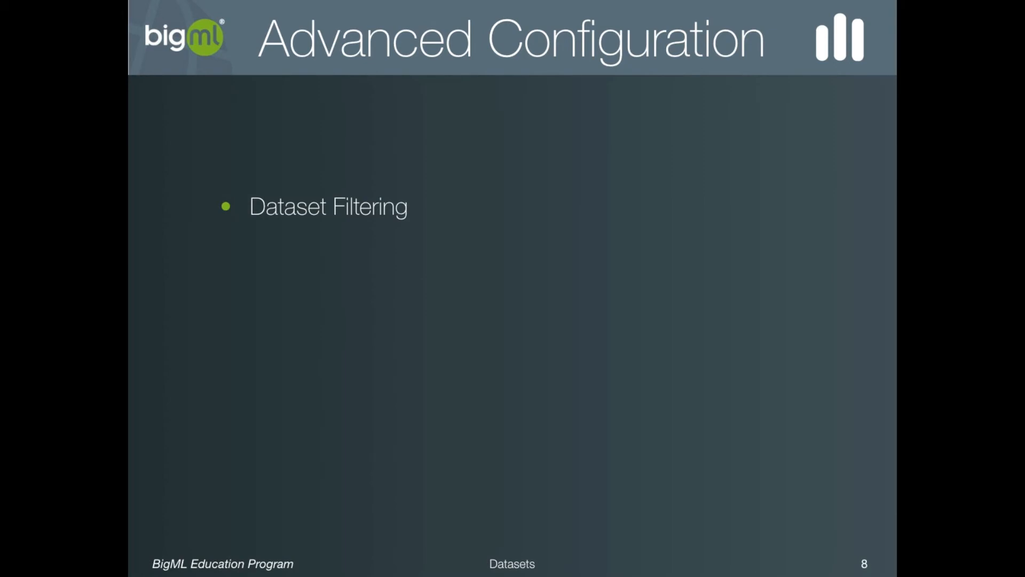
{"action": "key", "text": "Right"}
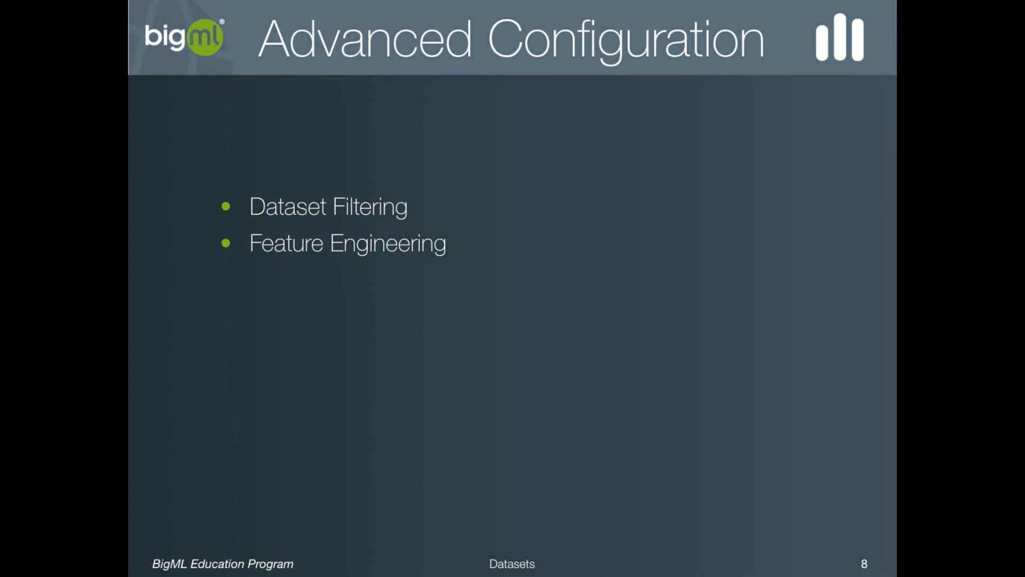
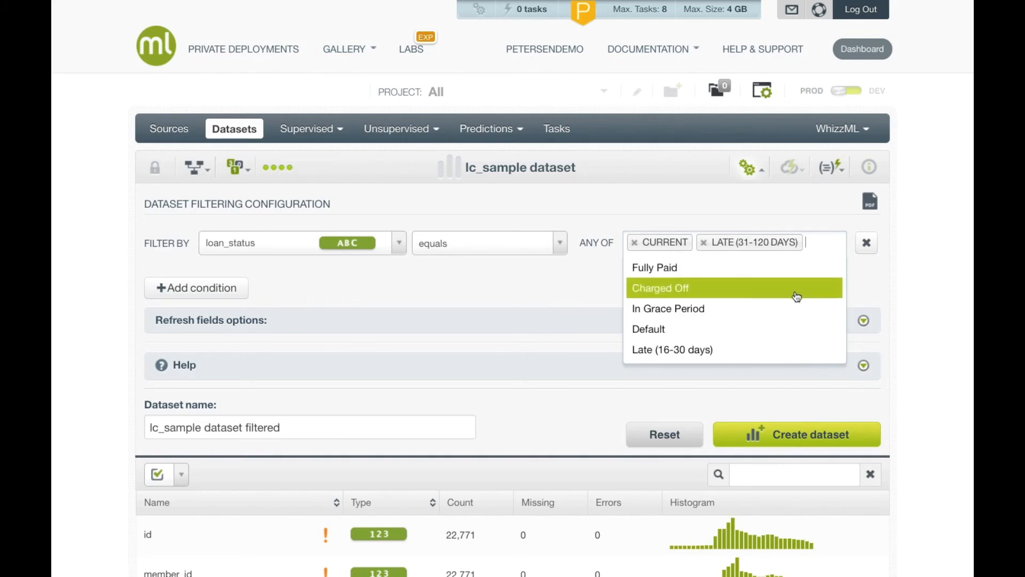
Step: Add In Grace Period and Late (16-30 days) to the values matched by the loan_status filter on lc_sample dataset
{"action": "left_click", "coordinate": [792, 304]}
{"action": "left_click", "coordinate": [806, 268]}
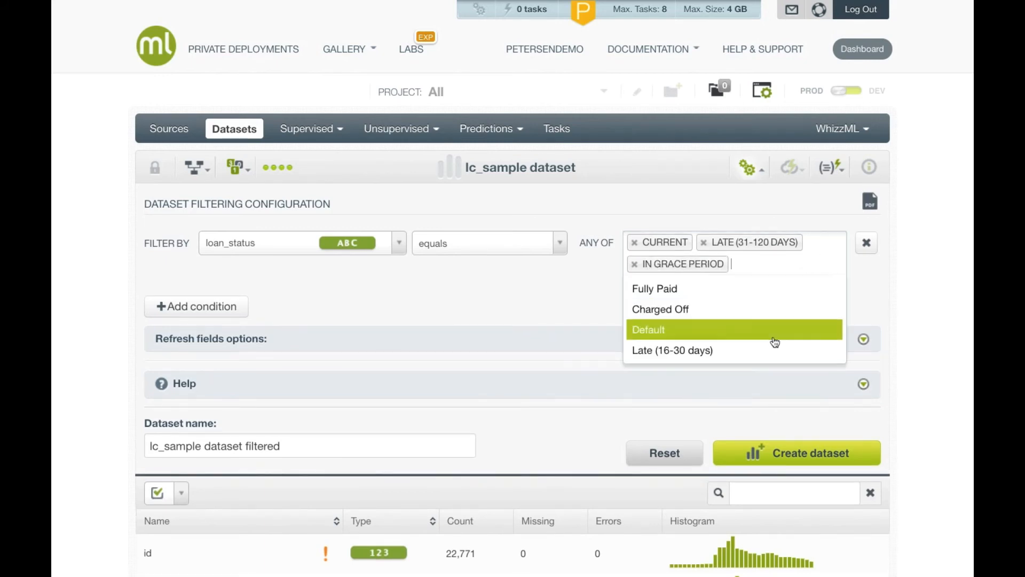
{"action": "left_click", "coordinate": [768, 351]}
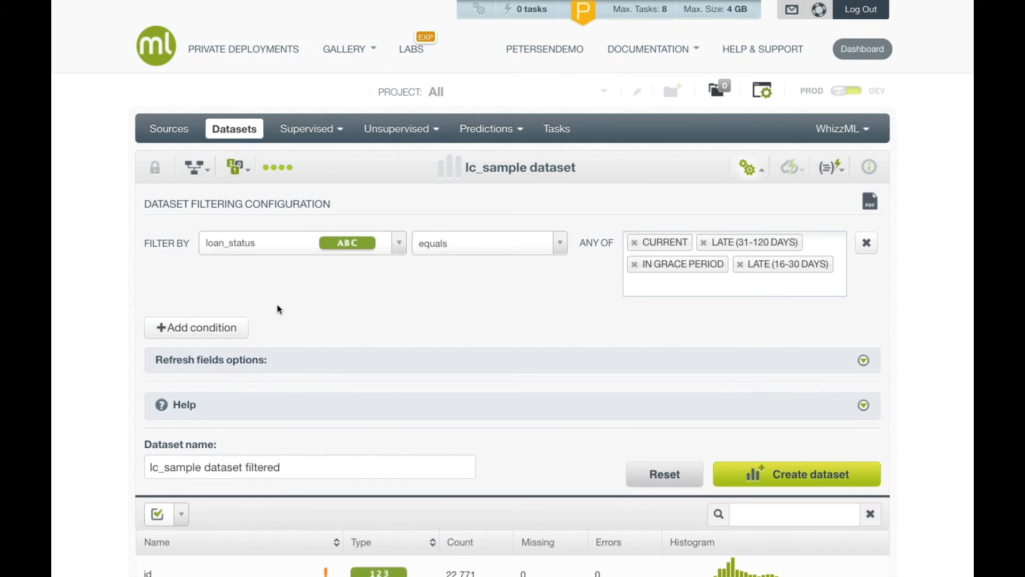
Step: Name the filtered dataset lc_sample open and create it
{"action": "triple_click", "coordinate": [203, 467]}
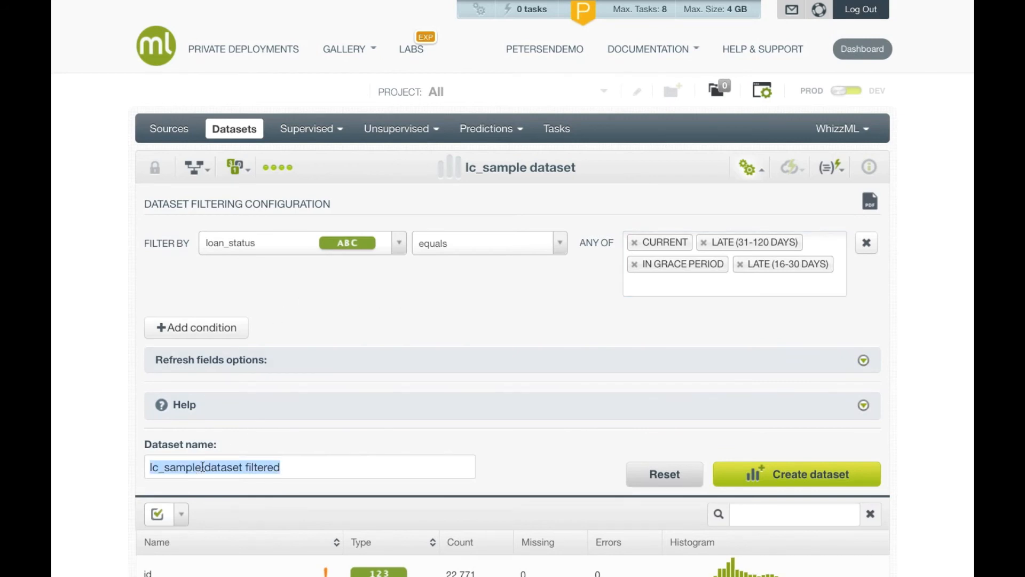
{"action": "left_click", "coordinate": [207, 467]}
{"action": "key", "text": "shift+End"}
{"action": "type", "text": "open"}
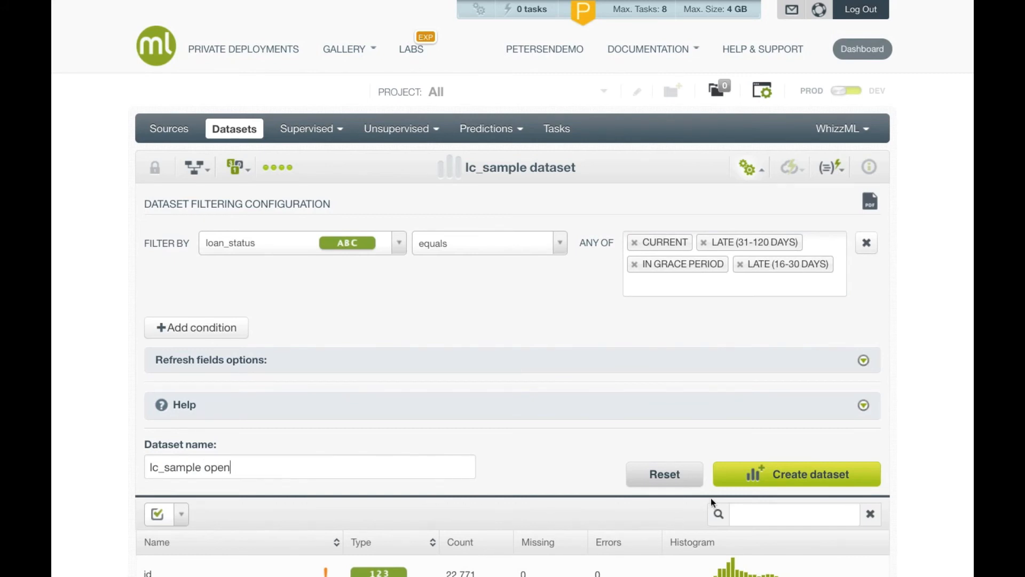
{"action": "left_click", "coordinate": [745, 479]}
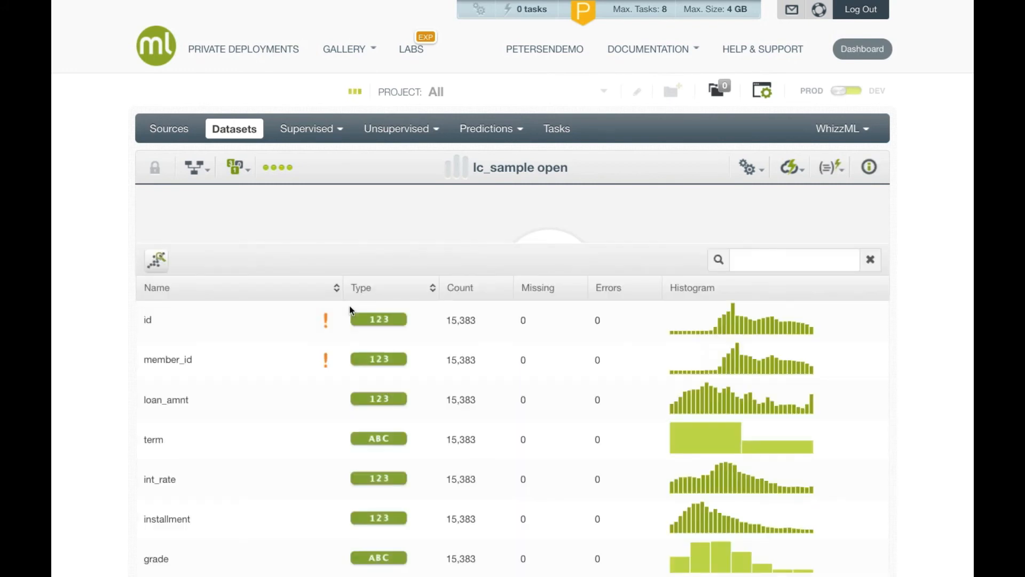
Step: Check the instances of each loan_status category in the histogram of the lc_sample open dataset
{"action": "scroll", "coordinate": [350, 310], "scroll_direction": "down", "scroll_amount": 2}
{"action": "scroll", "coordinate": [349, 306], "scroll_direction": "down", "scroll_amount": 5}
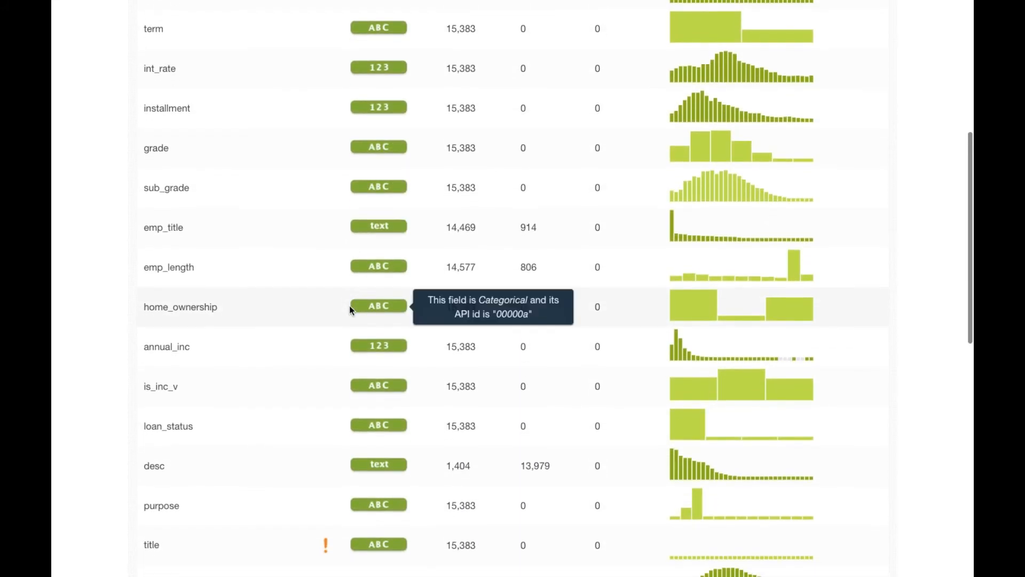
{"action": "mouse_move", "coordinate": [678, 430]}
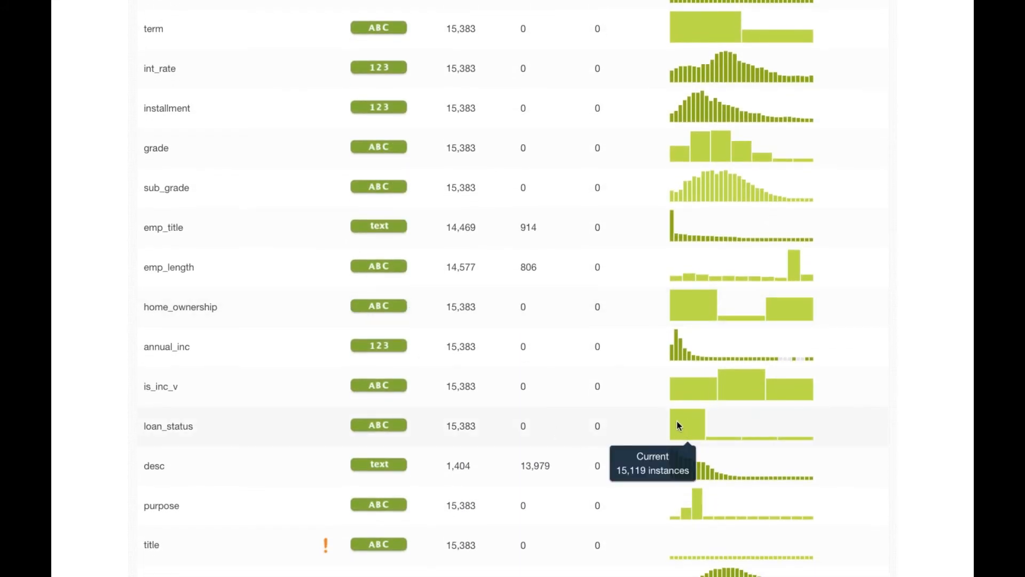
{"action": "mouse_move", "coordinate": [718, 437]}
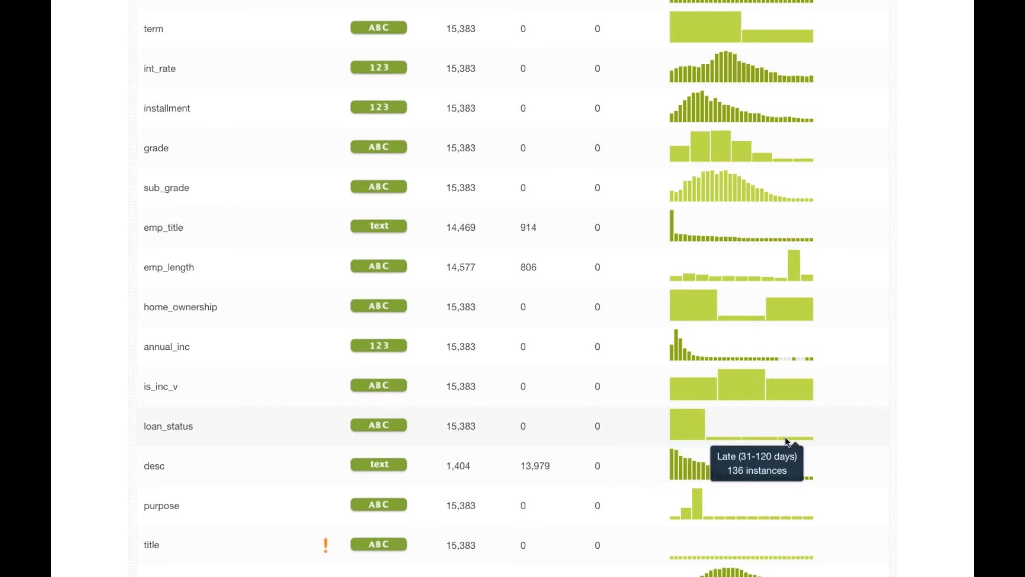
Step: Open the original lc_sample dataset from the dataset list and start a new dataset filter on it
{"action": "scroll", "coordinate": [681, 430], "scroll_direction": "up", "scroll_amount": 7}
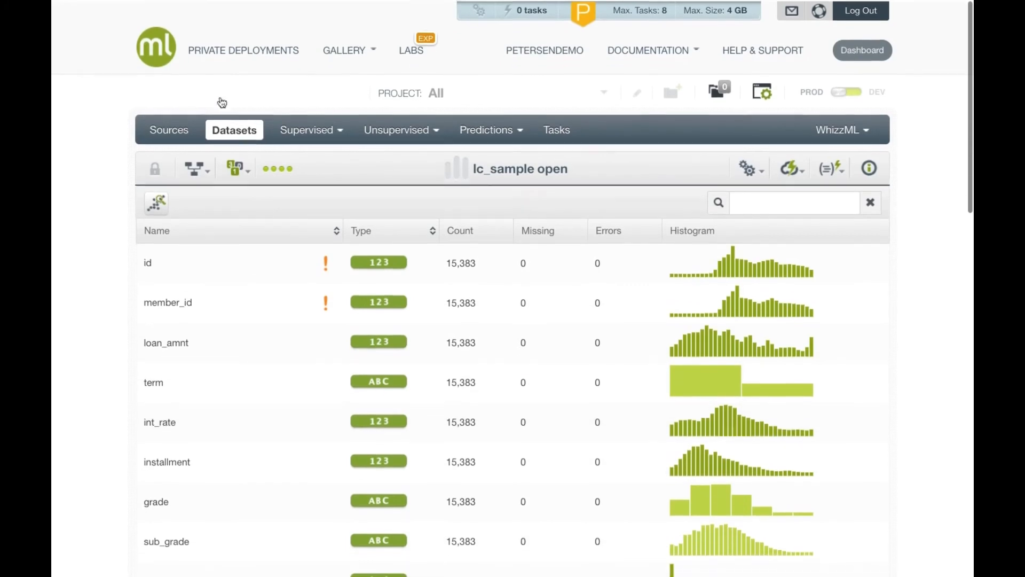
{"action": "left_click", "coordinate": [234, 130]}
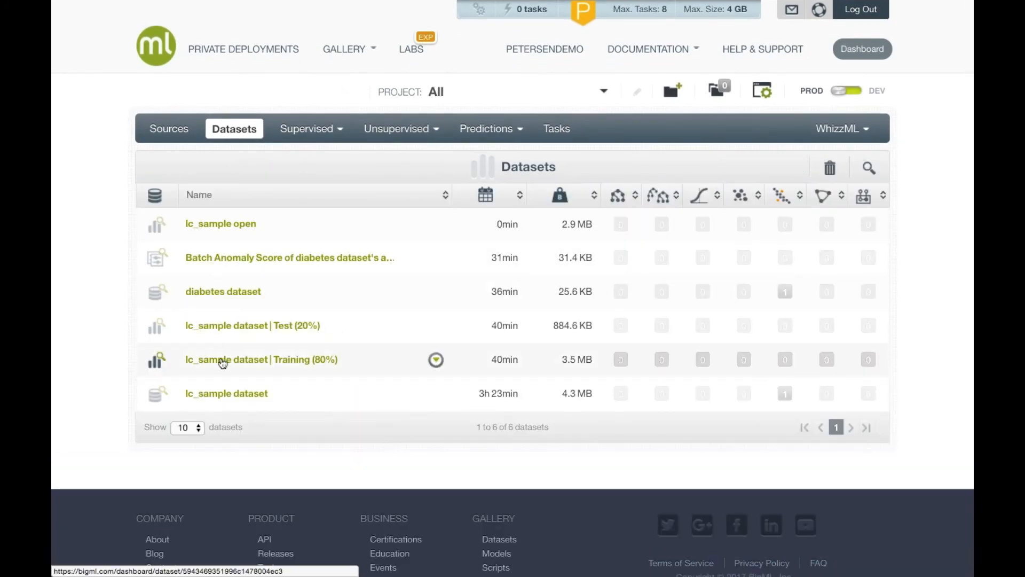
{"action": "left_click", "coordinate": [226, 398]}
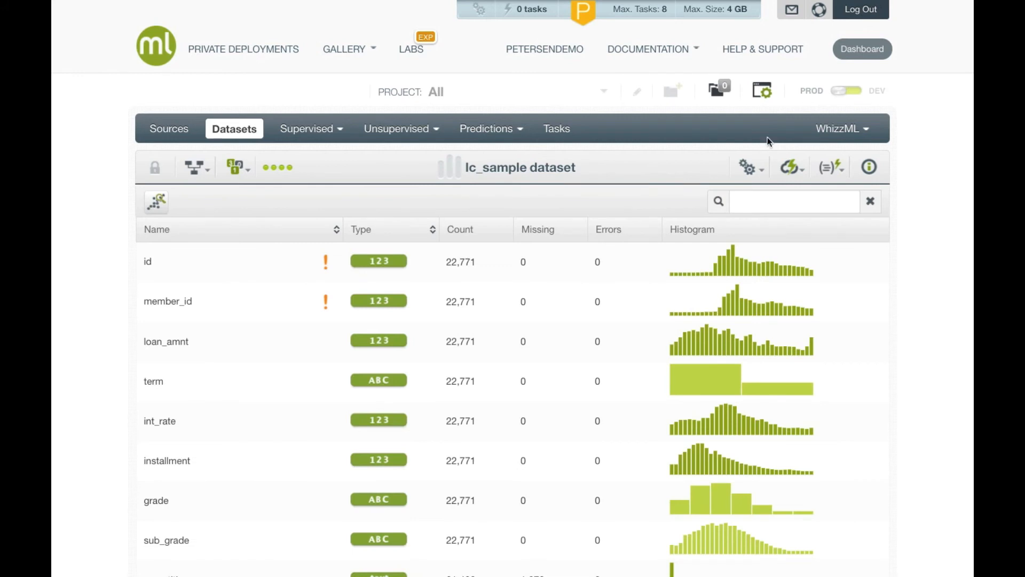
{"action": "left_click", "coordinate": [752, 167]}
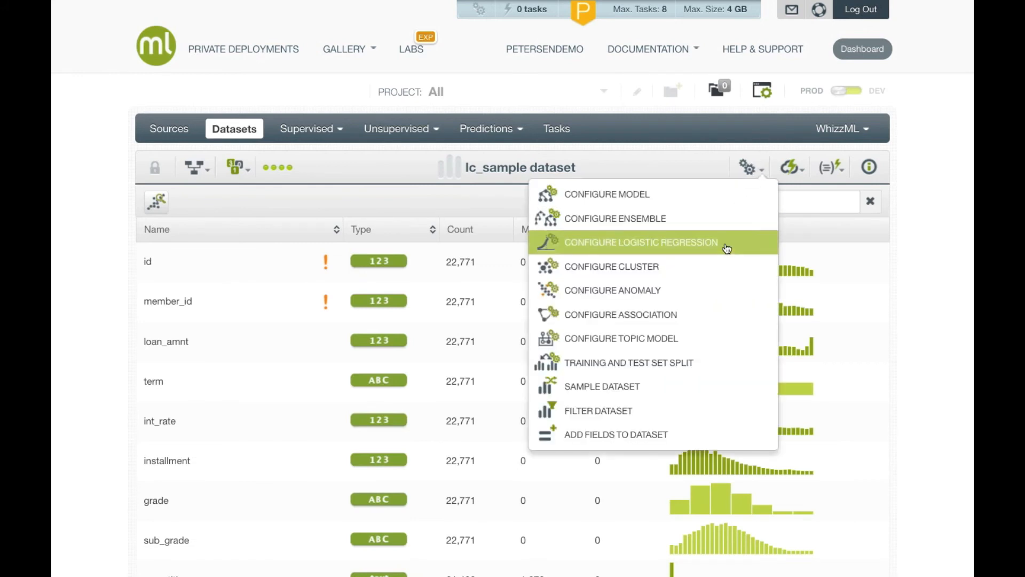
{"action": "left_click", "coordinate": [663, 412]}
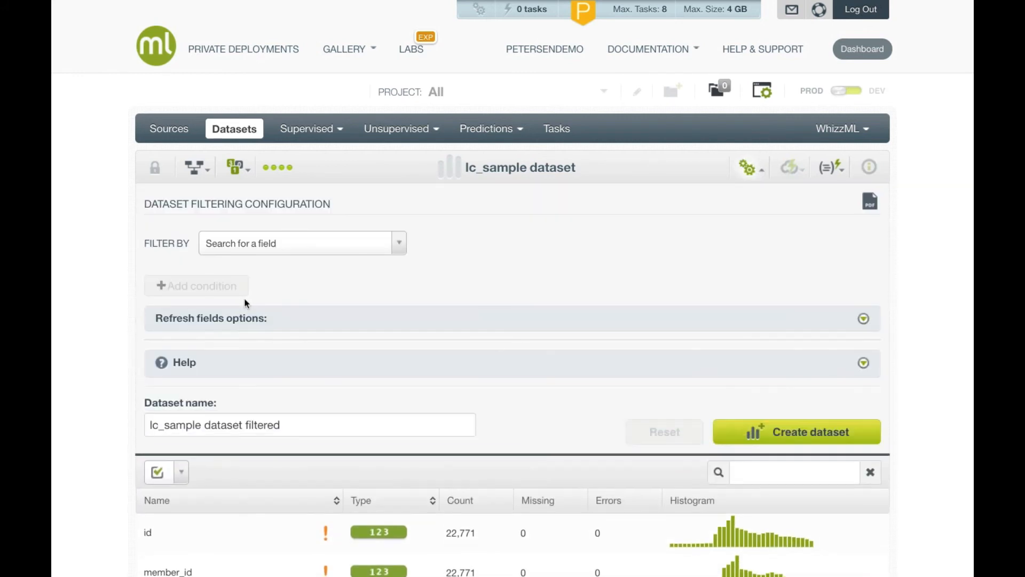
Step: Choose loan_amnt as the field to filter lc_sample dataset by
{"action": "left_click", "coordinate": [252, 241]}
{"action": "type", "text": "loan"}
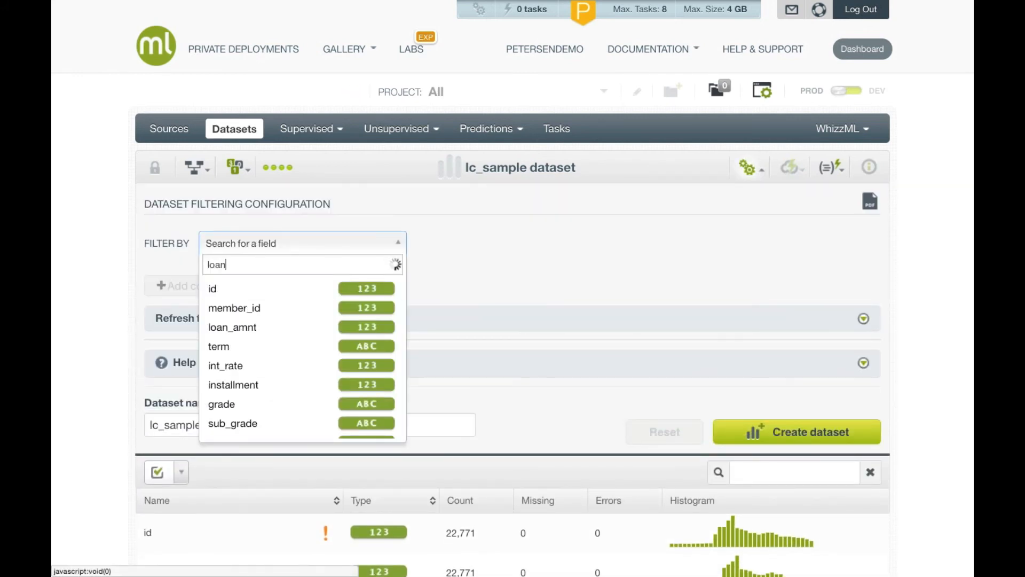
{"action": "key", "text": "BackSpace"}
{"action": "key", "text": "BackSpace"}
{"action": "key", "text": "BackSpace"}
{"action": "key", "text": "BackSpace"}
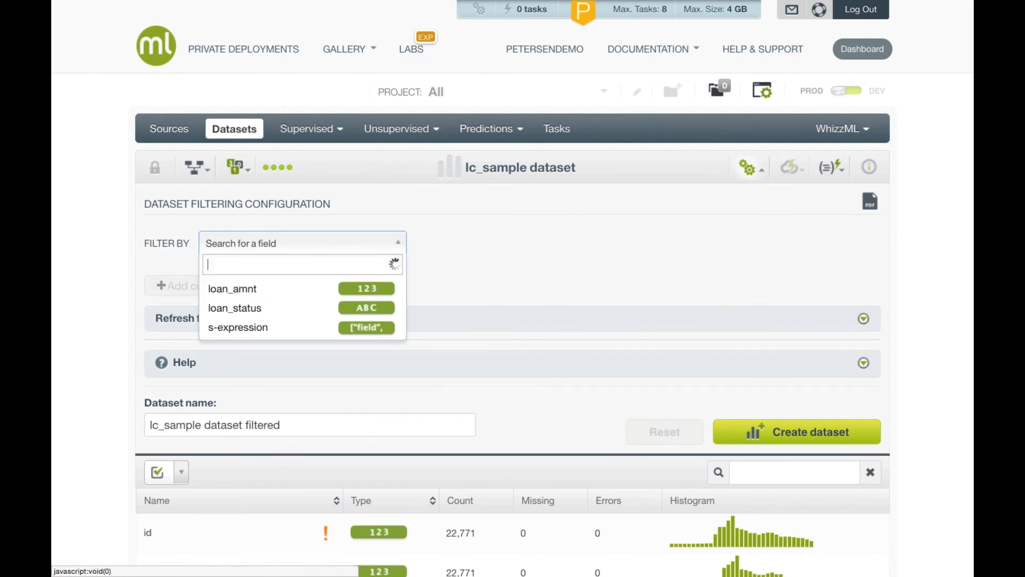
{"action": "key", "text": "Down"}
{"action": "key", "text": "Down"}
{"action": "key", "text": "Down"}
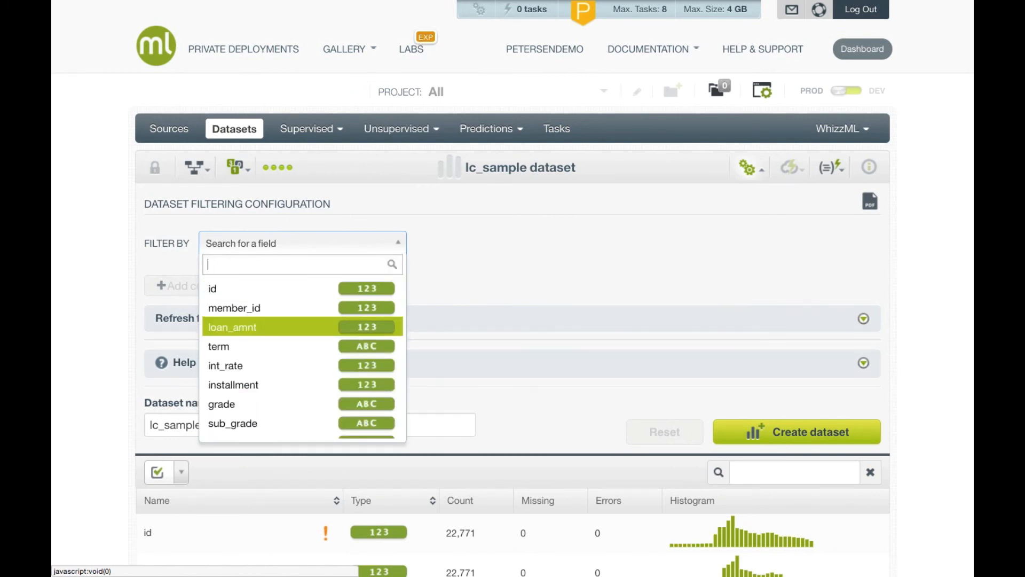
{"action": "key", "text": "Up"}
{"action": "key", "text": "Return"}
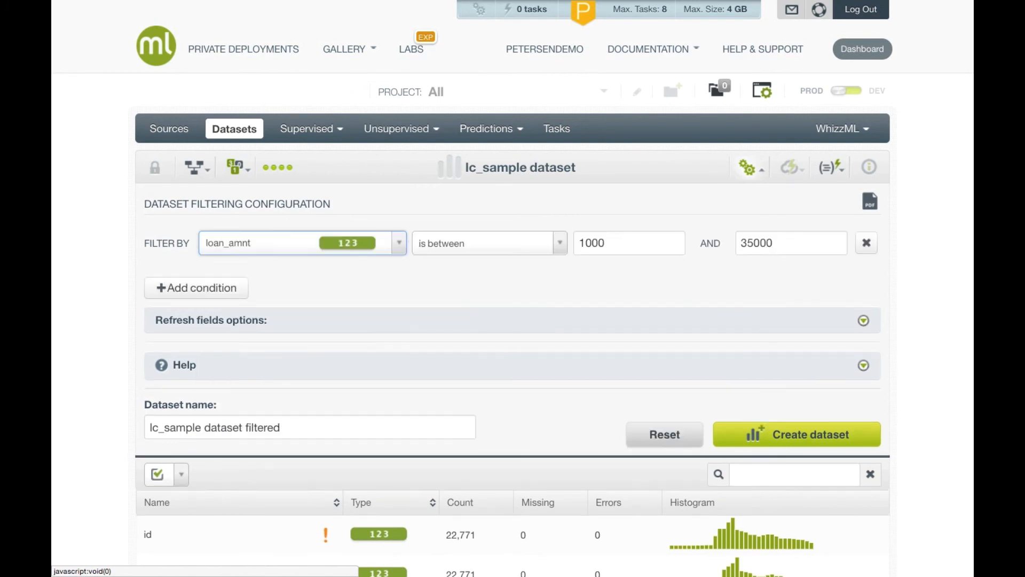
Step: Review the comparison, equality, missing-value and statistics operators offered for the numeric loan_amnt filter
{"action": "left_click", "coordinate": [463, 243]}
{"action": "scroll", "coordinate": [477, 293], "scroll_direction": "down", "scroll_amount": 1}
{"action": "scroll", "coordinate": [477, 293], "scroll_direction": "down", "scroll_amount": 1}
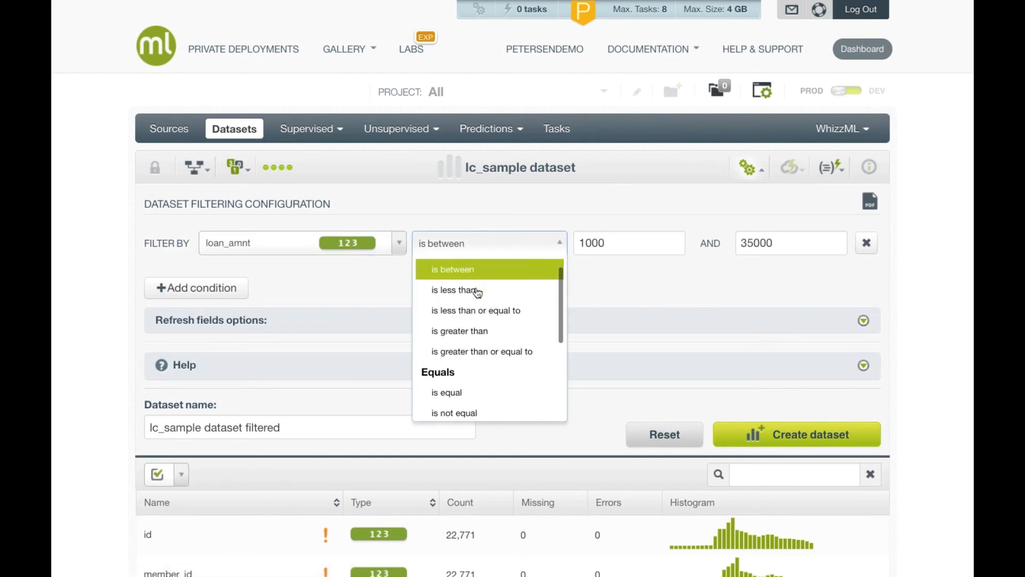
{"action": "scroll", "coordinate": [477, 293], "scroll_direction": "up", "scroll_amount": 1}
{"action": "scroll", "coordinate": [477, 292], "scroll_direction": "down", "scroll_amount": 3}
{"action": "scroll", "coordinate": [477, 292], "scroll_direction": "down", "scroll_amount": 5}
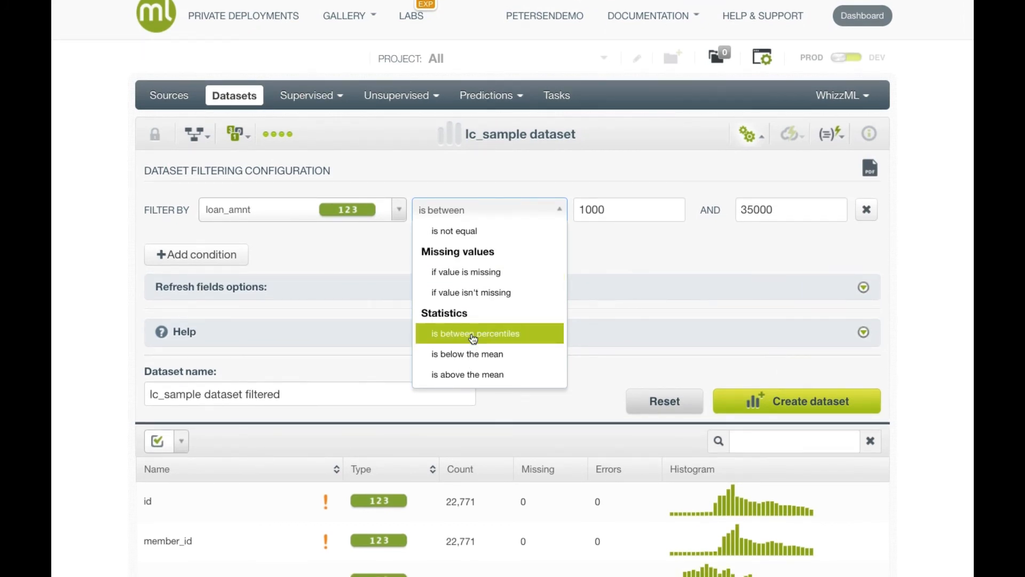
{"action": "left_click", "coordinate": [319, 232]}
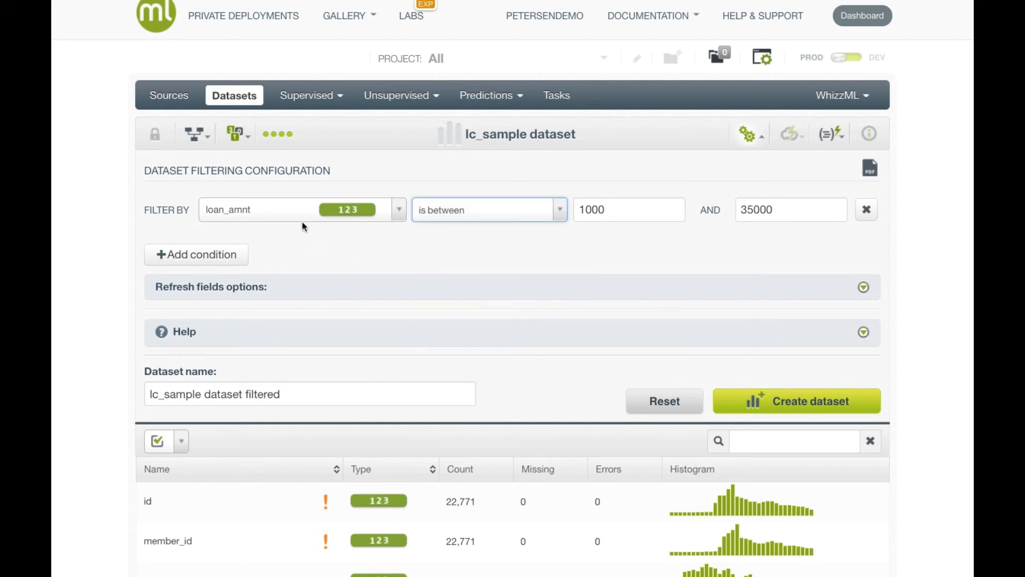
Step: Switch the filter field to loan_status and keep its equals operator
{"action": "left_click", "coordinate": [297, 218]}
{"action": "type", "text": "loan"}
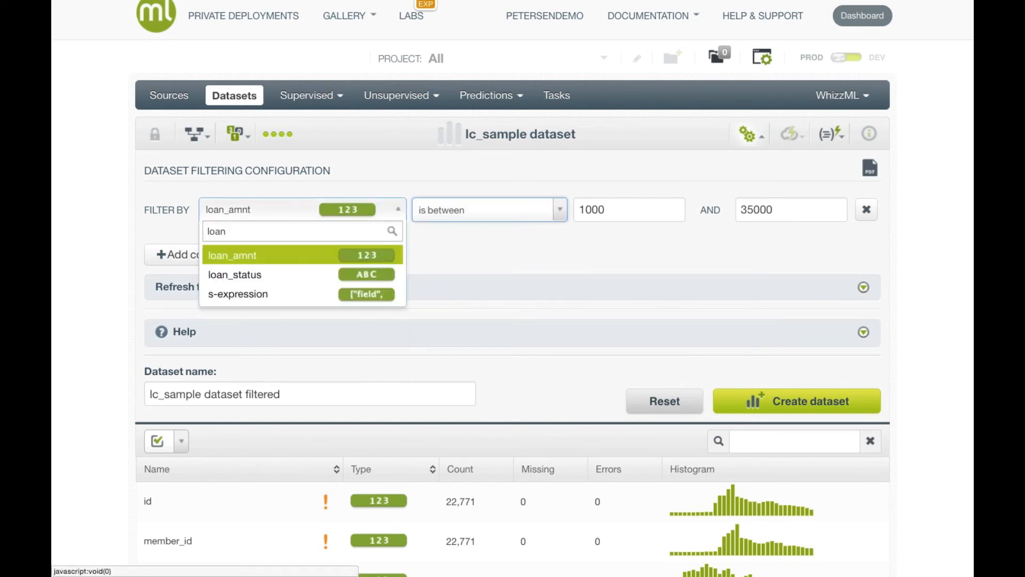
{"action": "key", "text": "Return"}
{"action": "left_click", "coordinate": [433, 208]}
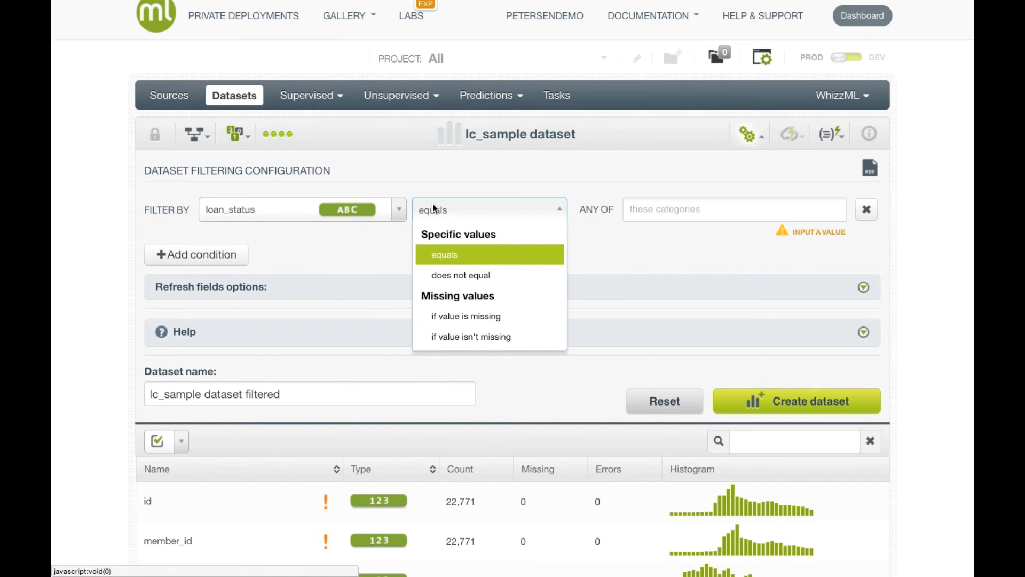
{"action": "scroll", "coordinate": [461, 276], "scroll_direction": "down", "scroll_amount": 1}
{"action": "left_click", "coordinate": [458, 223]}
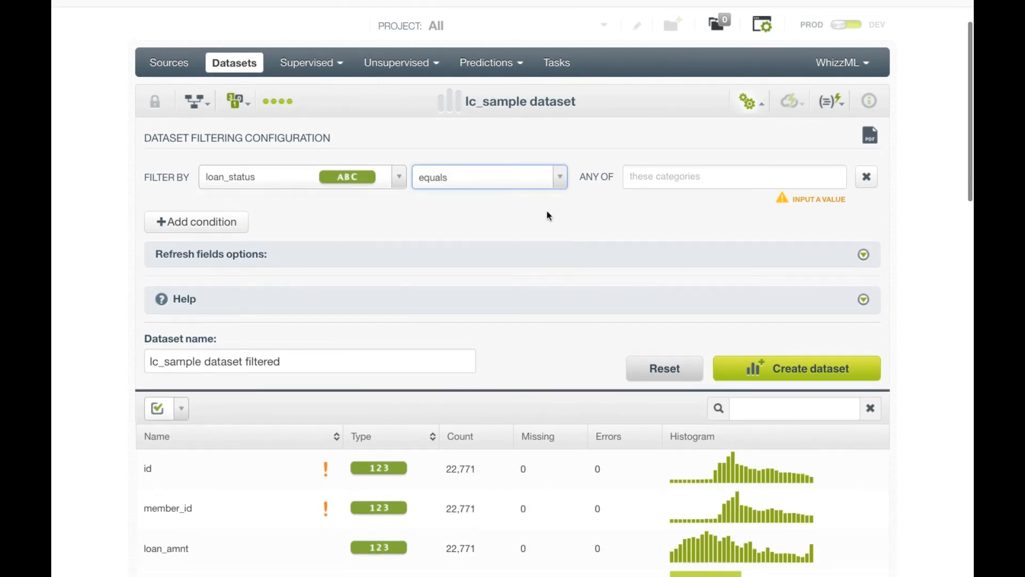
Step: Set the loan_status filter to match any of Fully Paid, Default and Charged Off
{"action": "left_click", "coordinate": [685, 176]}
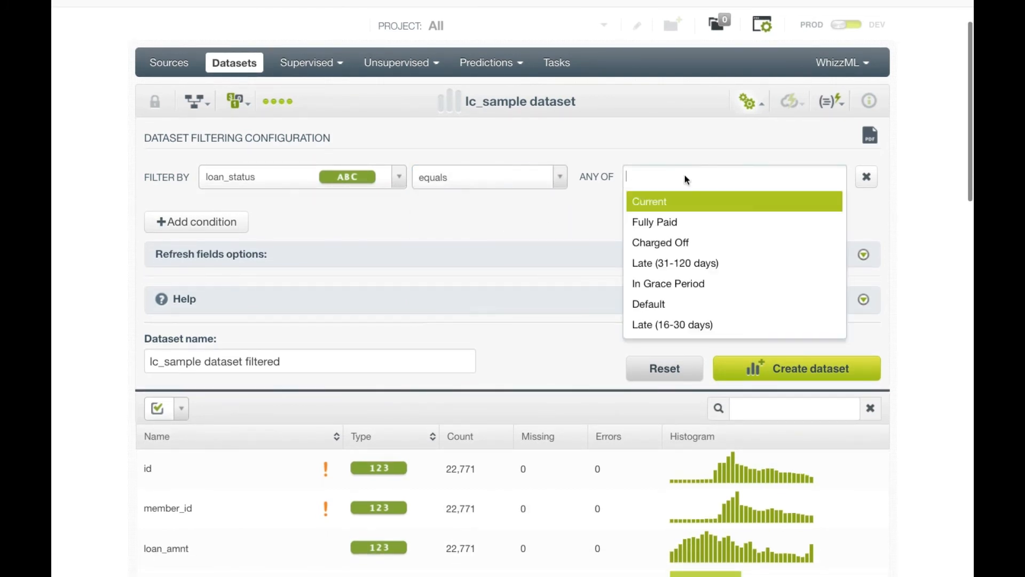
{"action": "left_click", "coordinate": [682, 226]}
{"action": "left_click", "coordinate": [716, 177]}
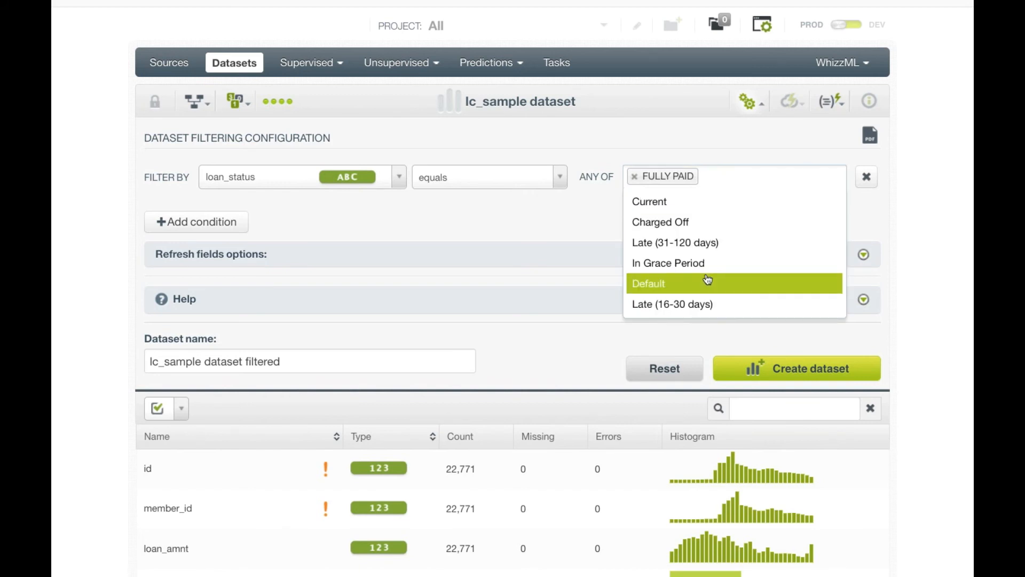
{"action": "left_click", "coordinate": [708, 279]}
{"action": "left_click", "coordinate": [785, 175]}
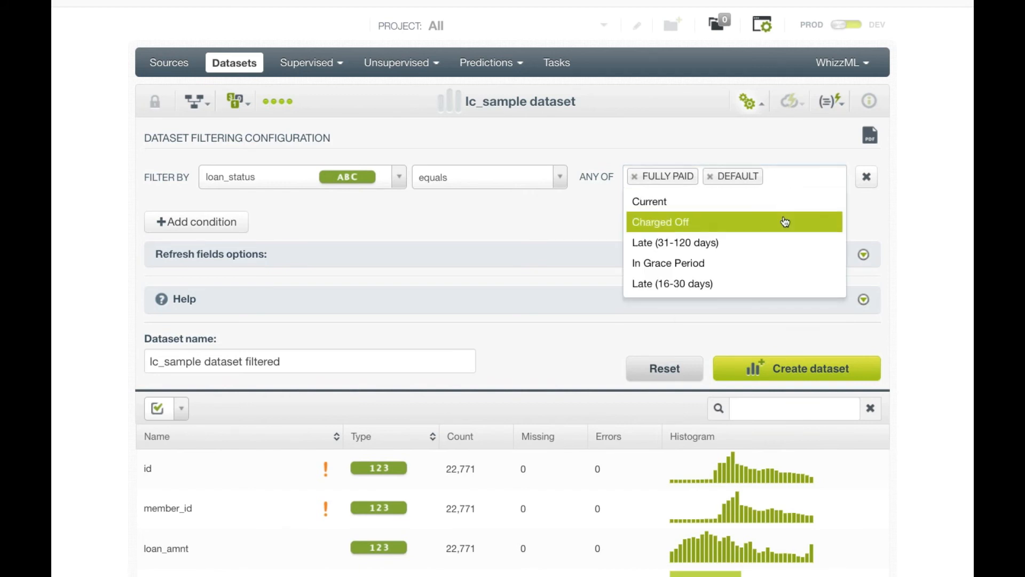
{"action": "left_click", "coordinate": [785, 221]}
Step: Name the filtered dataset lc_sample closed and create it
{"action": "left_click_drag", "start_coordinate": [206, 382], "coordinate": [311, 400]}
{"action": "type", "text": "closed"}
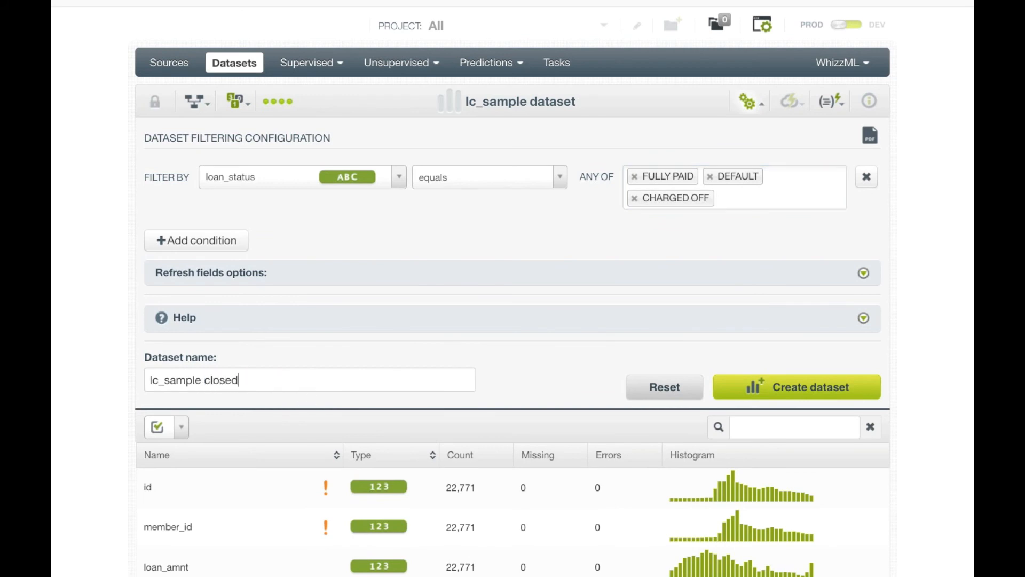
{"action": "left_click", "coordinate": [763, 394]}
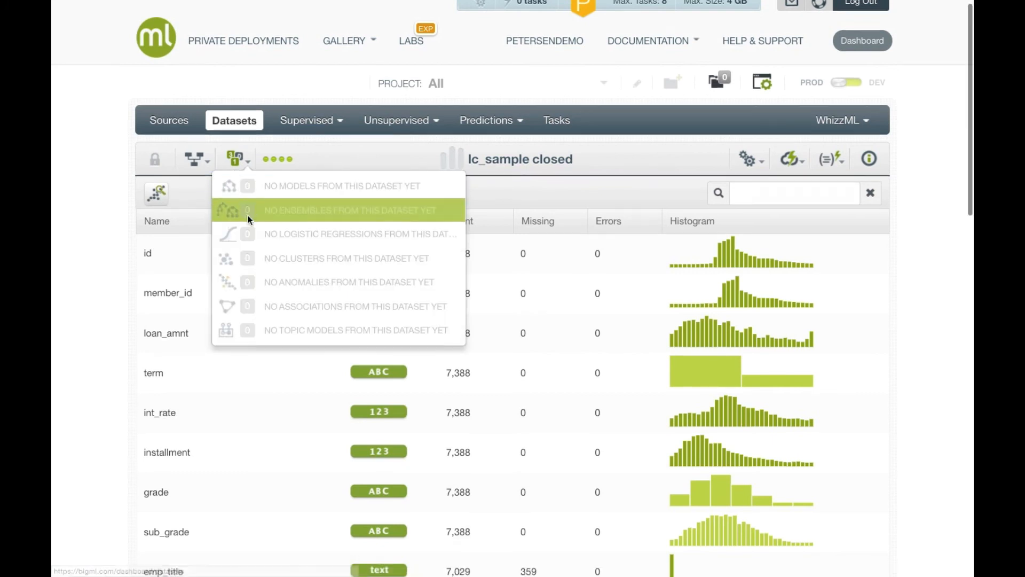
Step: Check the instances of each loan_status category in the histogram of the lc_sample closed dataset
{"action": "scroll", "coordinate": [247, 219], "scroll_direction": "down", "scroll_amount": 12}
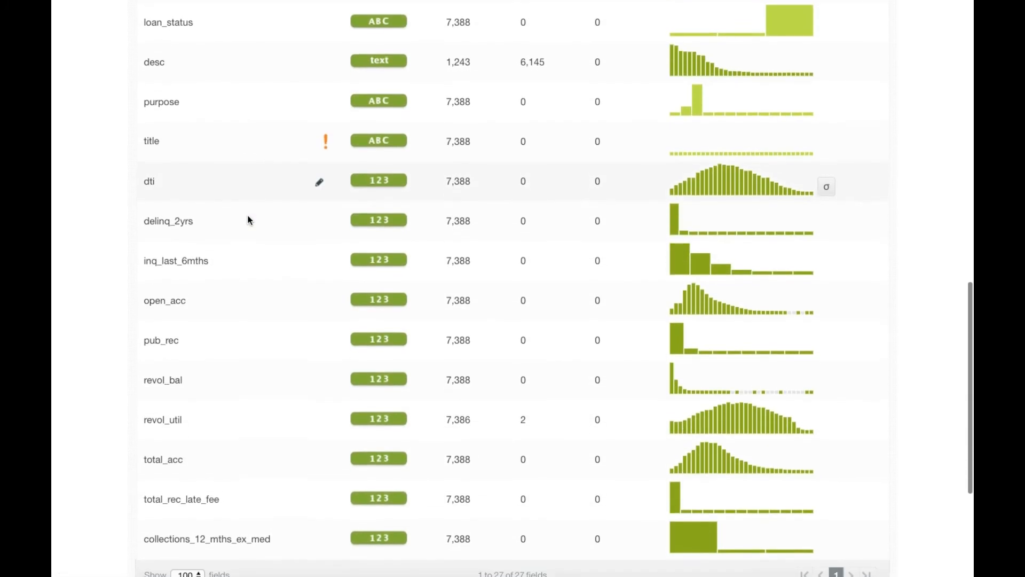
{"action": "scroll", "coordinate": [247, 219], "scroll_direction": "up", "scroll_amount": 3}
{"action": "scroll", "coordinate": [248, 219], "scroll_direction": "up", "scroll_amount": 1}
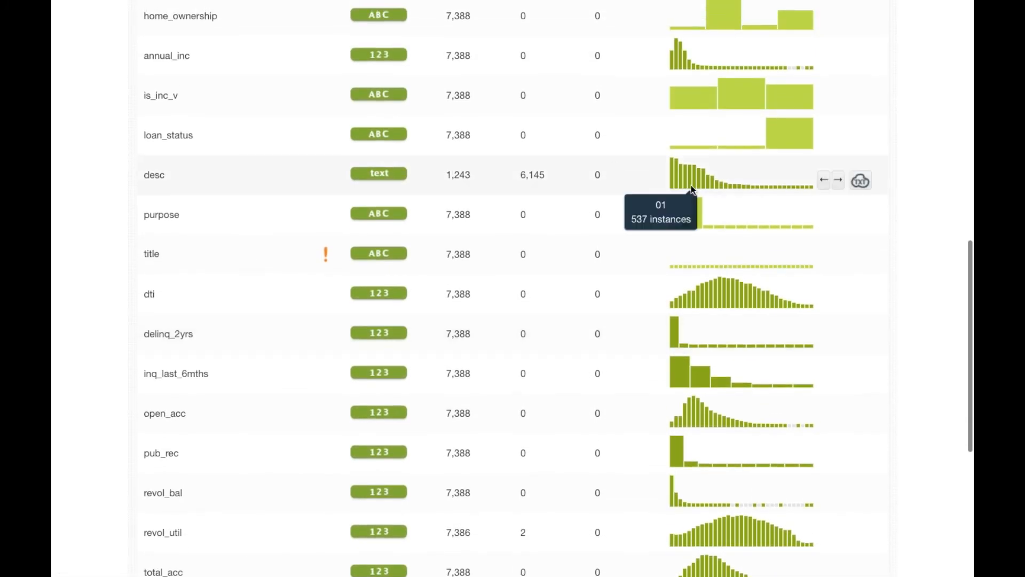
{"action": "mouse_move", "coordinate": [701, 146]}
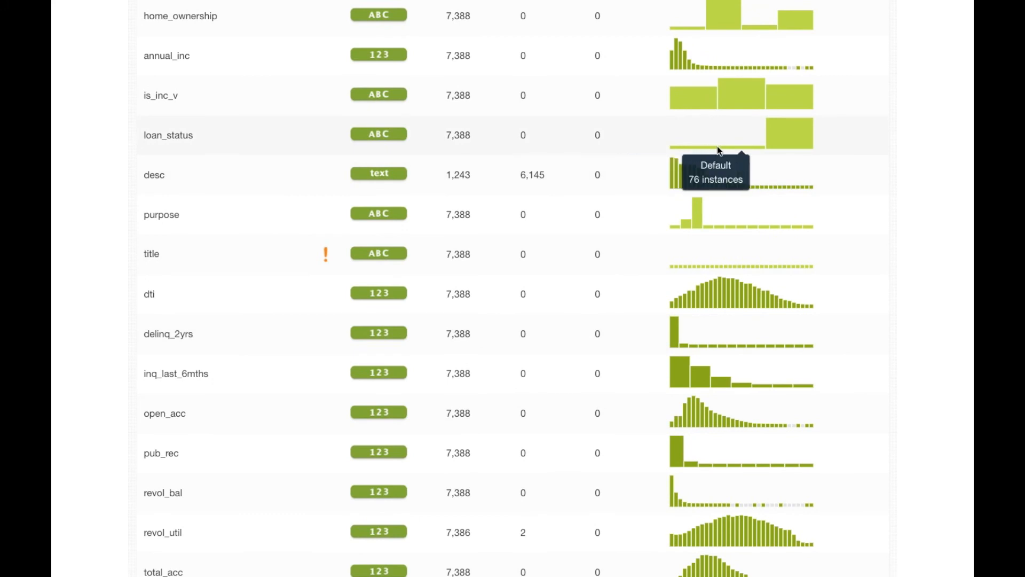
{"action": "mouse_move", "coordinate": [748, 145]}
{"action": "mouse_move", "coordinate": [781, 141]}
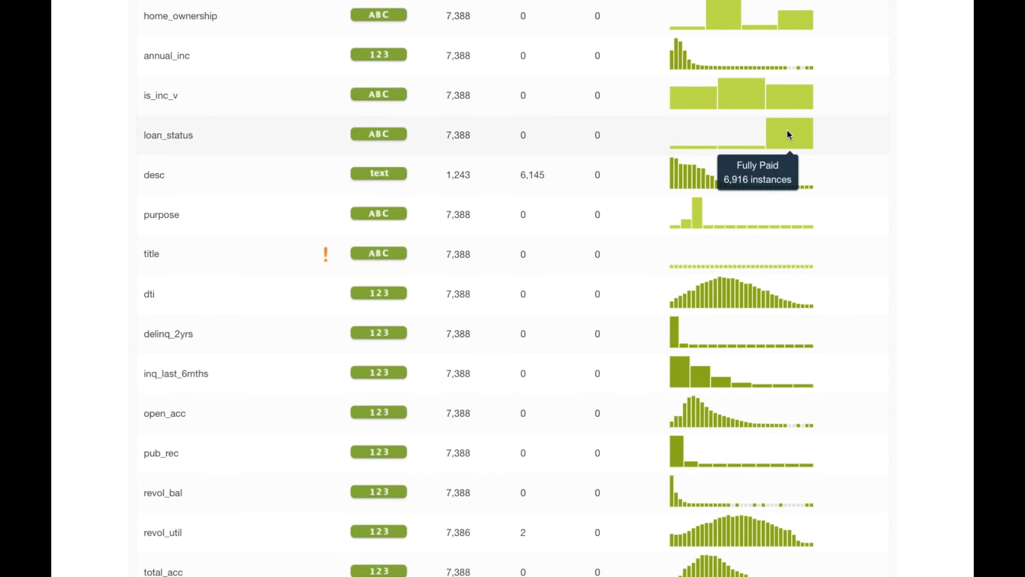
Step: Start adding a new field to the lc_sample closed dataset and name it quality
{"action": "scroll", "coordinate": [788, 133], "scroll_direction": "up", "scroll_amount": 10}
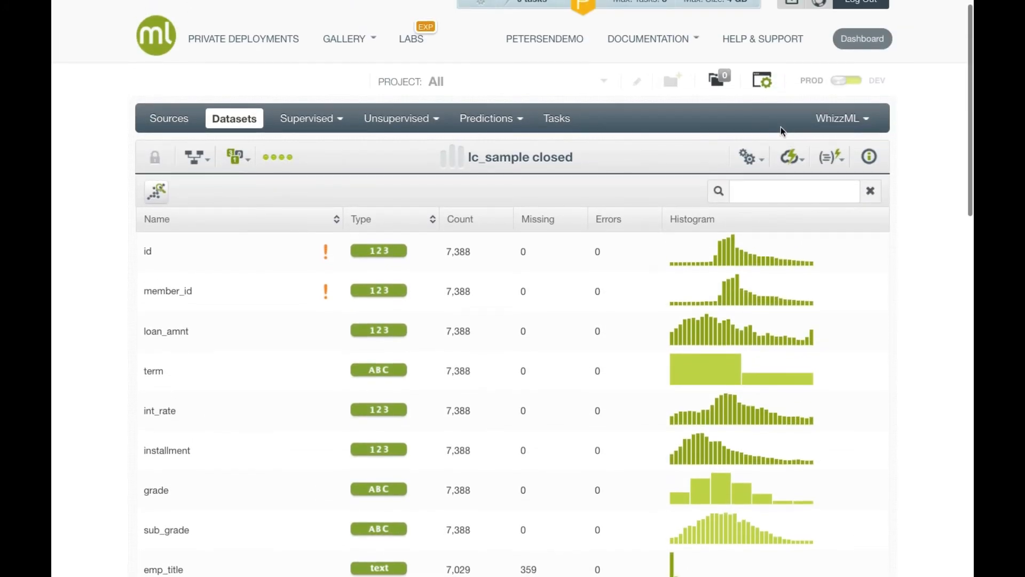
{"action": "left_click", "coordinate": [749, 156]}
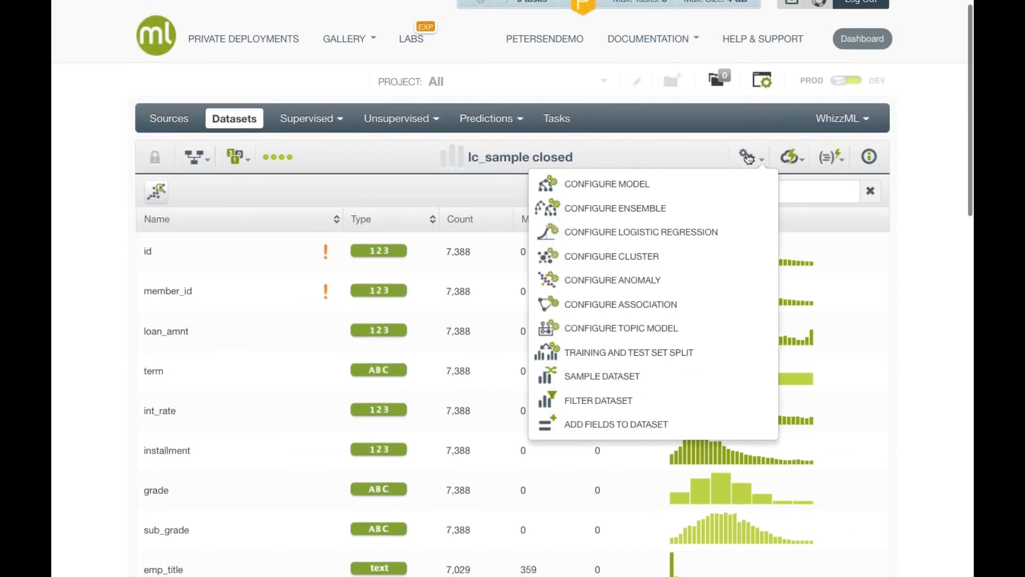
{"action": "left_click", "coordinate": [683, 427]}
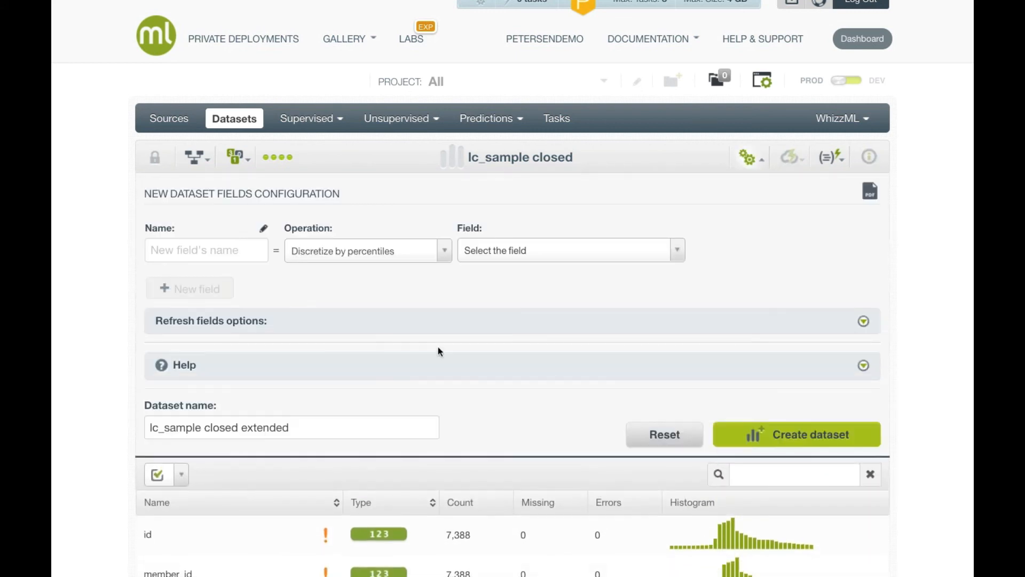
{"action": "type", "text": "quality"}
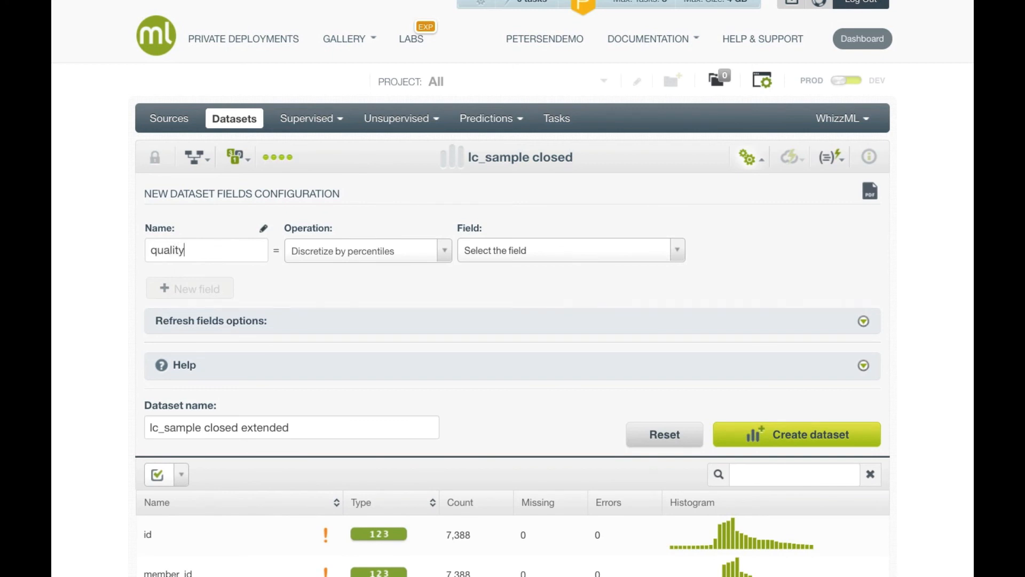
Step: Review the available operations for the quality field and choose Lisp s-expression
{"action": "left_click", "coordinate": [299, 257]}
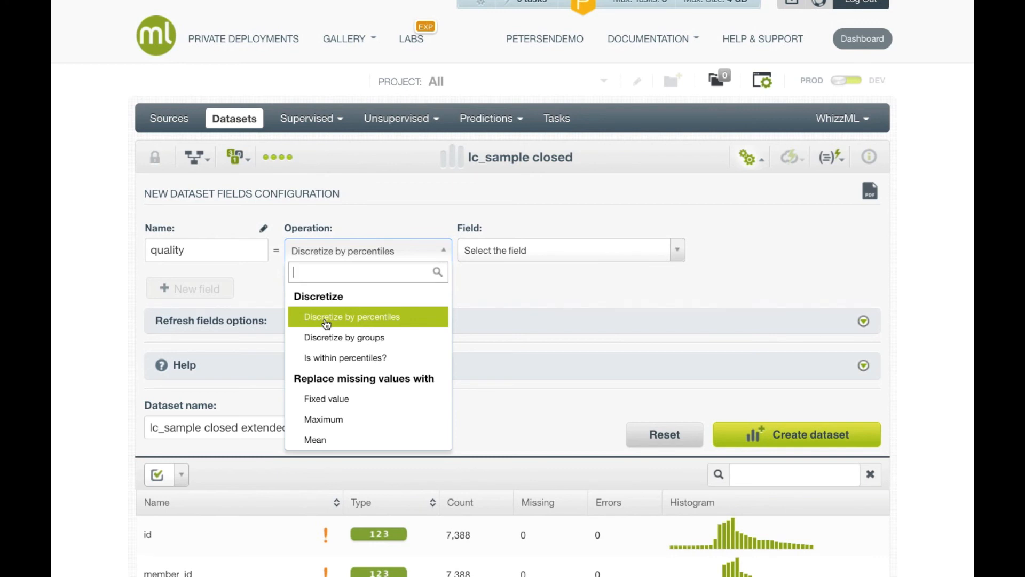
{"action": "scroll", "coordinate": [327, 323], "scroll_direction": "down", "scroll_amount": 2}
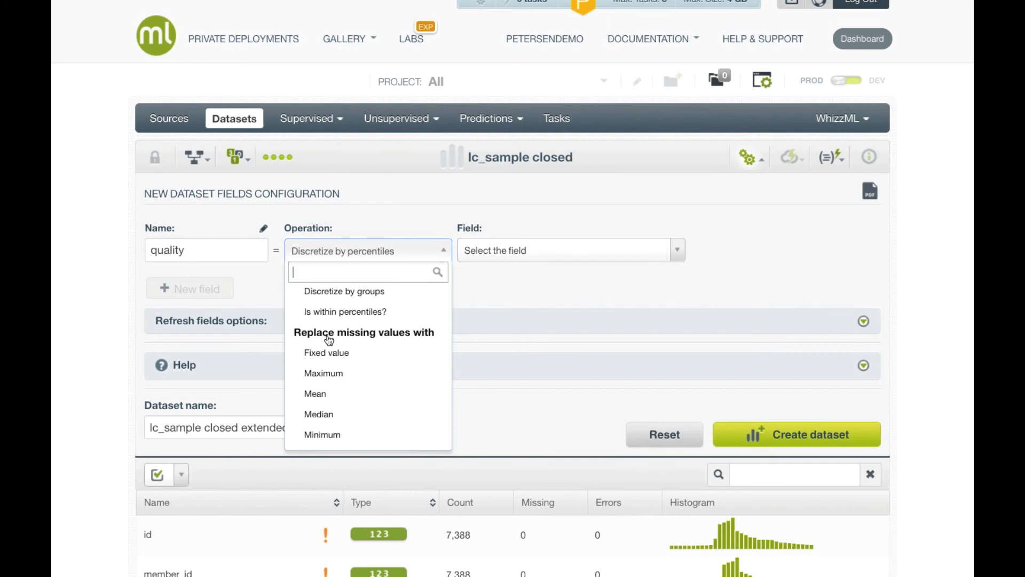
{"action": "scroll", "coordinate": [330, 340], "scroll_direction": "down", "scroll_amount": 1}
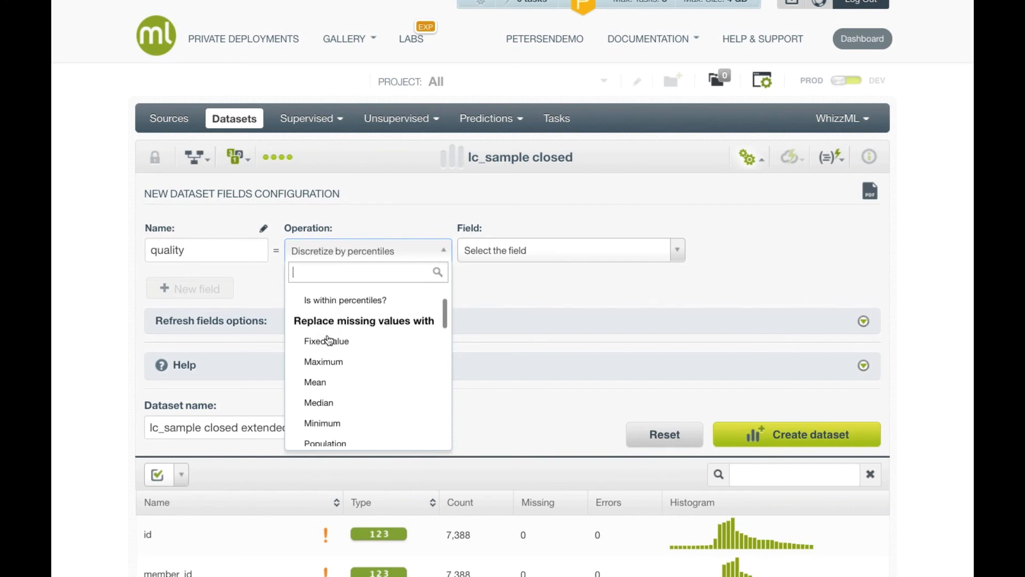
{"action": "scroll", "coordinate": [329, 340], "scroll_direction": "down", "scroll_amount": 1}
{"action": "scroll", "coordinate": [329, 340], "scroll_direction": "down", "scroll_amount": 4}
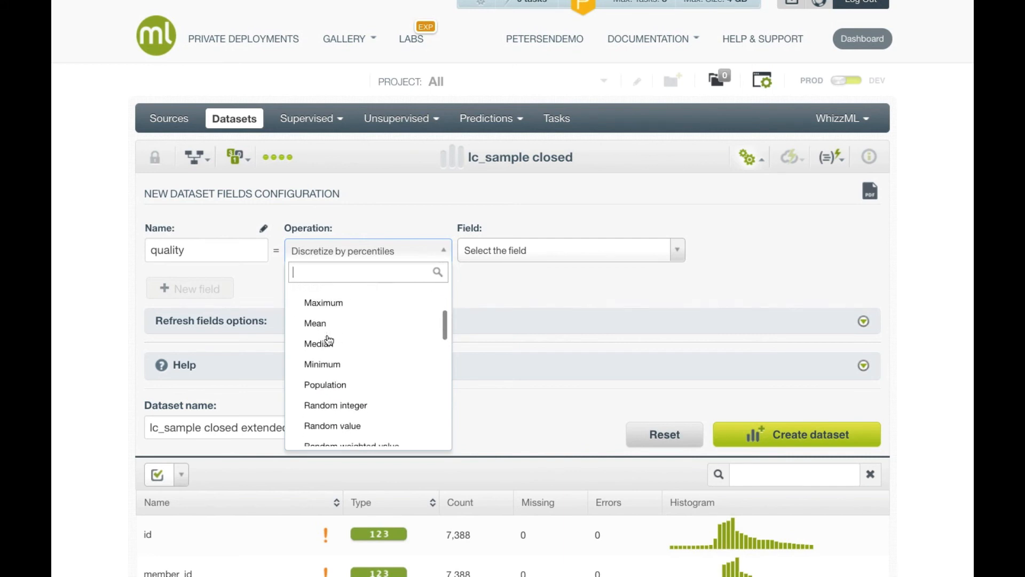
{"action": "scroll", "coordinate": [330, 340], "scroll_direction": "down", "scroll_amount": 3}
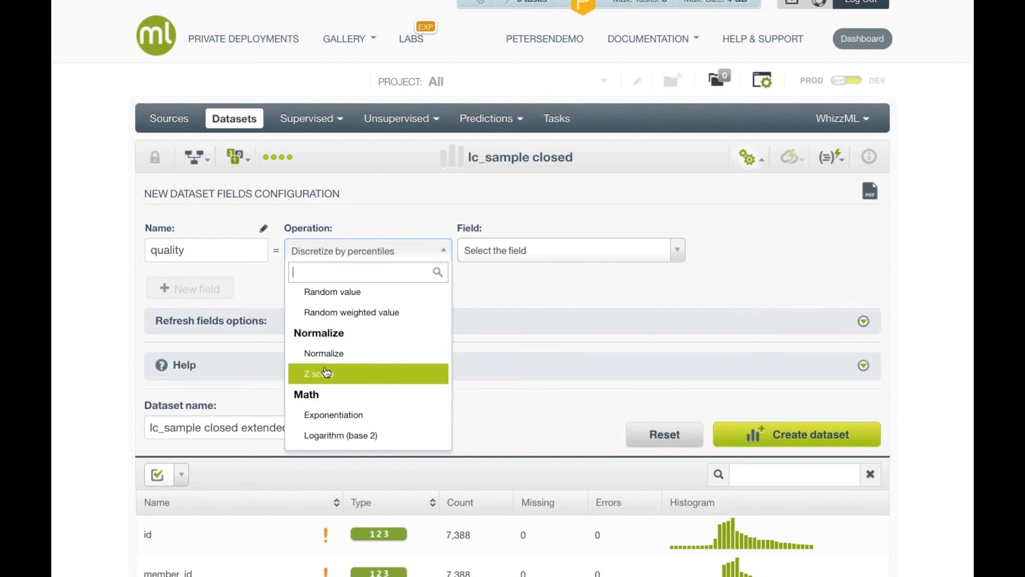
{"action": "scroll", "coordinate": [330, 376], "scroll_direction": "down", "scroll_amount": 3}
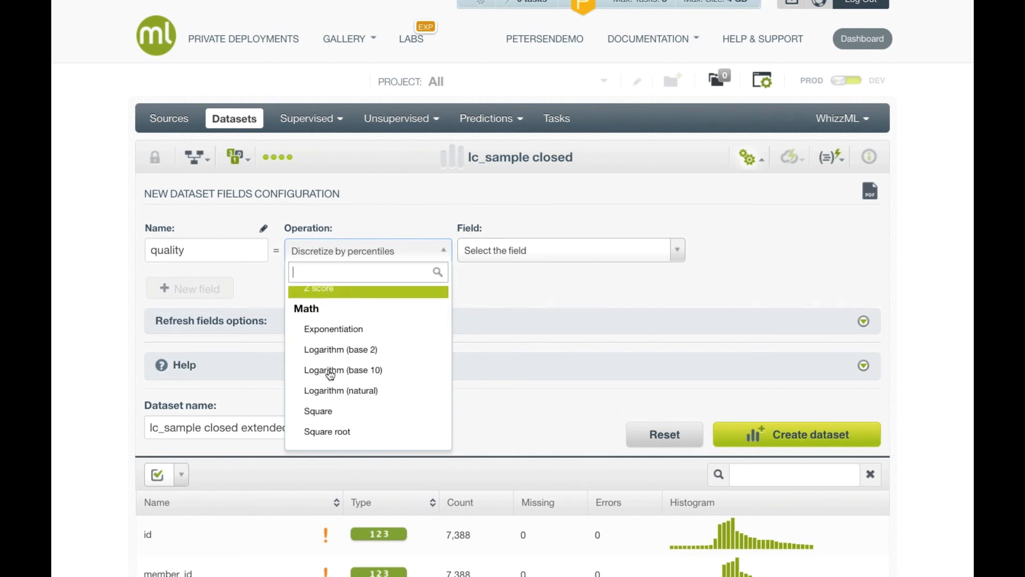
{"action": "scroll", "coordinate": [335, 398], "scroll_direction": "down", "scroll_amount": 2}
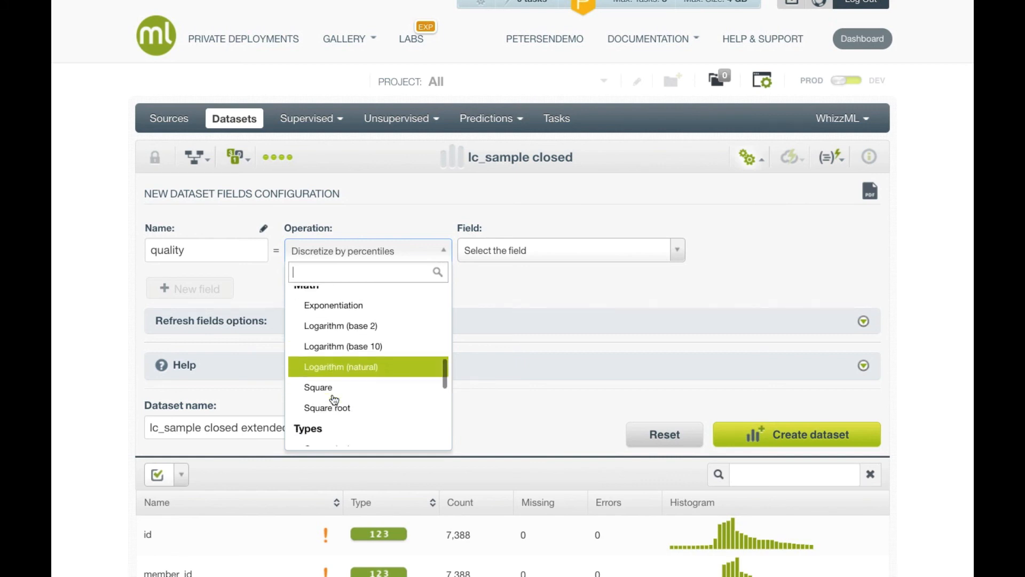
{"action": "scroll", "coordinate": [334, 399], "scroll_direction": "down", "scroll_amount": 3}
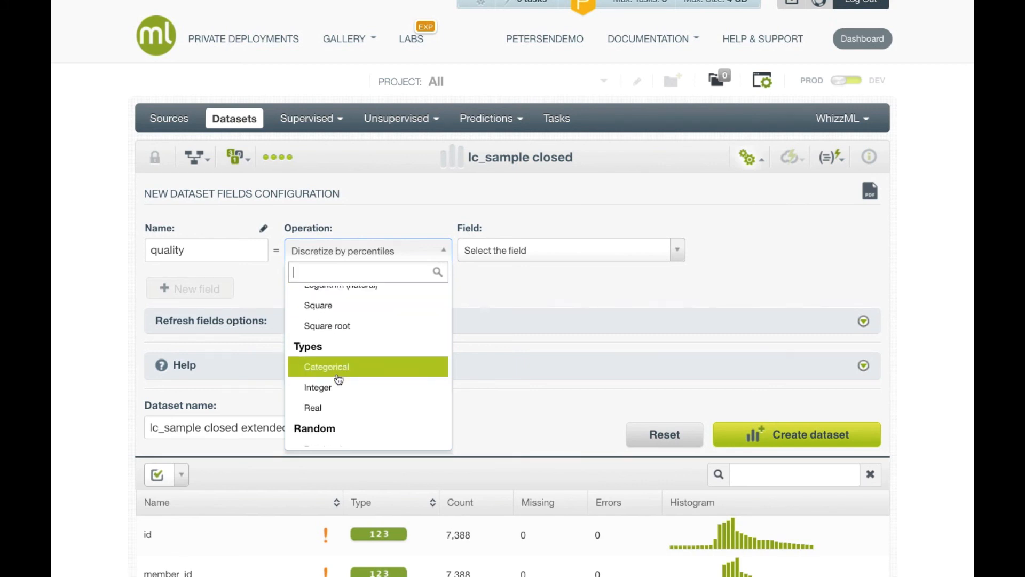
{"action": "scroll", "coordinate": [339, 379], "scroll_direction": "down", "scroll_amount": 3}
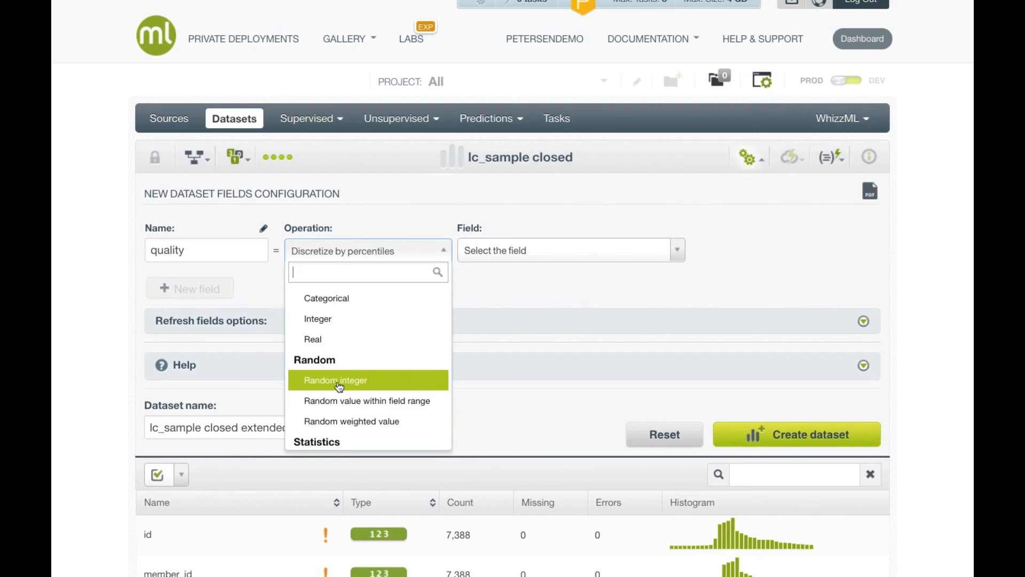
{"action": "scroll", "coordinate": [339, 386], "scroll_direction": "down", "scroll_amount": 3}
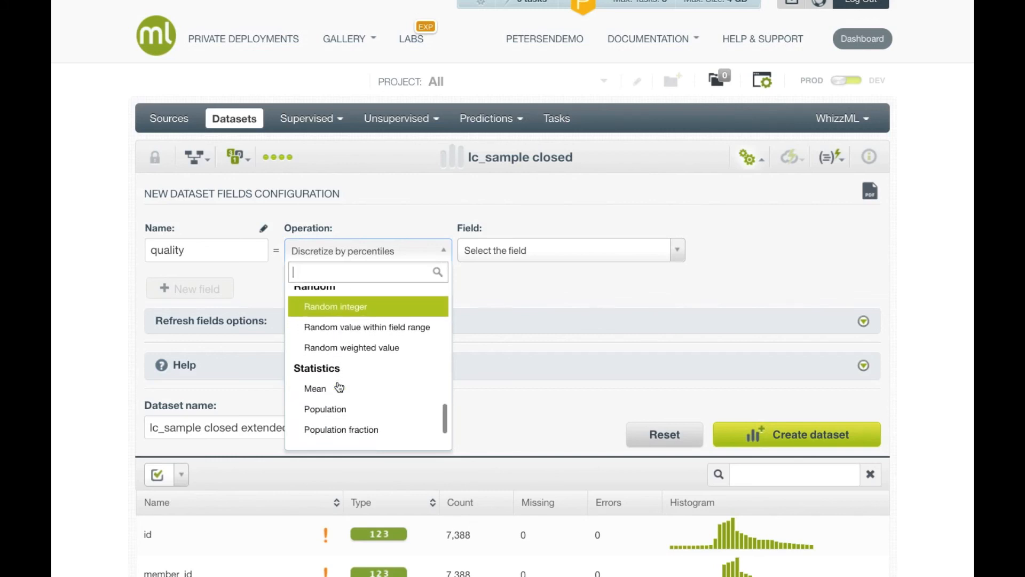
{"action": "scroll", "coordinate": [339, 387], "scroll_direction": "down", "scroll_amount": 1}
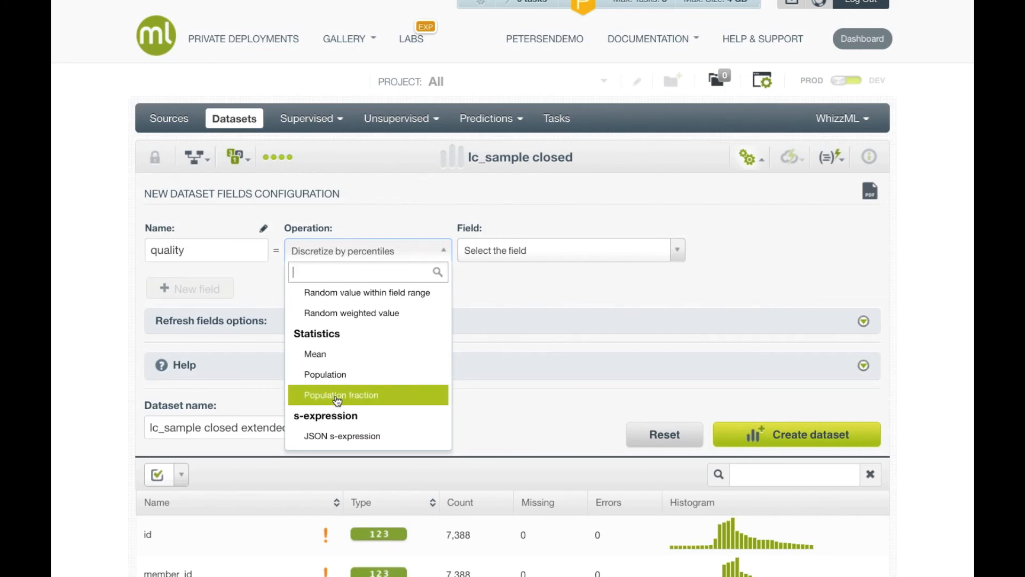
{"action": "scroll", "coordinate": [338, 401], "scroll_direction": "down", "scroll_amount": 3}
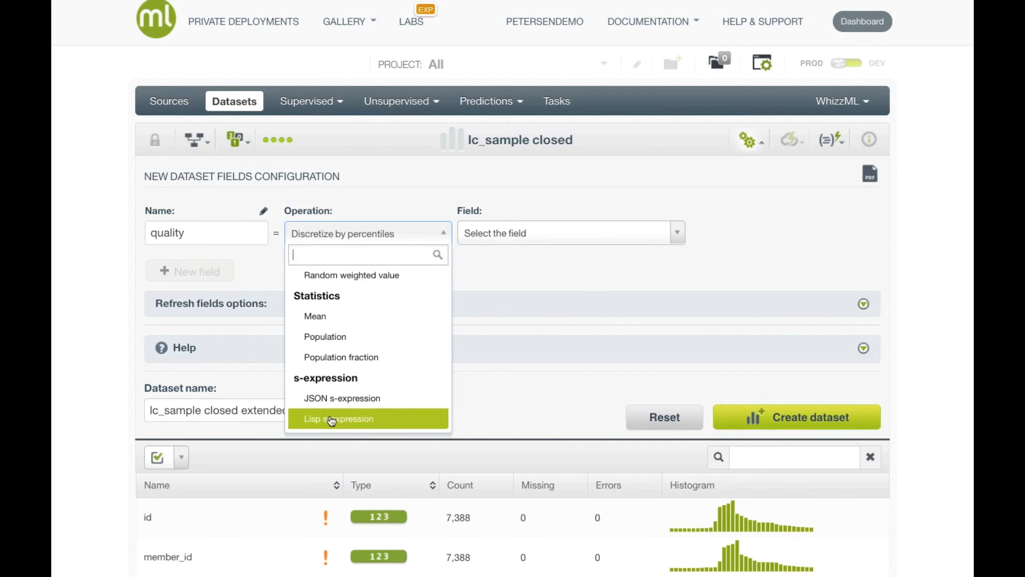
{"action": "left_click", "coordinate": [331, 420]}
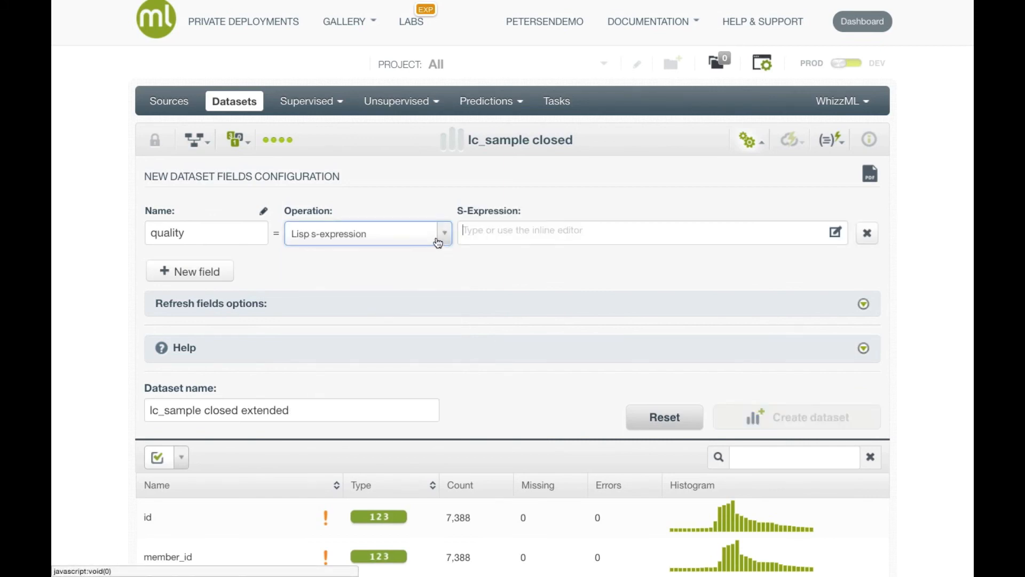
Step: Enter the s-expression (if ( = (field "loan_status") "Fully Paid") "good" "bad")) for the quality field
{"action": "left_click", "coordinate": [484, 228]}
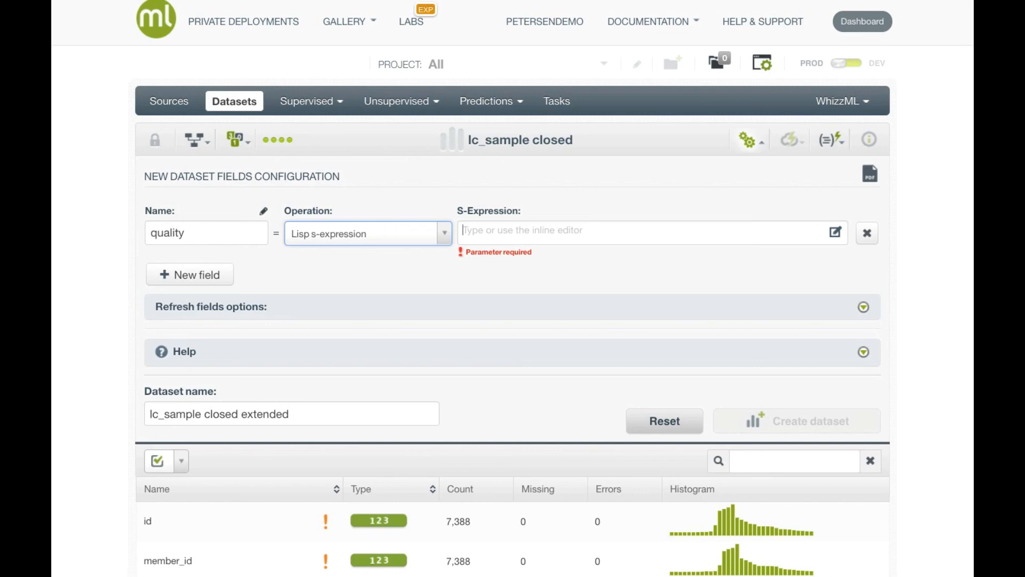
{"action": "type", "text": "("}
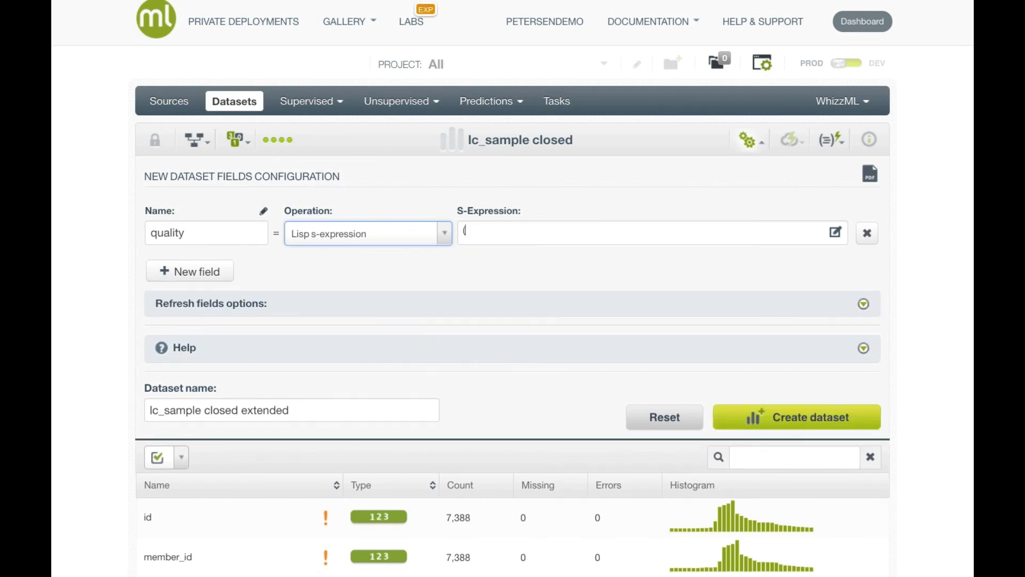
{"action": "type", "text": "if"}
{"action": "type", "text": " (field "}
{"action": "type", "text": "\"loan_status"}
{"action": "type", "text": "\") "}
{"action": "type", "text": "( = "}
{"action": "type", "text": " \""}
{"action": "type", "text": "Fully"}
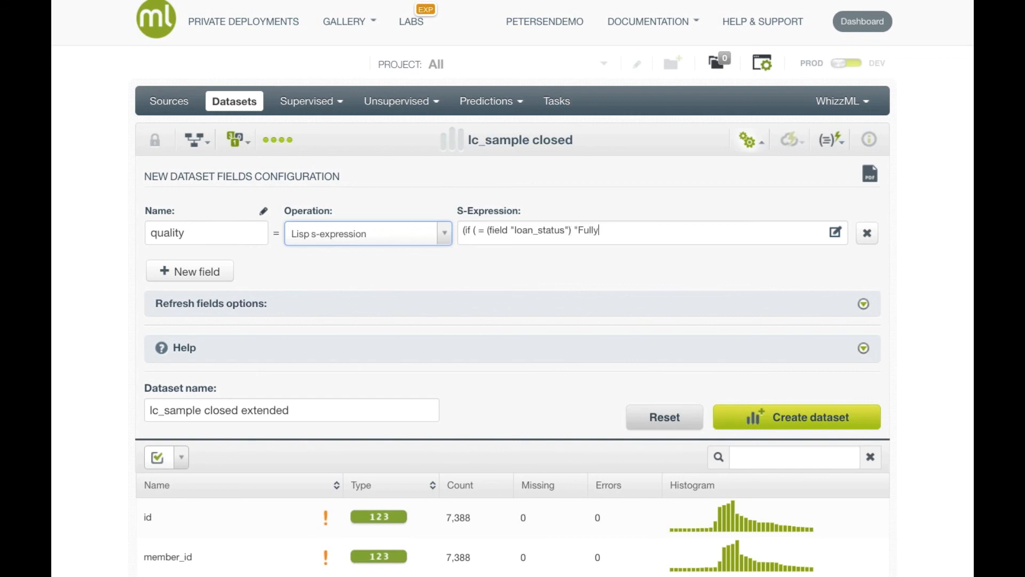
{"action": "type", "text": " Pais"}
{"action": "type", "text": "\") "}
{"action": "type", "text": "\"good\" \"bad"}
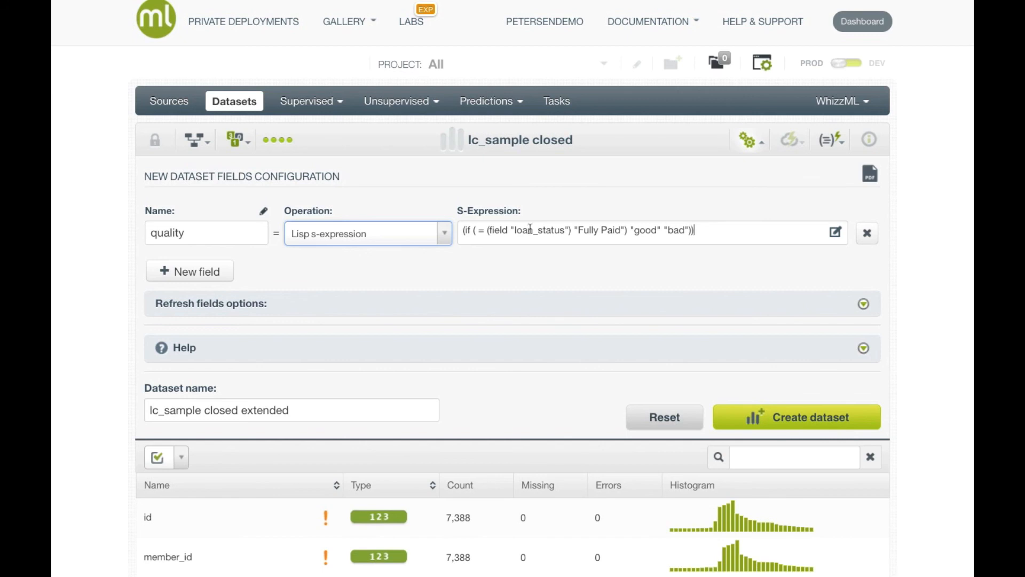
Step: Open the quality expression in the Flatline Editor and validate it
{"action": "left_click", "coordinate": [836, 233]}
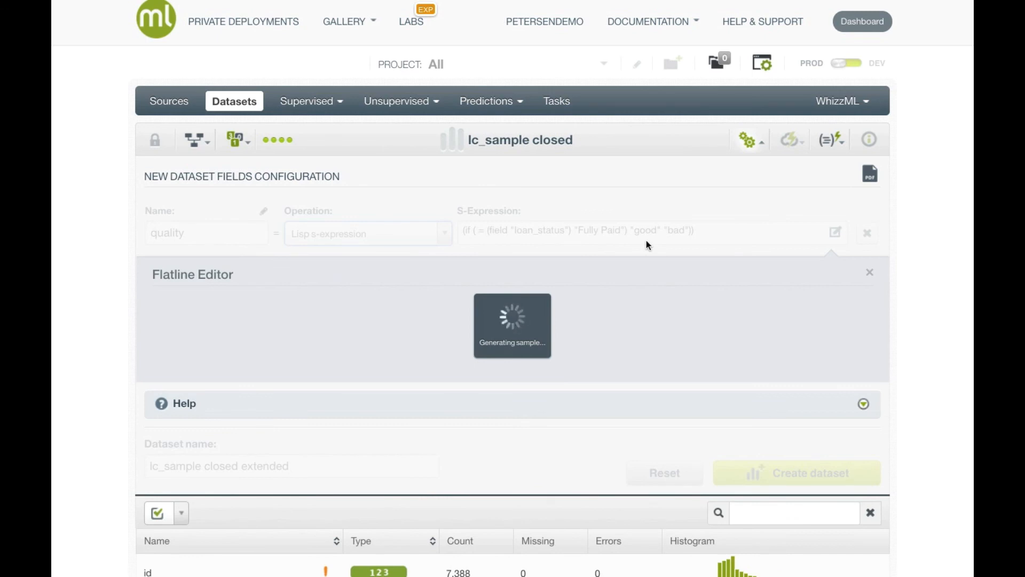
{"action": "scroll", "coordinate": [646, 240], "scroll_direction": "down", "scroll_amount": 3}
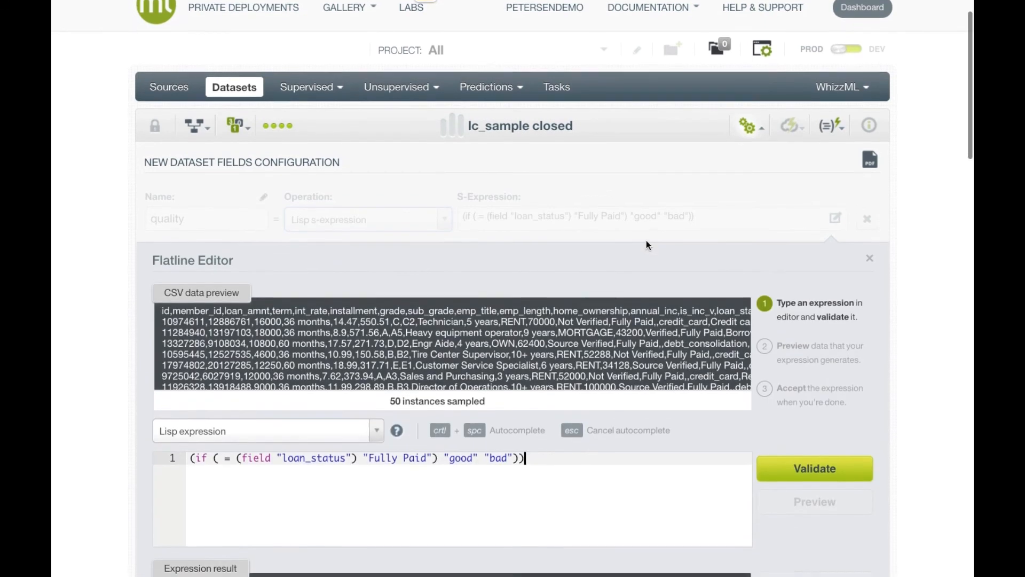
{"action": "left_click_drag", "start_coordinate": [192, 399], "coordinate": [526, 404]}
{"action": "left_click", "coordinate": [721, 403]}
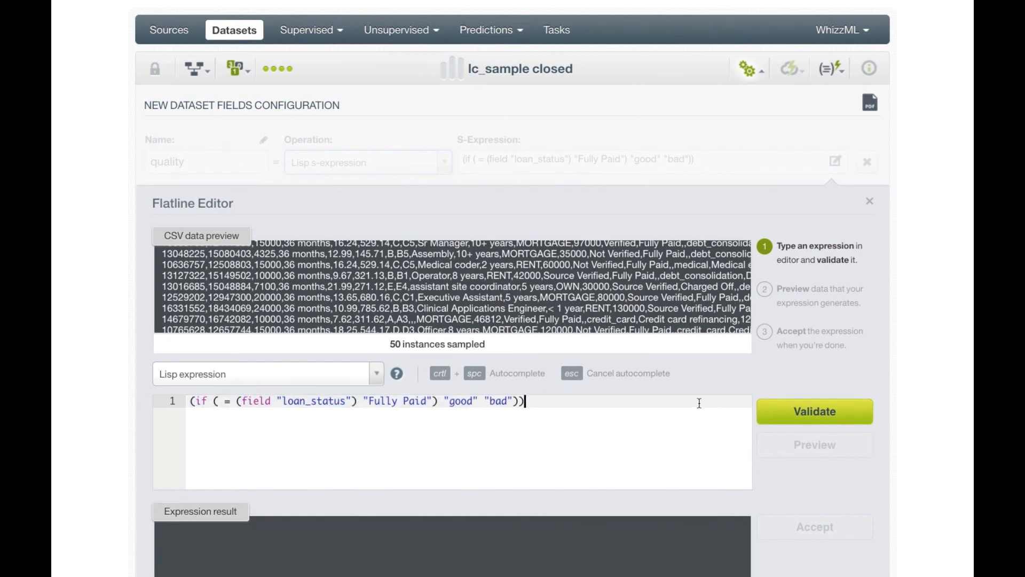
{"action": "left_click", "coordinate": [799, 411]}
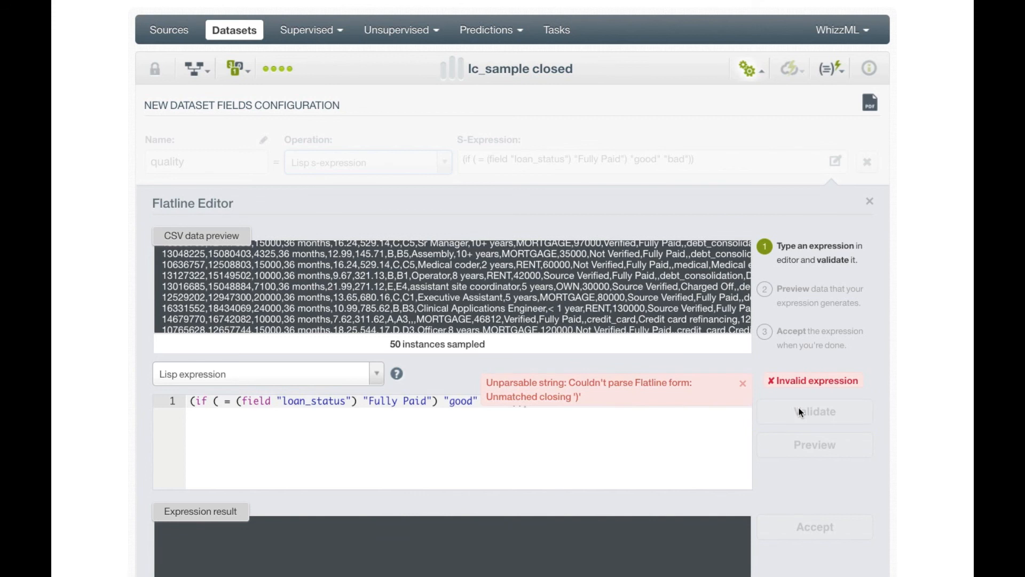
Step: Remove the extra closing parenthesis at the end of the Lisp expression and validate it again
{"action": "left_click", "coordinate": [743, 384]}
{"action": "left_click", "coordinate": [640, 398]}
{"action": "key", "text": "BackSpace"}
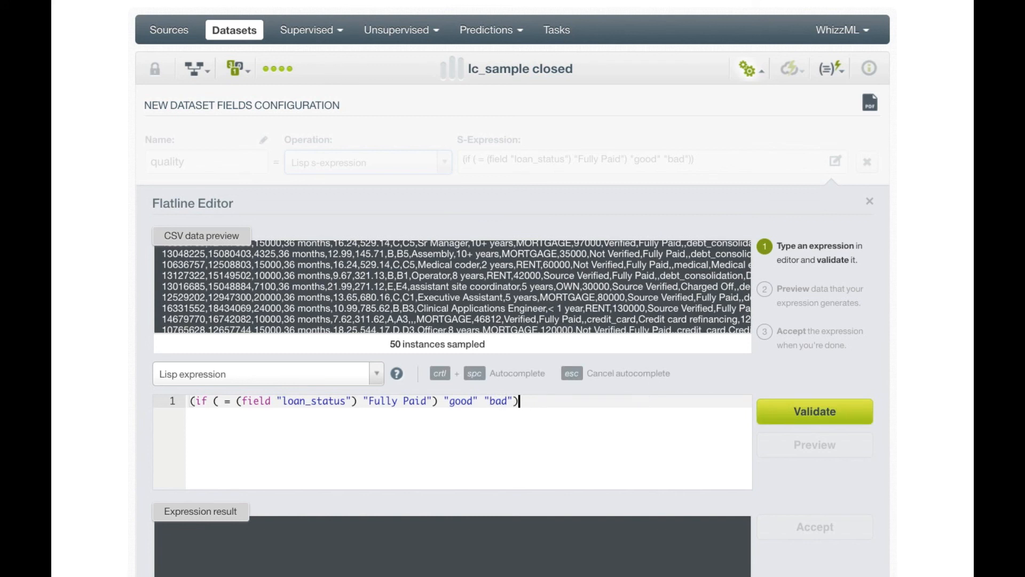
{"action": "left_click", "coordinate": [767, 411]}
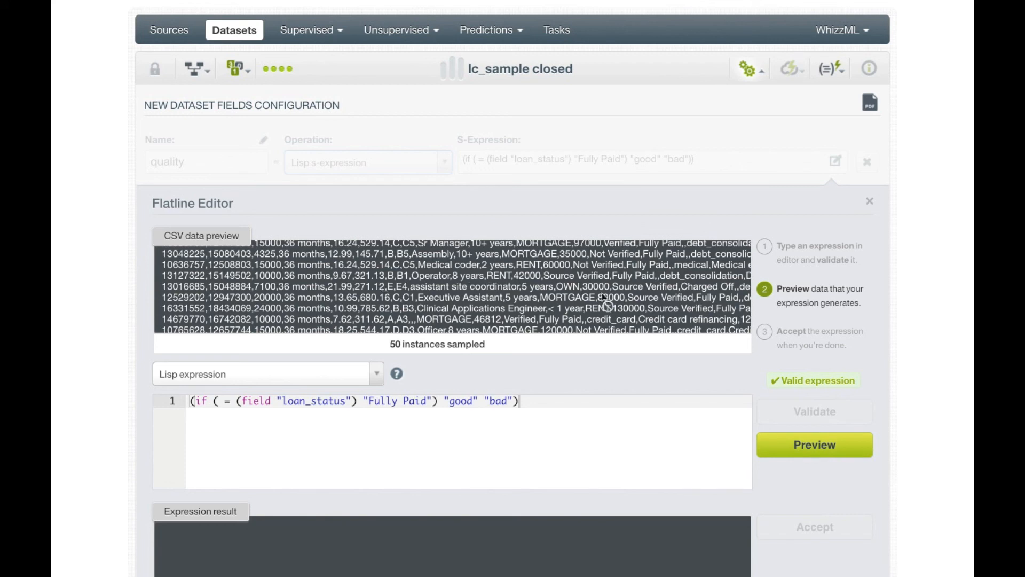
Step: Preview the expression's output and examine the quality column and its values in the expression result
{"action": "left_click", "coordinate": [765, 449]}
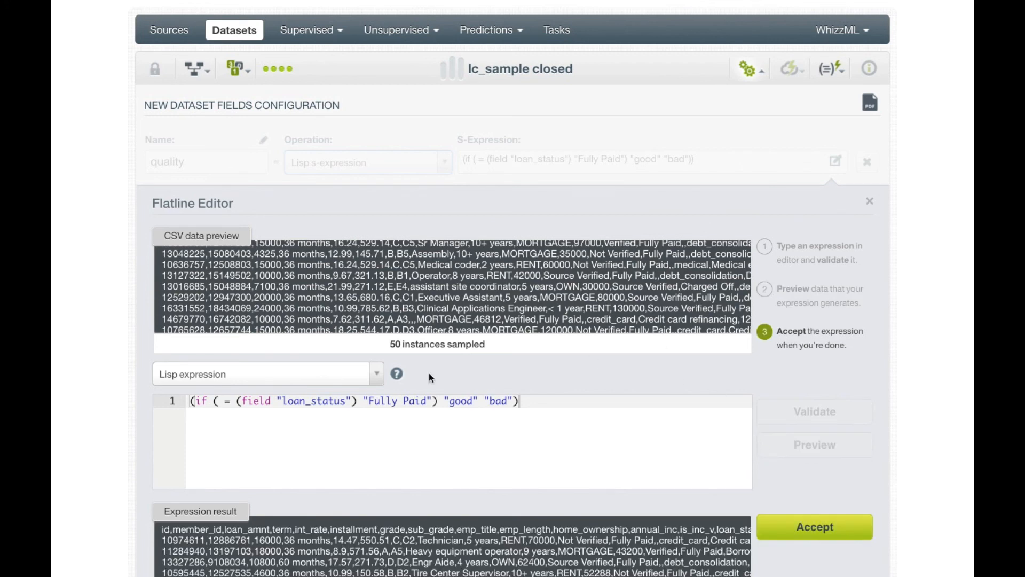
{"action": "scroll", "coordinate": [223, 401], "scroll_direction": "down", "scroll_amount": 2}
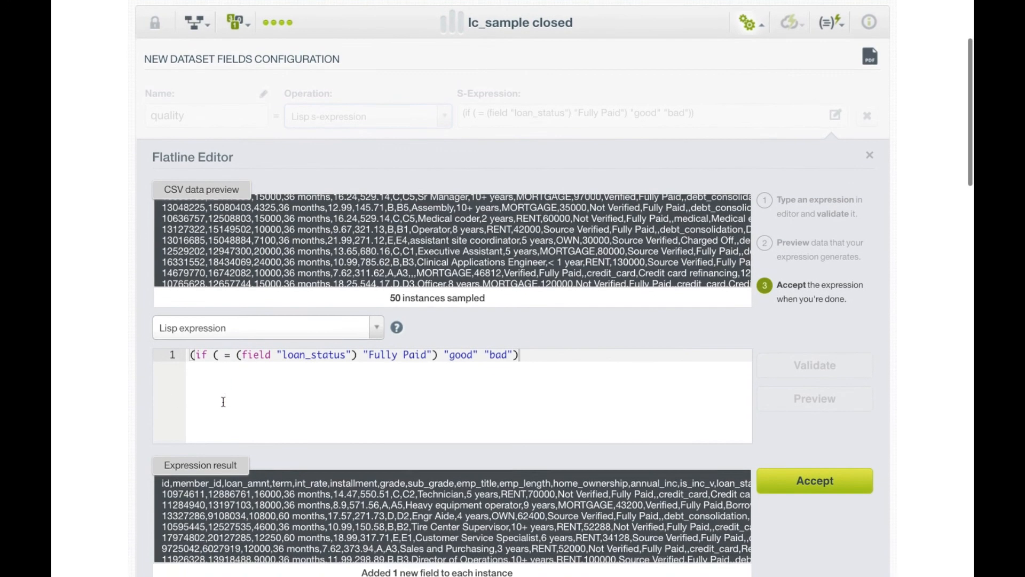
{"action": "scroll", "coordinate": [227, 455], "scroll_direction": "left", "scroll_amount": 2}
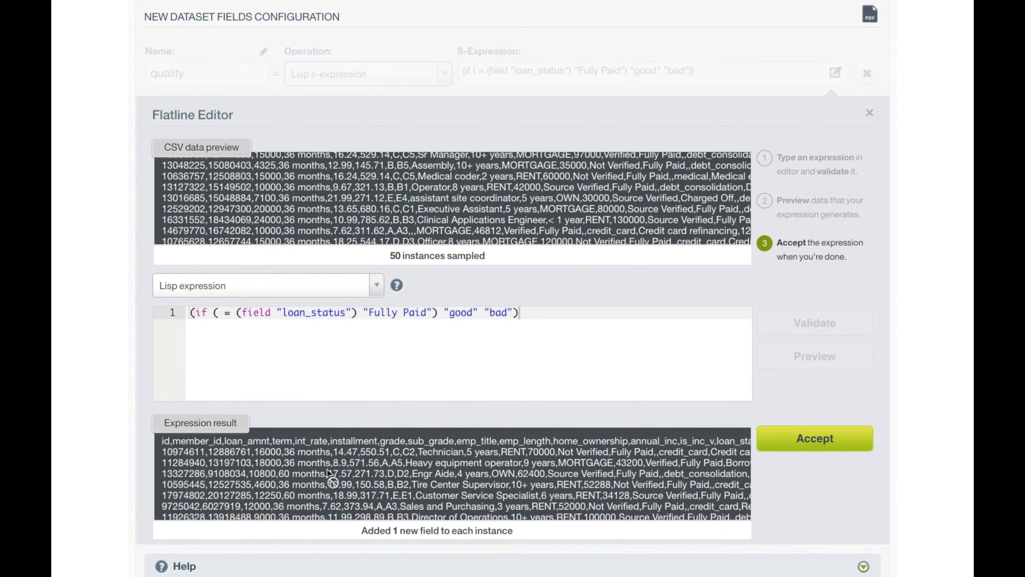
{"action": "scroll", "coordinate": [570, 444], "scroll_direction": "right", "scroll_amount": 3}
{"action": "scroll", "coordinate": [570, 444], "scroll_direction": "right", "scroll_amount": 3}
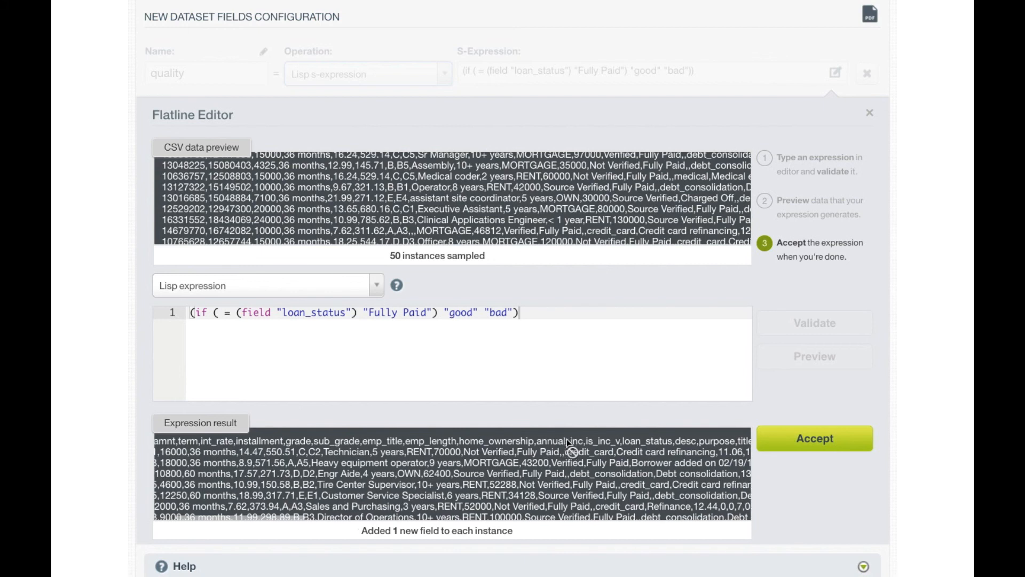
{"action": "scroll", "coordinate": [606, 468], "scroll_direction": "right", "scroll_amount": 10}
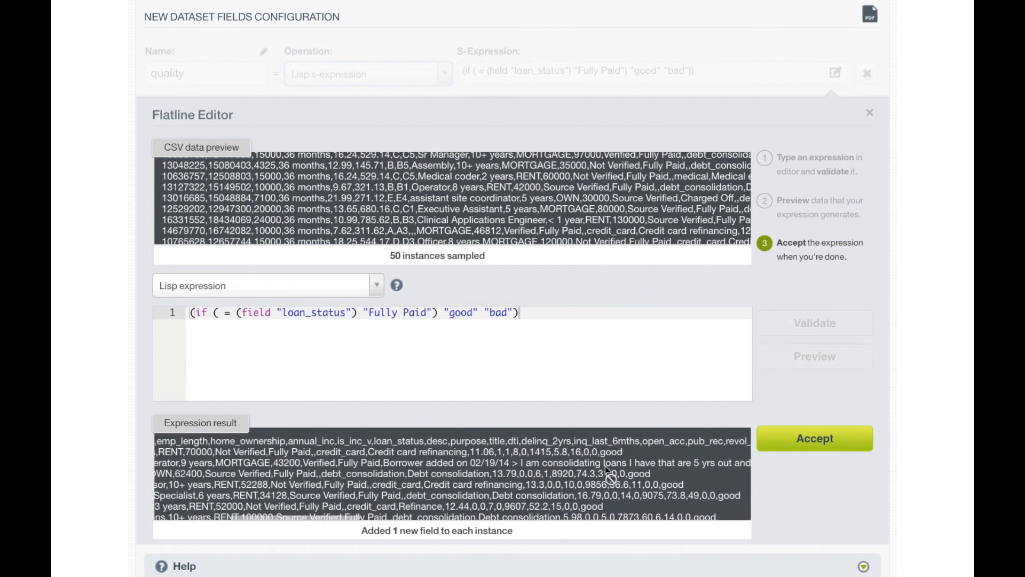
{"action": "scroll", "coordinate": [609, 472], "scroll_direction": "right", "scroll_amount": 3}
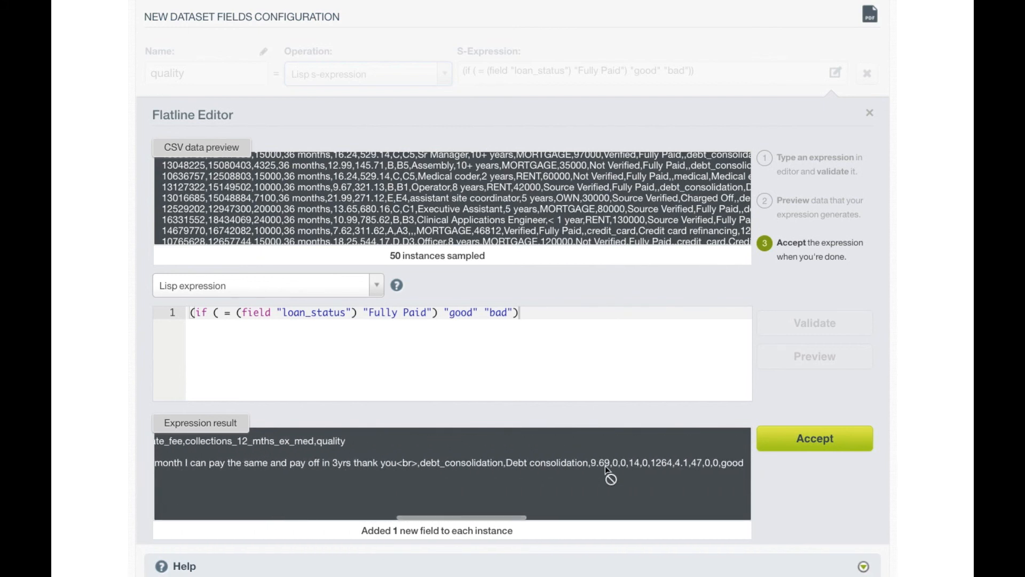
{"action": "left_click", "coordinate": [349, 446]}
{"action": "left_click_drag", "start_coordinate": [350, 445], "coordinate": [319, 444]}
{"action": "scroll", "coordinate": [319, 444], "scroll_direction": "left", "scroll_amount": 3}
{"action": "scroll", "coordinate": [319, 444], "scroll_direction": "left", "scroll_amount": 5}
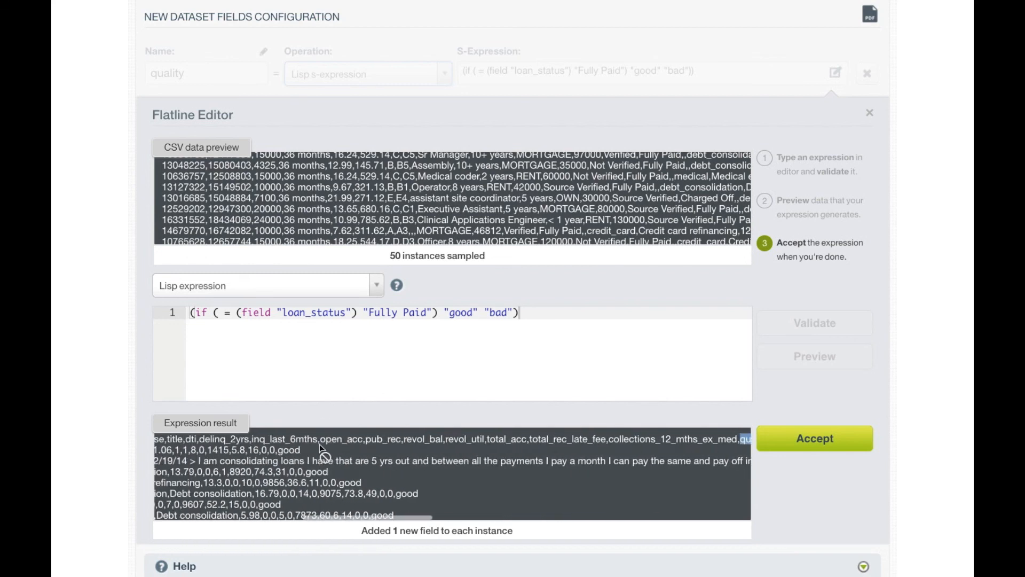
{"action": "left_click", "coordinate": [392, 450]}
{"action": "left_click_drag", "start_coordinate": [394, 451], "coordinate": [375, 453]}
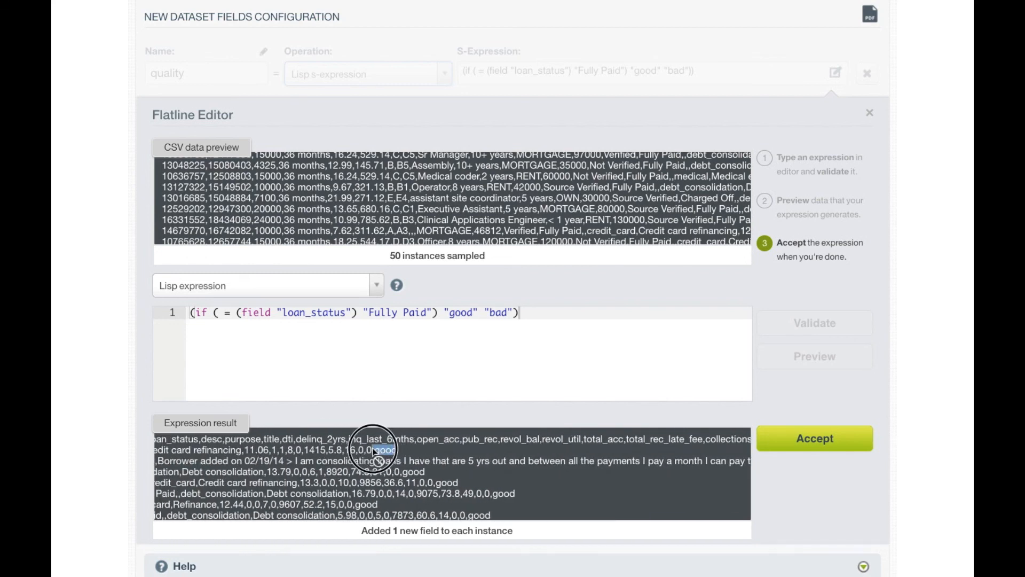
Step: Compare the loan_status values with the added quality values across the rows of the expression result
{"action": "scroll", "coordinate": [374, 459], "scroll_direction": "left", "scroll_amount": 5}
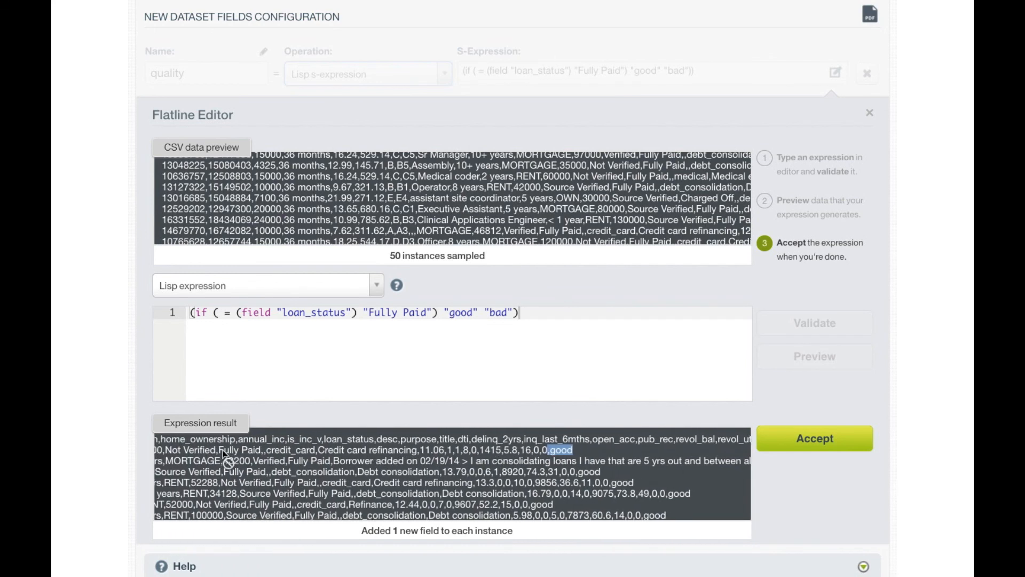
{"action": "left_click_drag", "start_coordinate": [219, 450], "coordinate": [254, 455]}
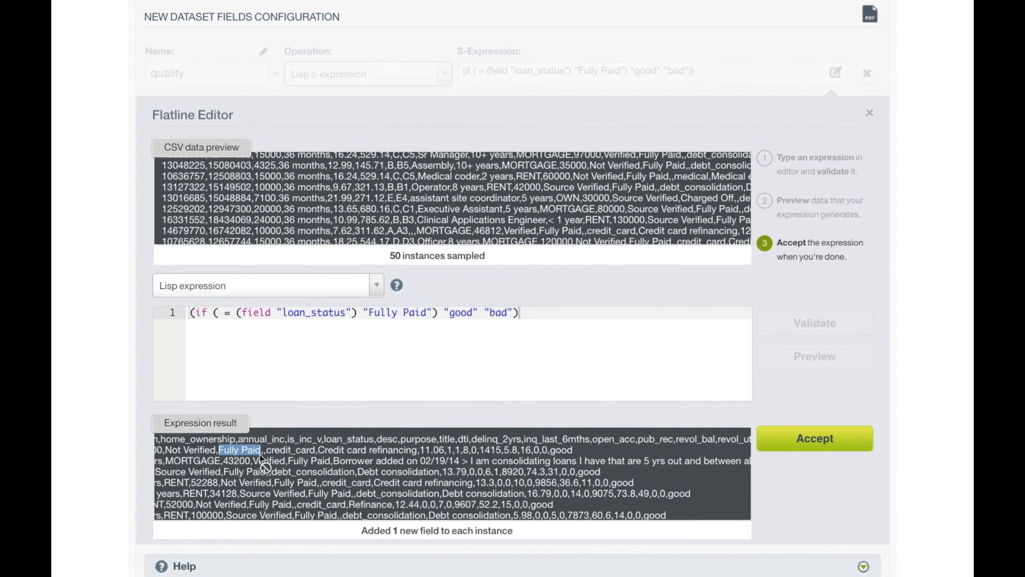
{"action": "scroll", "coordinate": [398, 475], "scroll_direction": "right", "scroll_amount": 10}
{"action": "scroll", "coordinate": [392, 472], "scroll_direction": "right", "scroll_amount": 3}
{"action": "scroll", "coordinate": [392, 472], "scroll_direction": "left", "scroll_amount": 10}
{"action": "scroll", "coordinate": [393, 472], "scroll_direction": "down", "scroll_amount": 10}
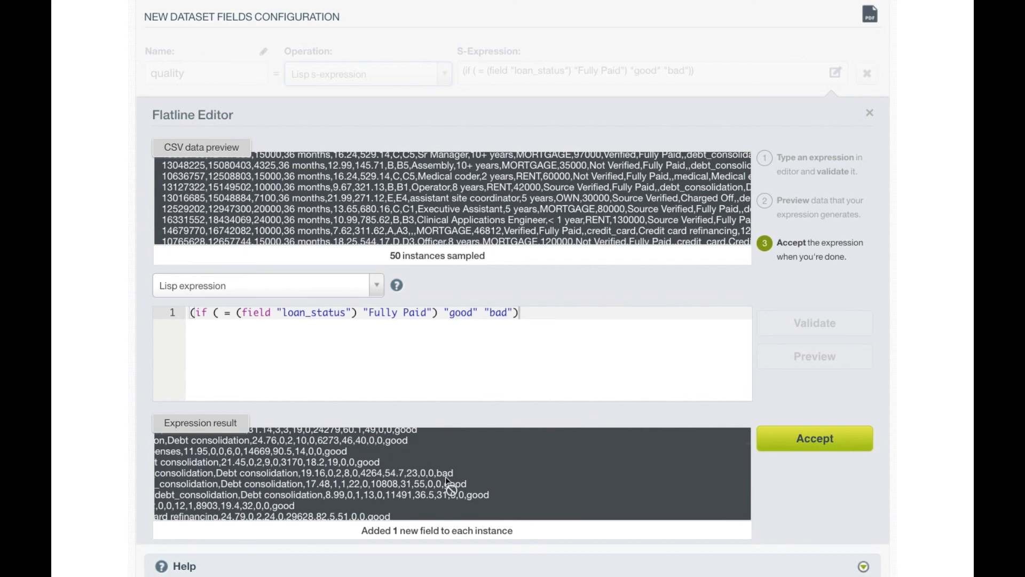
{"action": "scroll", "coordinate": [328, 472], "scroll_direction": "left", "scroll_amount": 5}
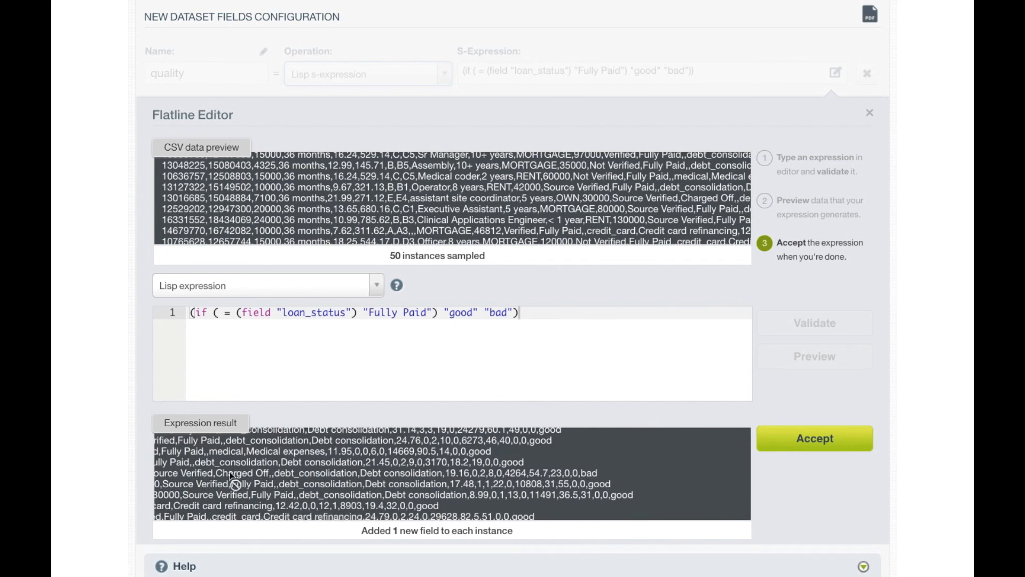
{"action": "left_click_drag", "start_coordinate": [218, 472], "coordinate": [269, 476]}
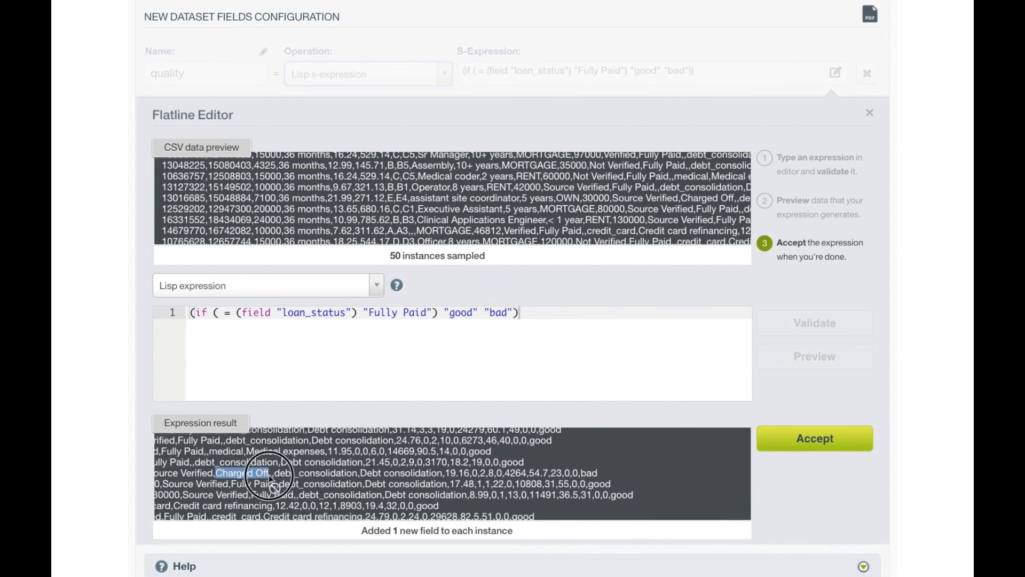
Step: Review the Lisp expression's parts: the loan_status field, the equality test against "Fully Paid", the if function, and the "good" and "bad" results
{"action": "left_click_drag", "start_coordinate": [283, 313], "coordinate": [347, 314]}
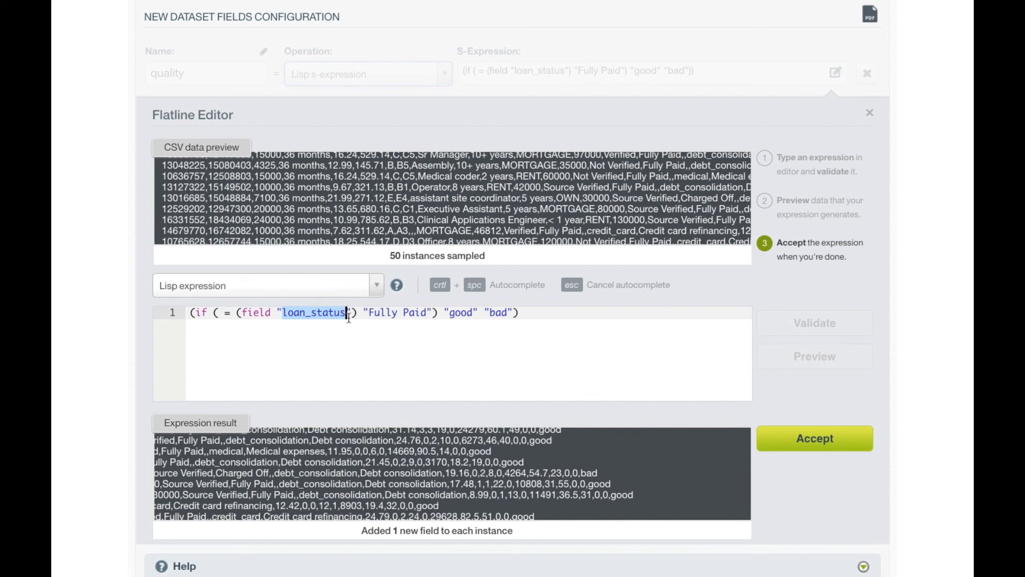
{"action": "left_click", "coordinate": [228, 314]}
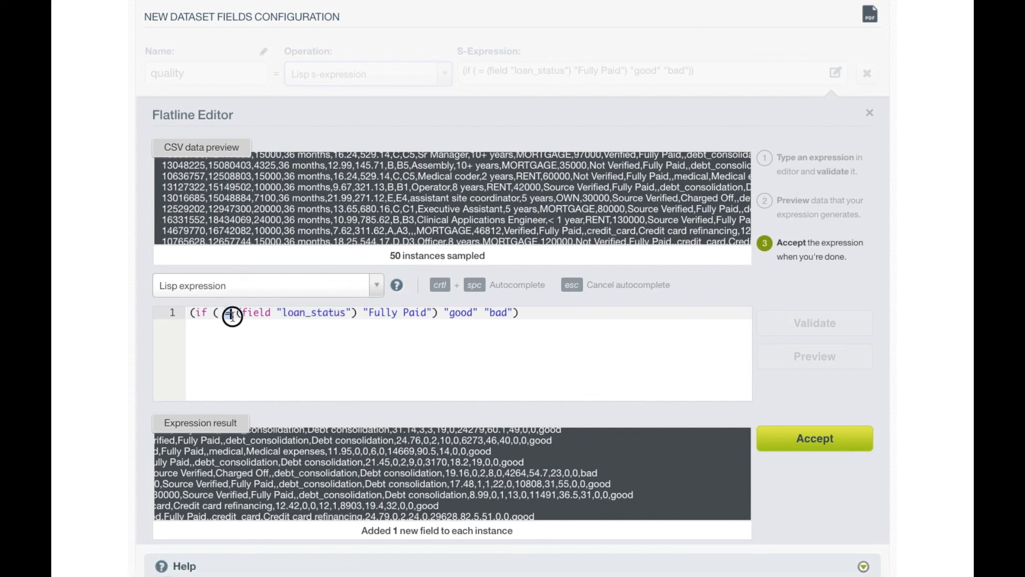
{"action": "left_click_drag", "start_coordinate": [363, 314], "coordinate": [432, 313]}
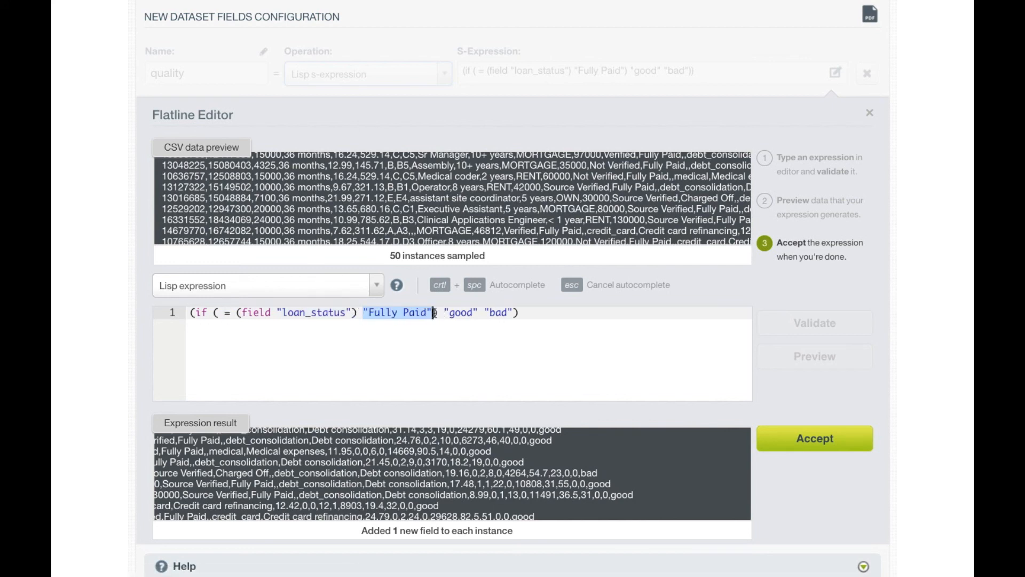
{"action": "left_click_drag", "start_coordinate": [190, 313], "coordinate": [209, 313]}
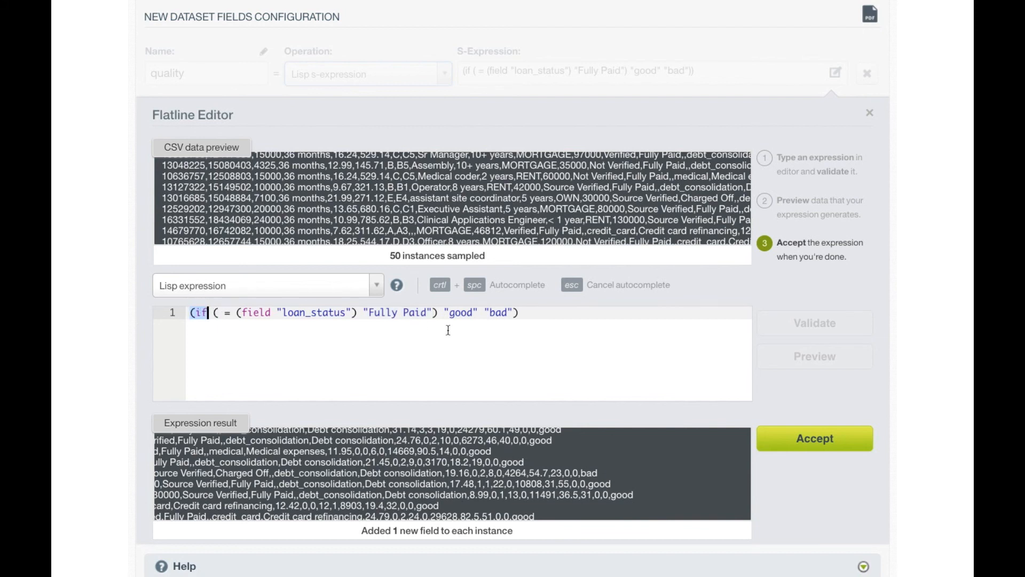
{"action": "left_click_drag", "start_coordinate": [445, 314], "coordinate": [480, 315]}
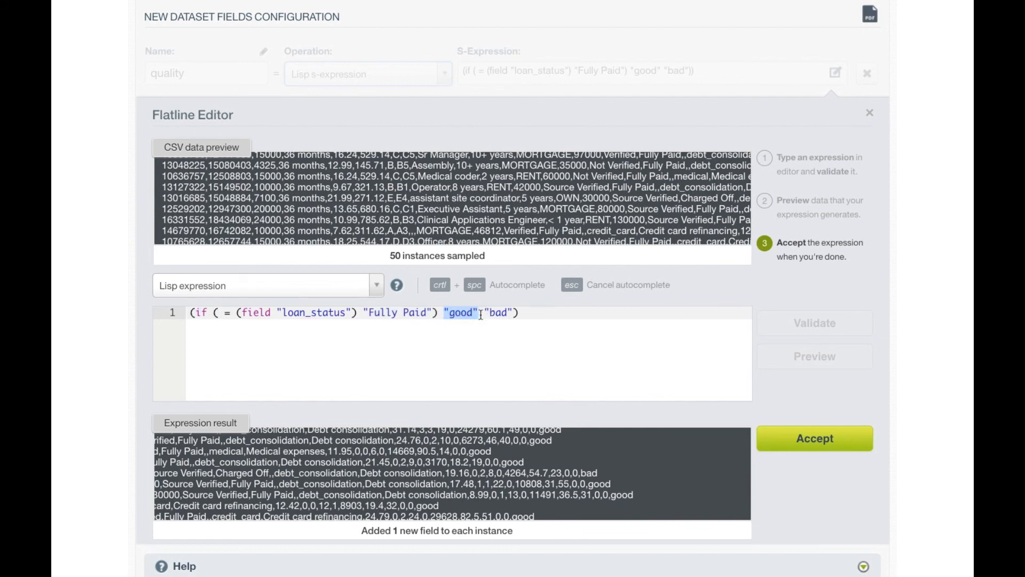
{"action": "left_click_drag", "start_coordinate": [484, 314], "coordinate": [514, 313]}
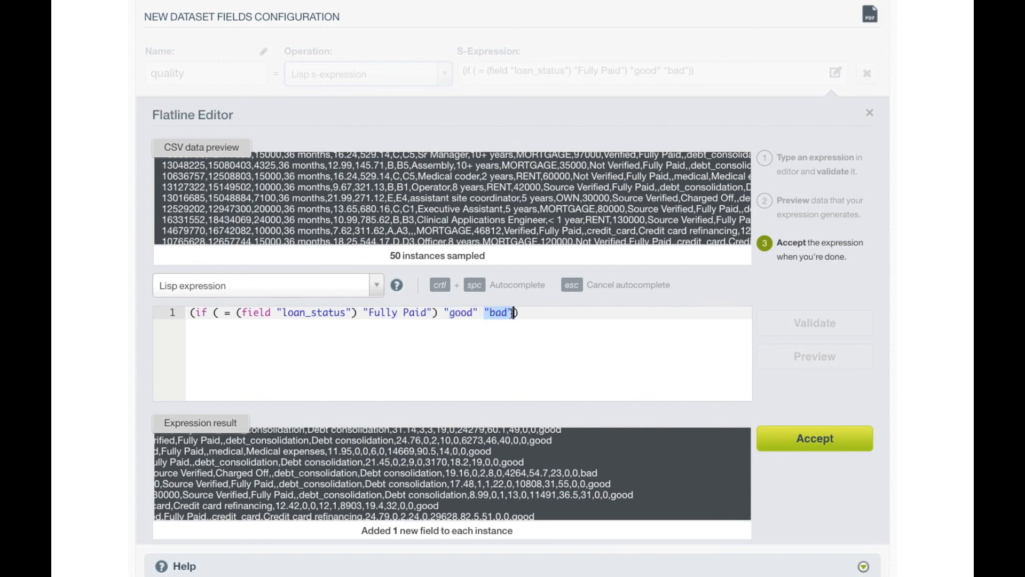
Step: Accept the quality expression and create the dataset named lc_sample closed extended
{"action": "left_click", "coordinate": [814, 439]}
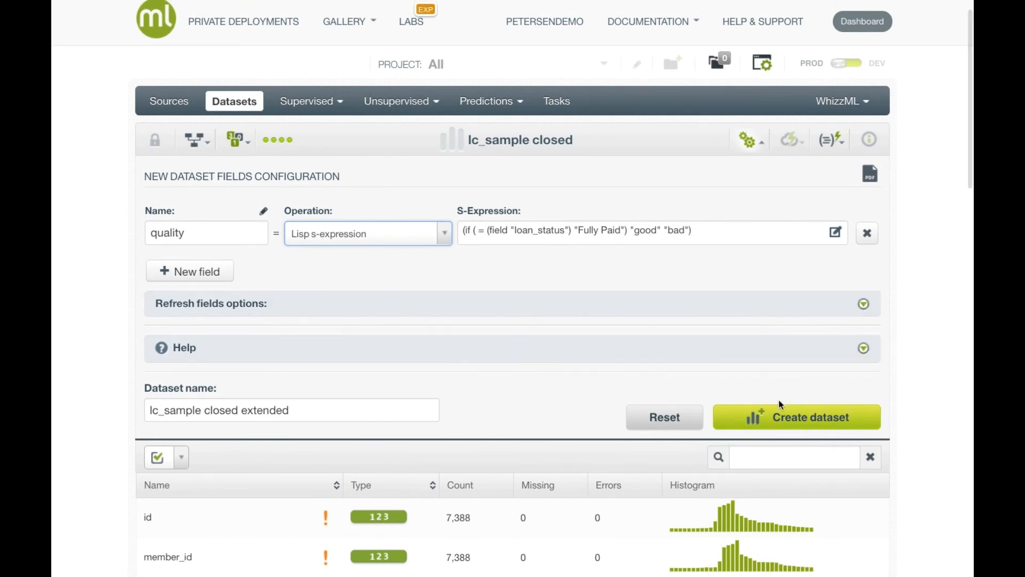
{"action": "left_click", "coordinate": [784, 422]}
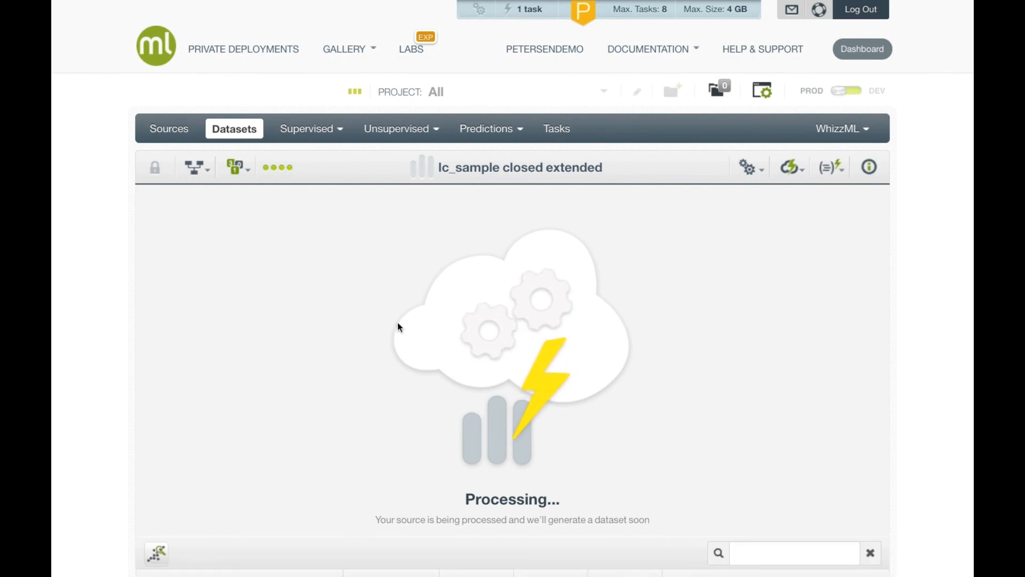
Step: Examine the quality field's bad and good instance counts in the new dataset and compare them with the loan_status histogram
{"action": "scroll", "coordinate": [397, 322], "scroll_direction": "down", "scroll_amount": 20}
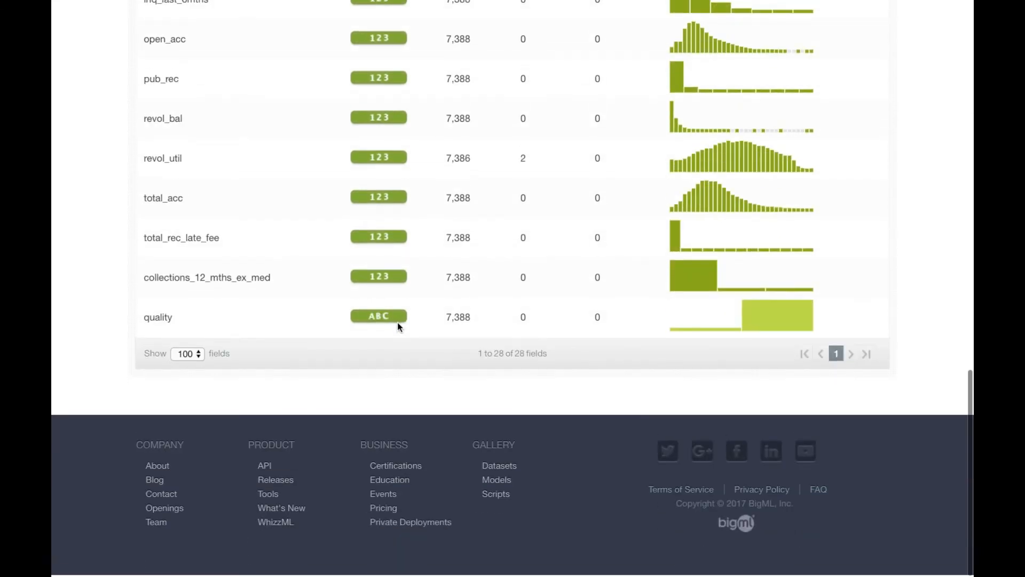
{"action": "mouse_move", "coordinate": [725, 334]}
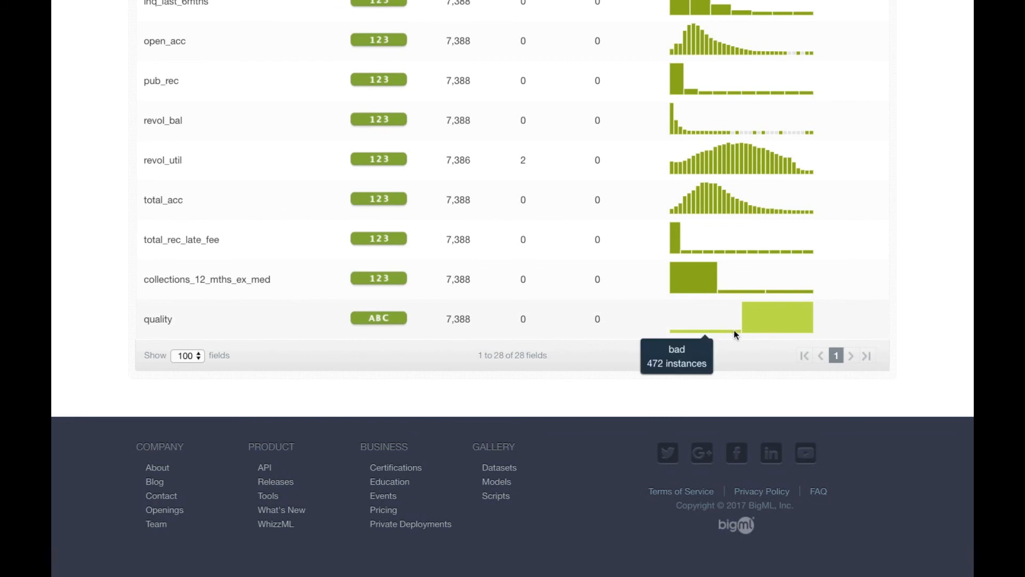
{"action": "mouse_move", "coordinate": [768, 326]}
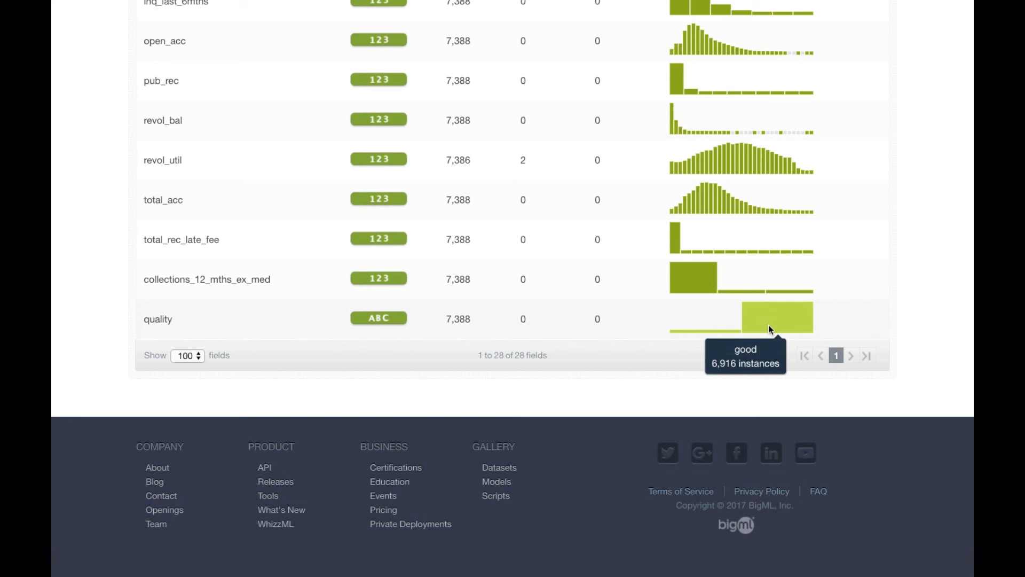
{"action": "left_click_drag", "start_coordinate": [169, 320], "coordinate": [143, 320]}
{"action": "scroll", "coordinate": [144, 324], "scroll_direction": "up", "scroll_amount": 5}
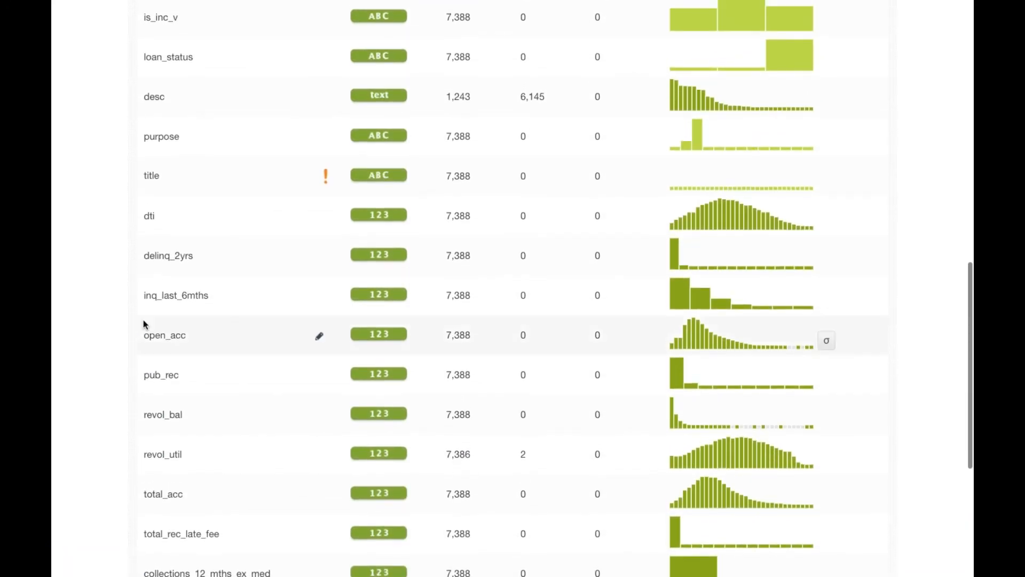
{"action": "scroll", "coordinate": [149, 256], "scroll_direction": "up", "scroll_amount": 2}
{"action": "left_click_drag", "start_coordinate": [148, 183], "coordinate": [201, 187]}
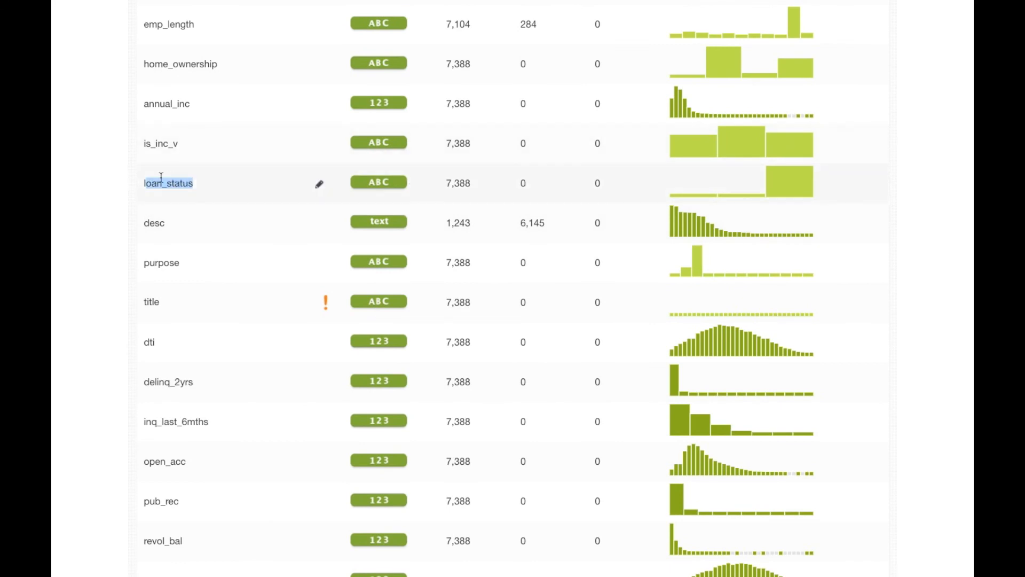
{"action": "mouse_move", "coordinate": [780, 181]}
Step: Sample lc_sample closed extended with the loan_status field excluded, creating the dataset lc_sample closed extended sampled
{"action": "scroll", "coordinate": [278, 191], "scroll_direction": "up", "scroll_amount": 10}
{"action": "left_click", "coordinate": [751, 168]}
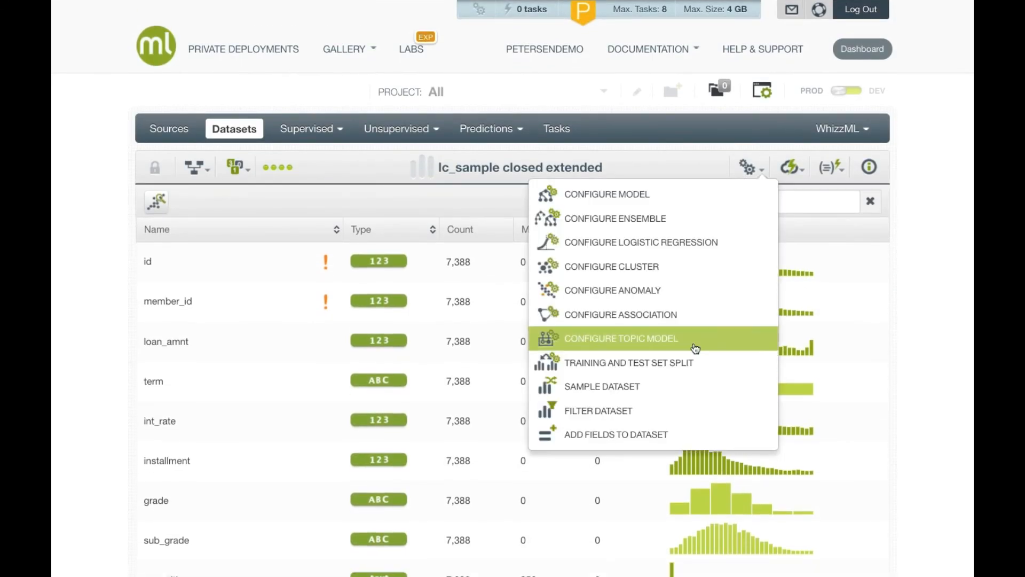
{"action": "left_click", "coordinate": [688, 384]}
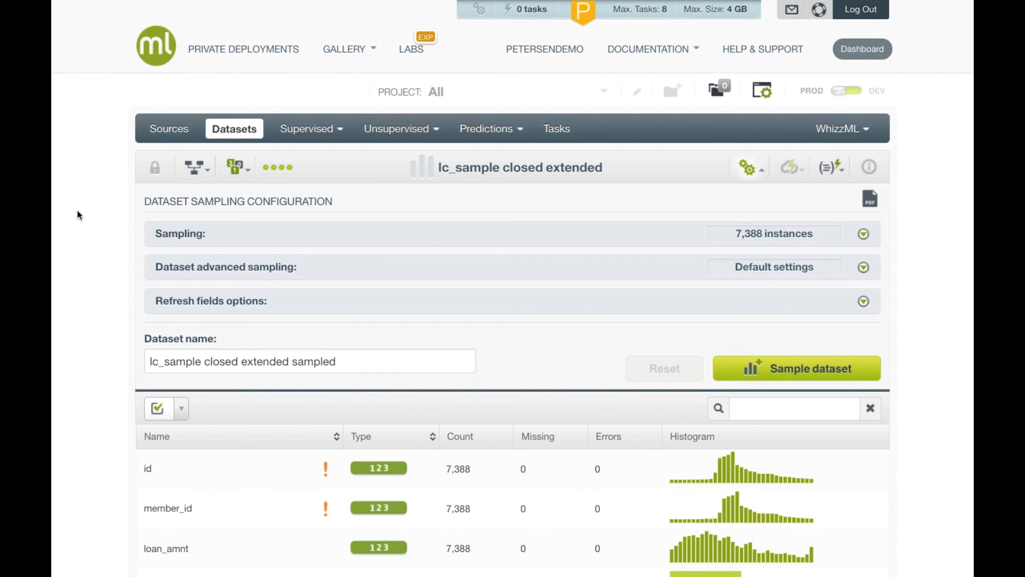
{"action": "scroll", "coordinate": [77, 210], "scroll_direction": "down", "scroll_amount": 8}
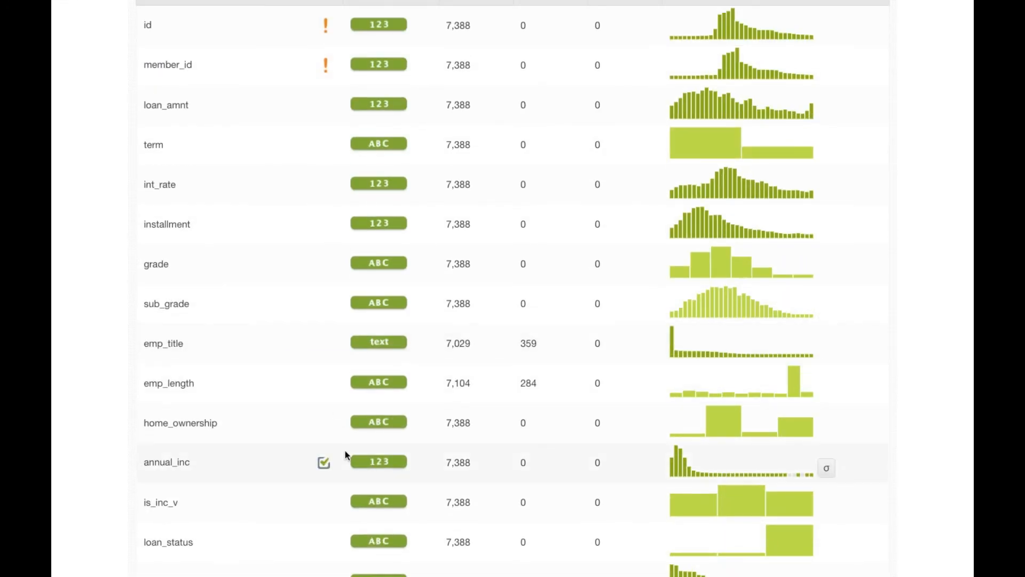
{"action": "scroll", "coordinate": [344, 450], "scroll_direction": "down", "scroll_amount": 2}
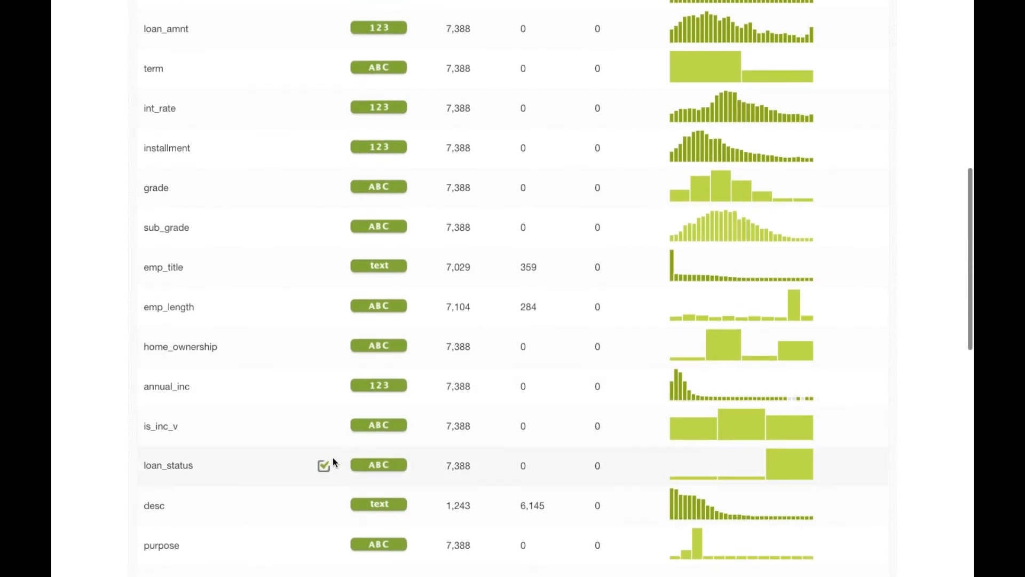
{"action": "left_click", "coordinate": [324, 466]}
{"action": "scroll", "coordinate": [102, 423], "scroll_direction": "down", "scroll_amount": 1}
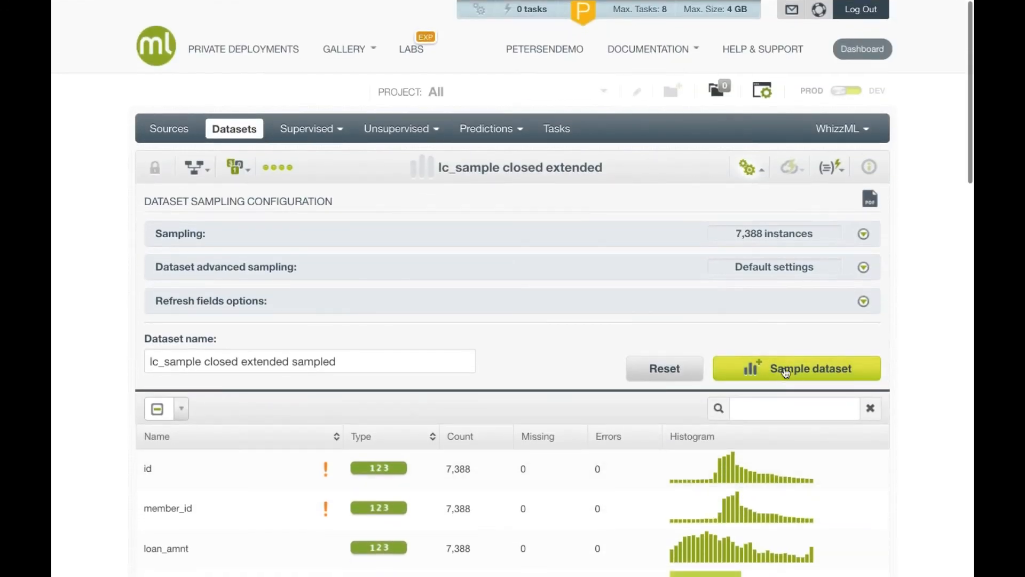
{"action": "left_click", "coordinate": [786, 373]}
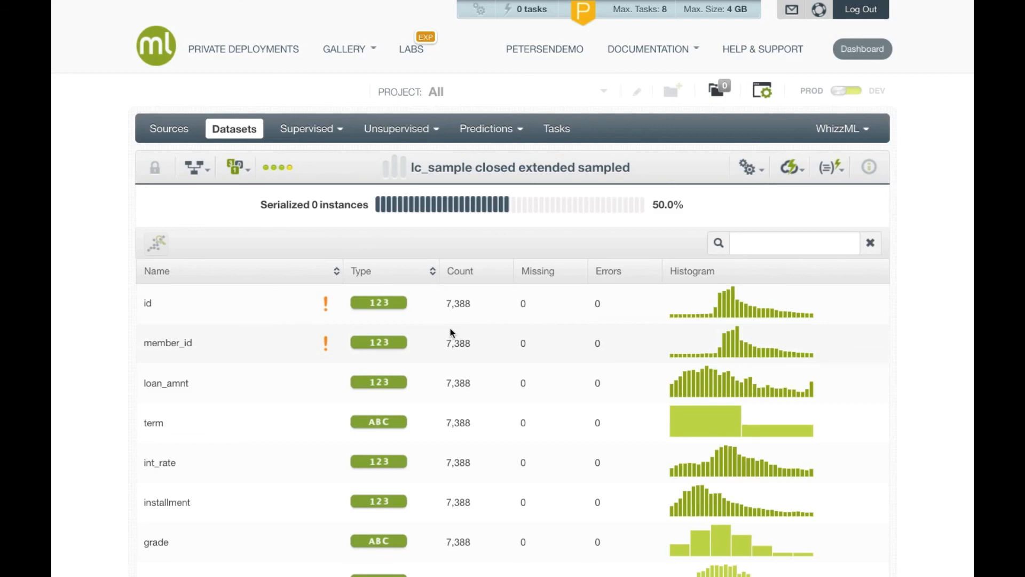
Step: Look over the sampled dataset's fields, return to the dataset list and open the options for lc_sample closed extended sampled
{"action": "scroll", "coordinate": [450, 328], "scroll_direction": "down", "scroll_amount": 1}
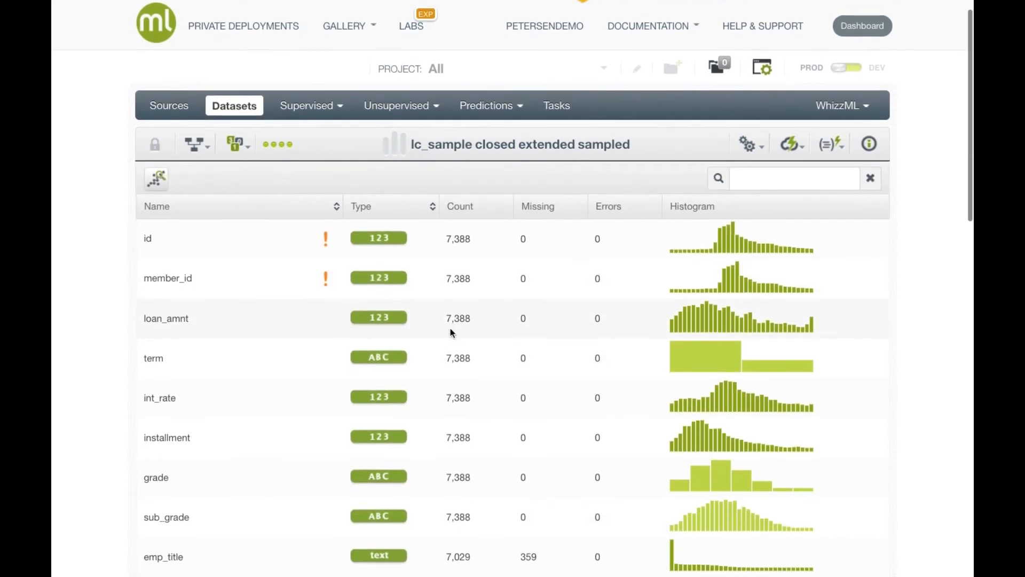
{"action": "scroll", "coordinate": [450, 331], "scroll_direction": "down", "scroll_amount": 1}
{"action": "left_click", "coordinate": [211, 85]}
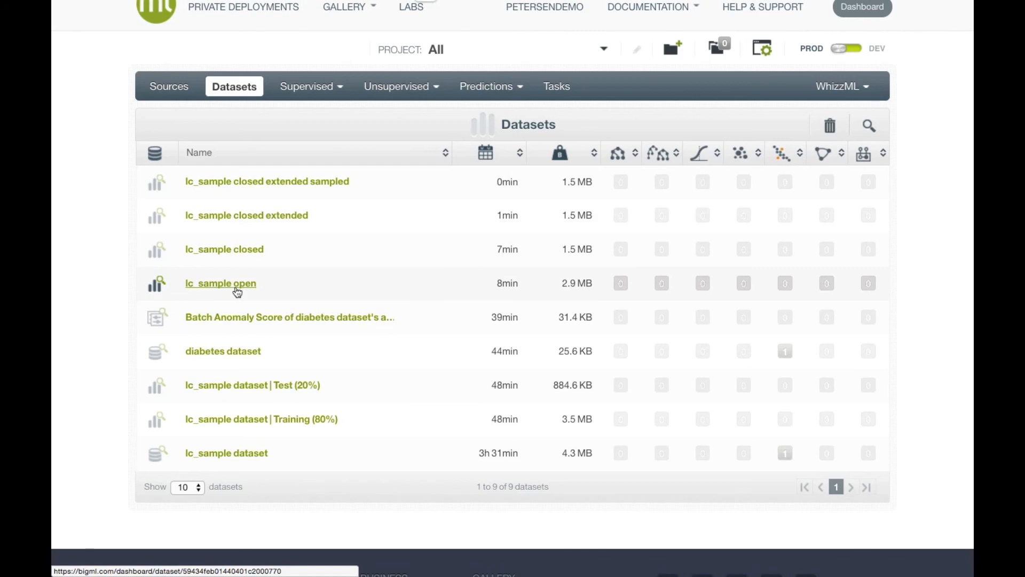
{"action": "mouse_move", "coordinate": [304, 187]}
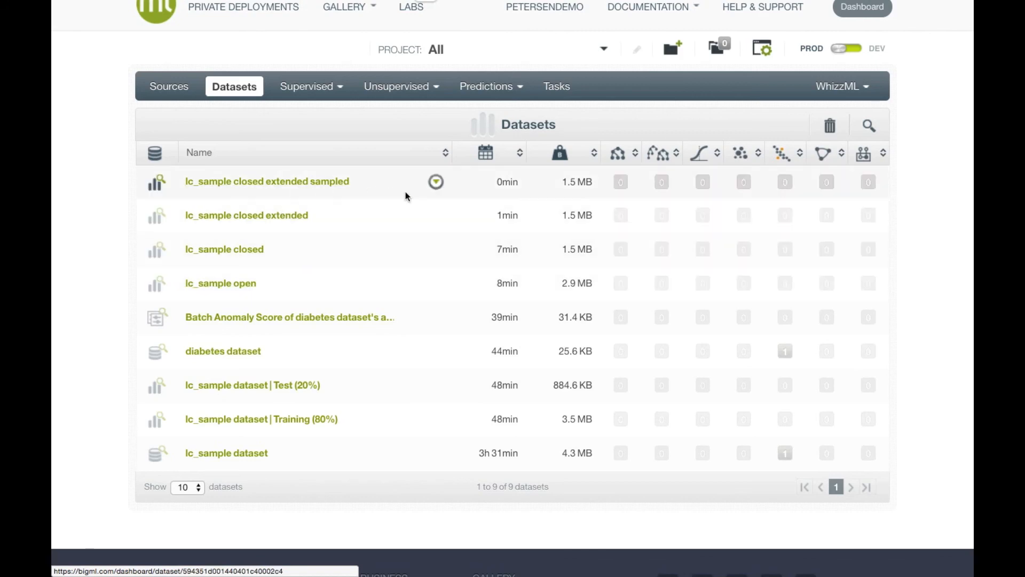
{"action": "left_click", "coordinate": [436, 182]}
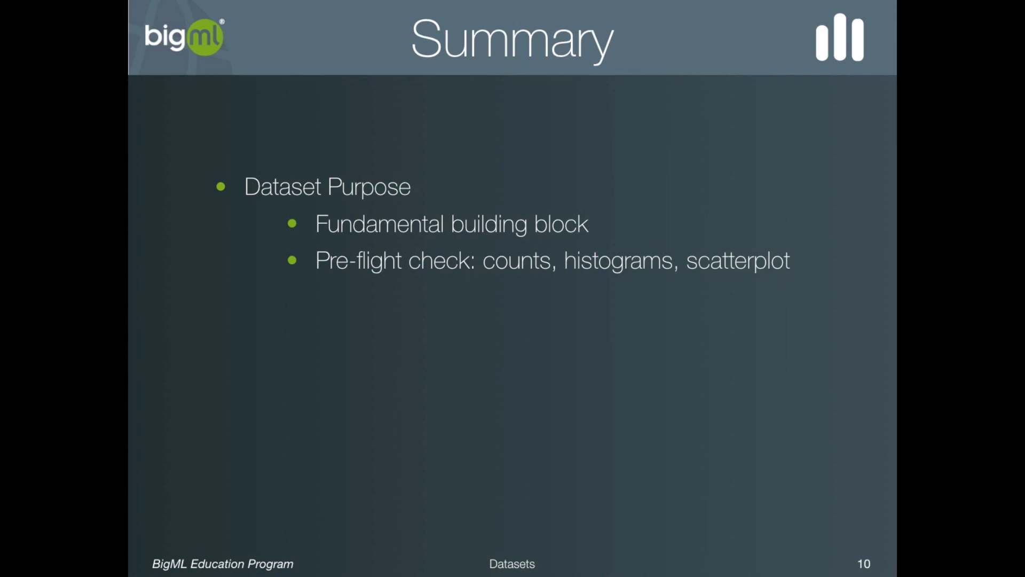
{"action": "key", "text": "Right"}
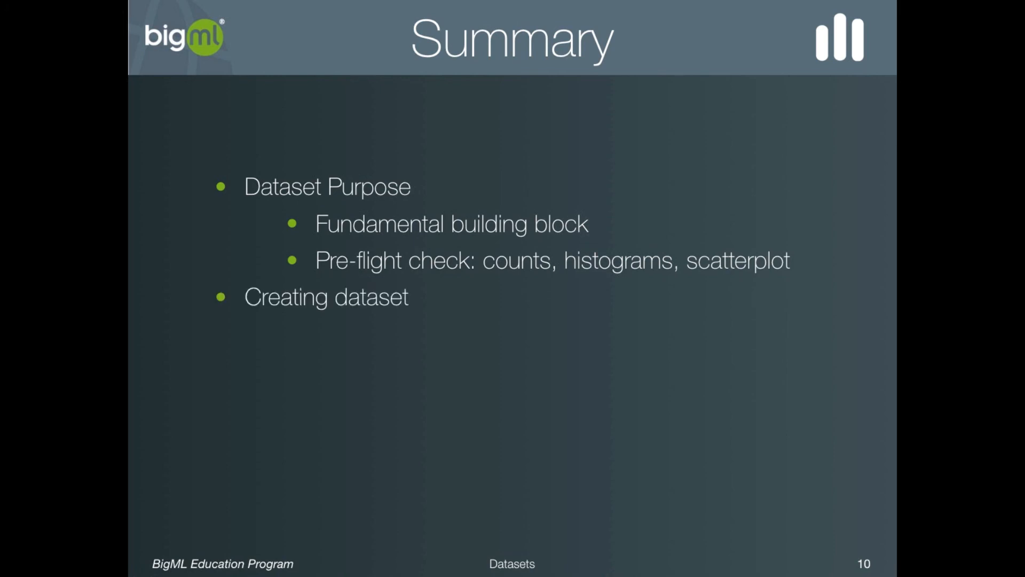